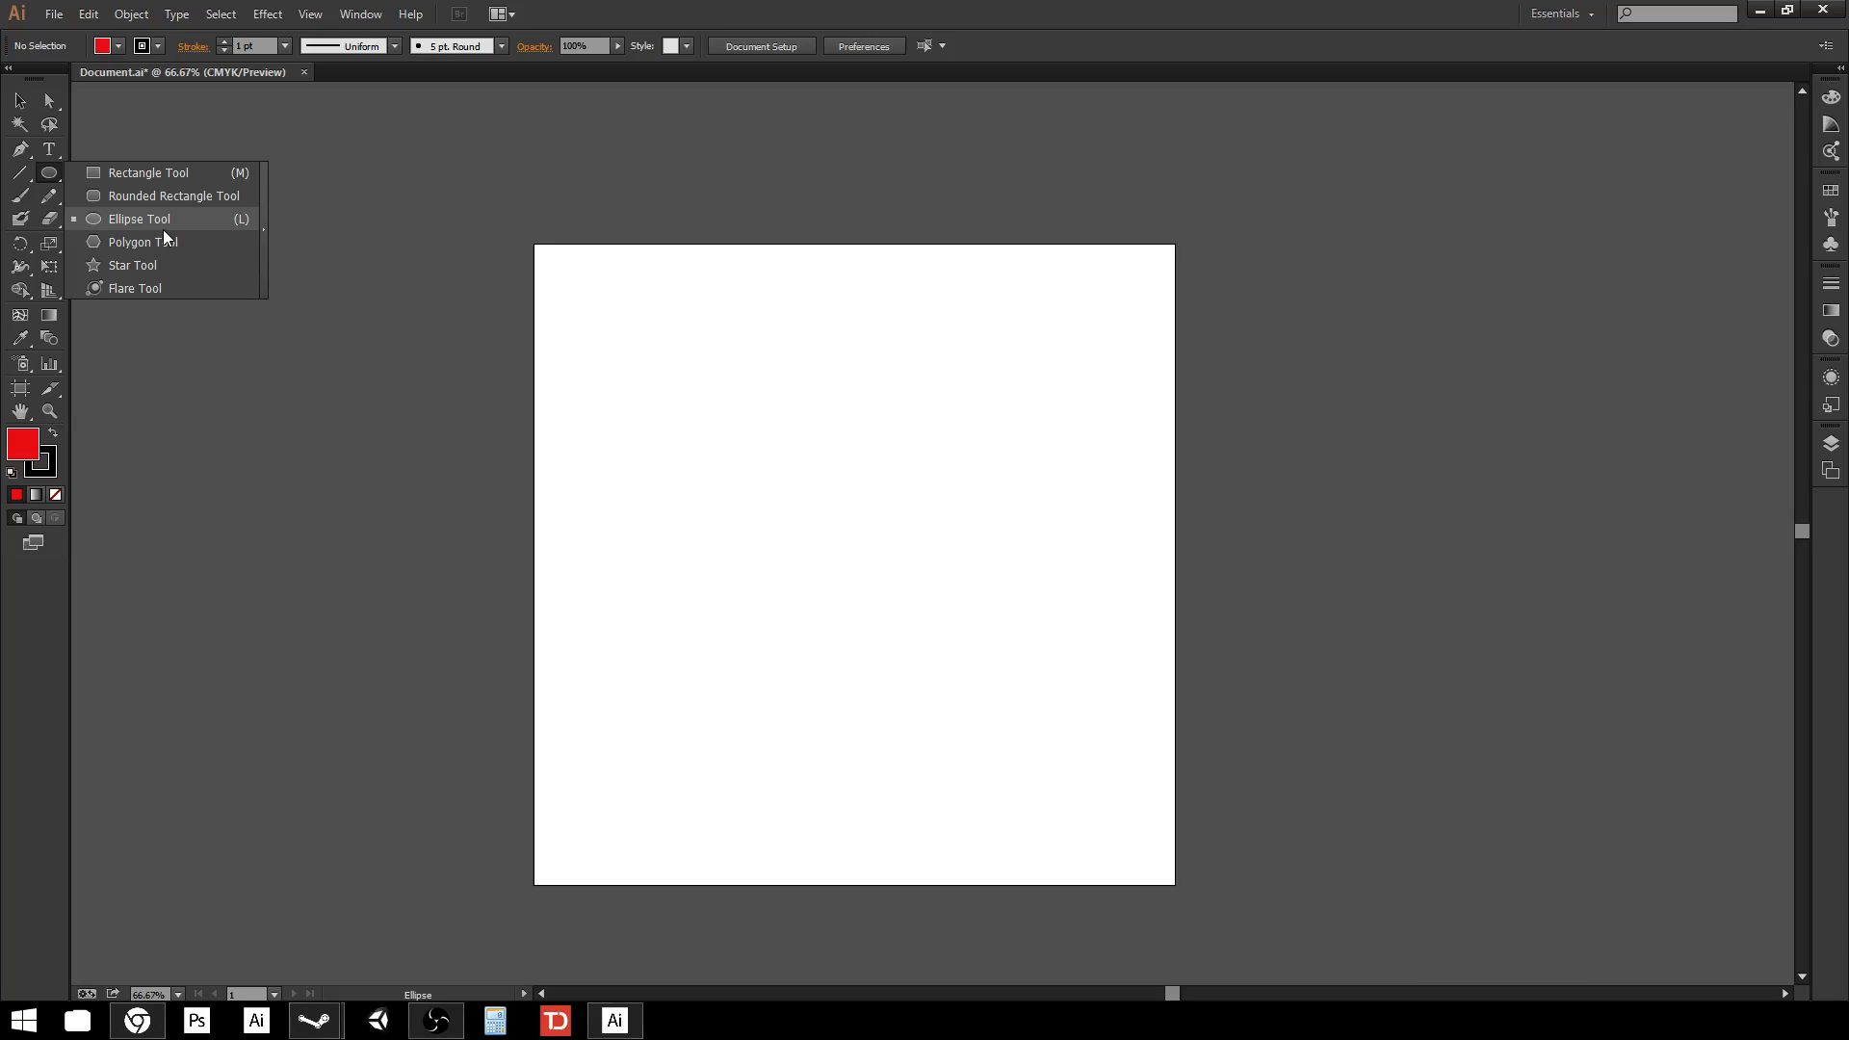
Draw a square in the artboard's upper left and scale it up to about 514 px wide.
left_click(160, 172)
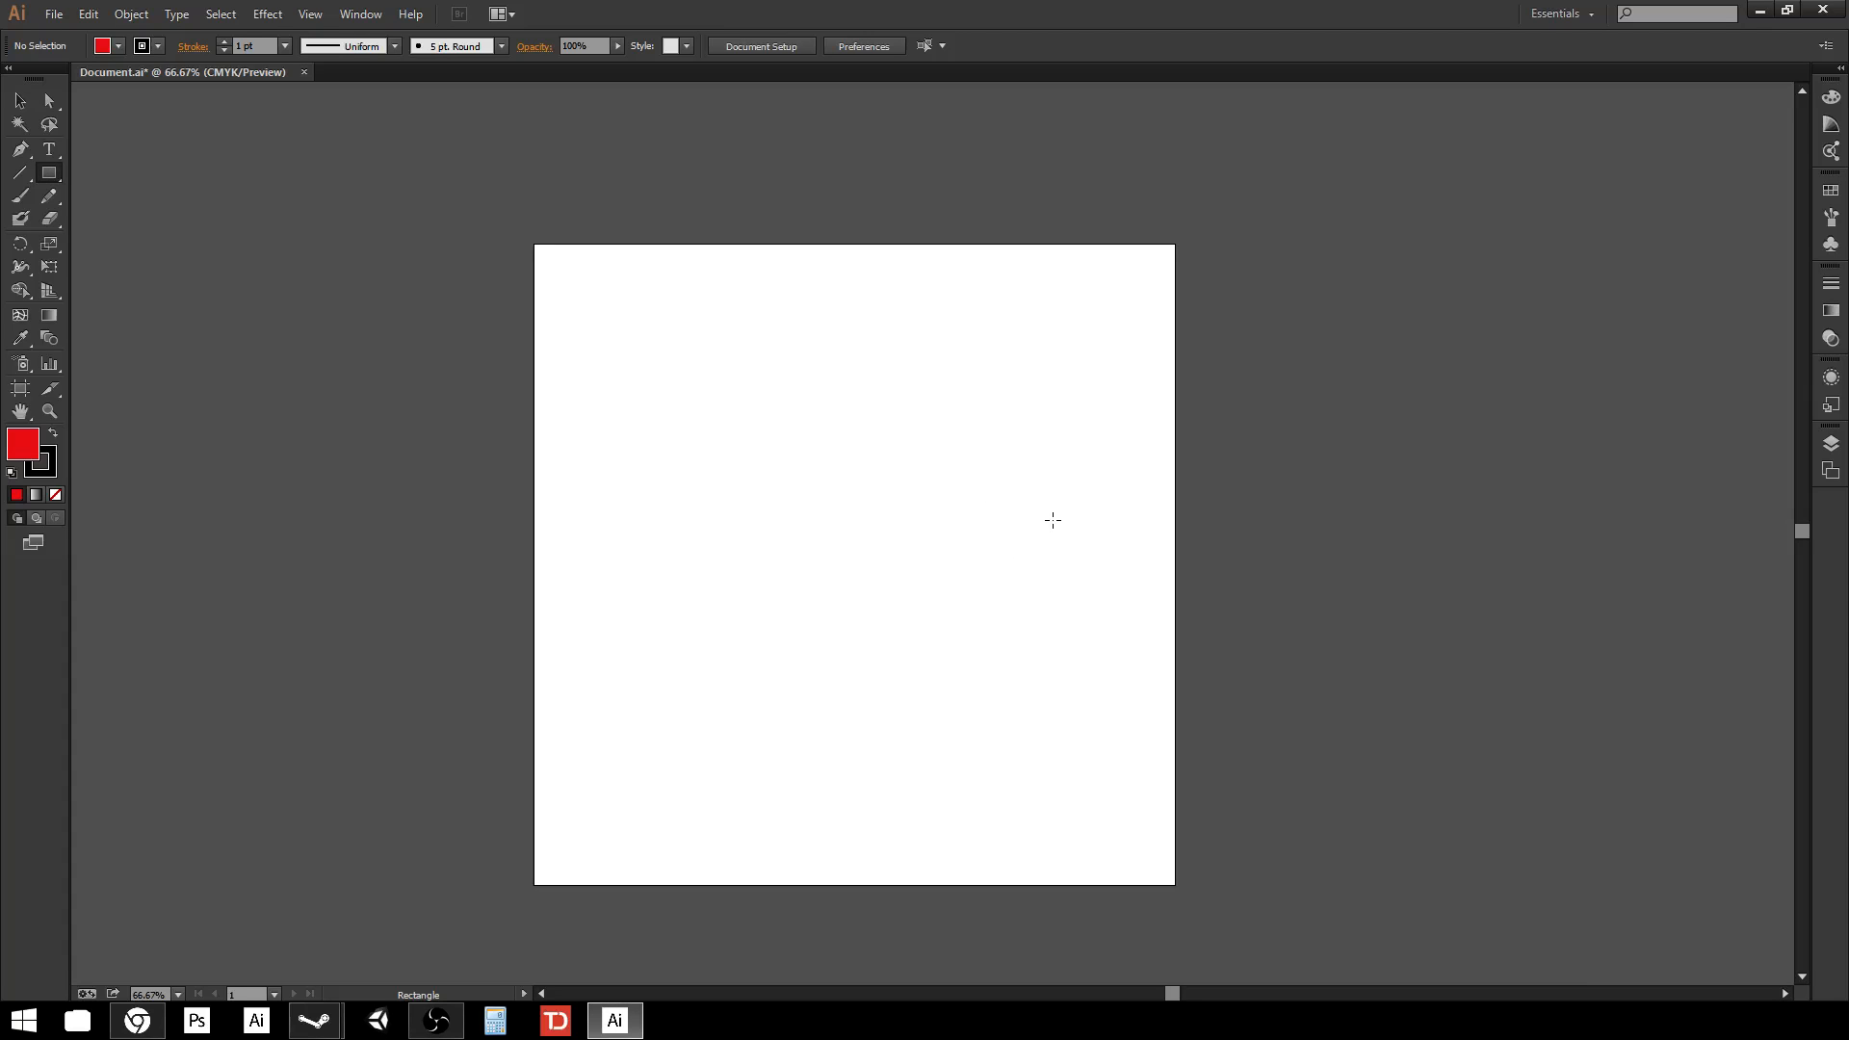
left_click_drag(650, 339, 867, 496)
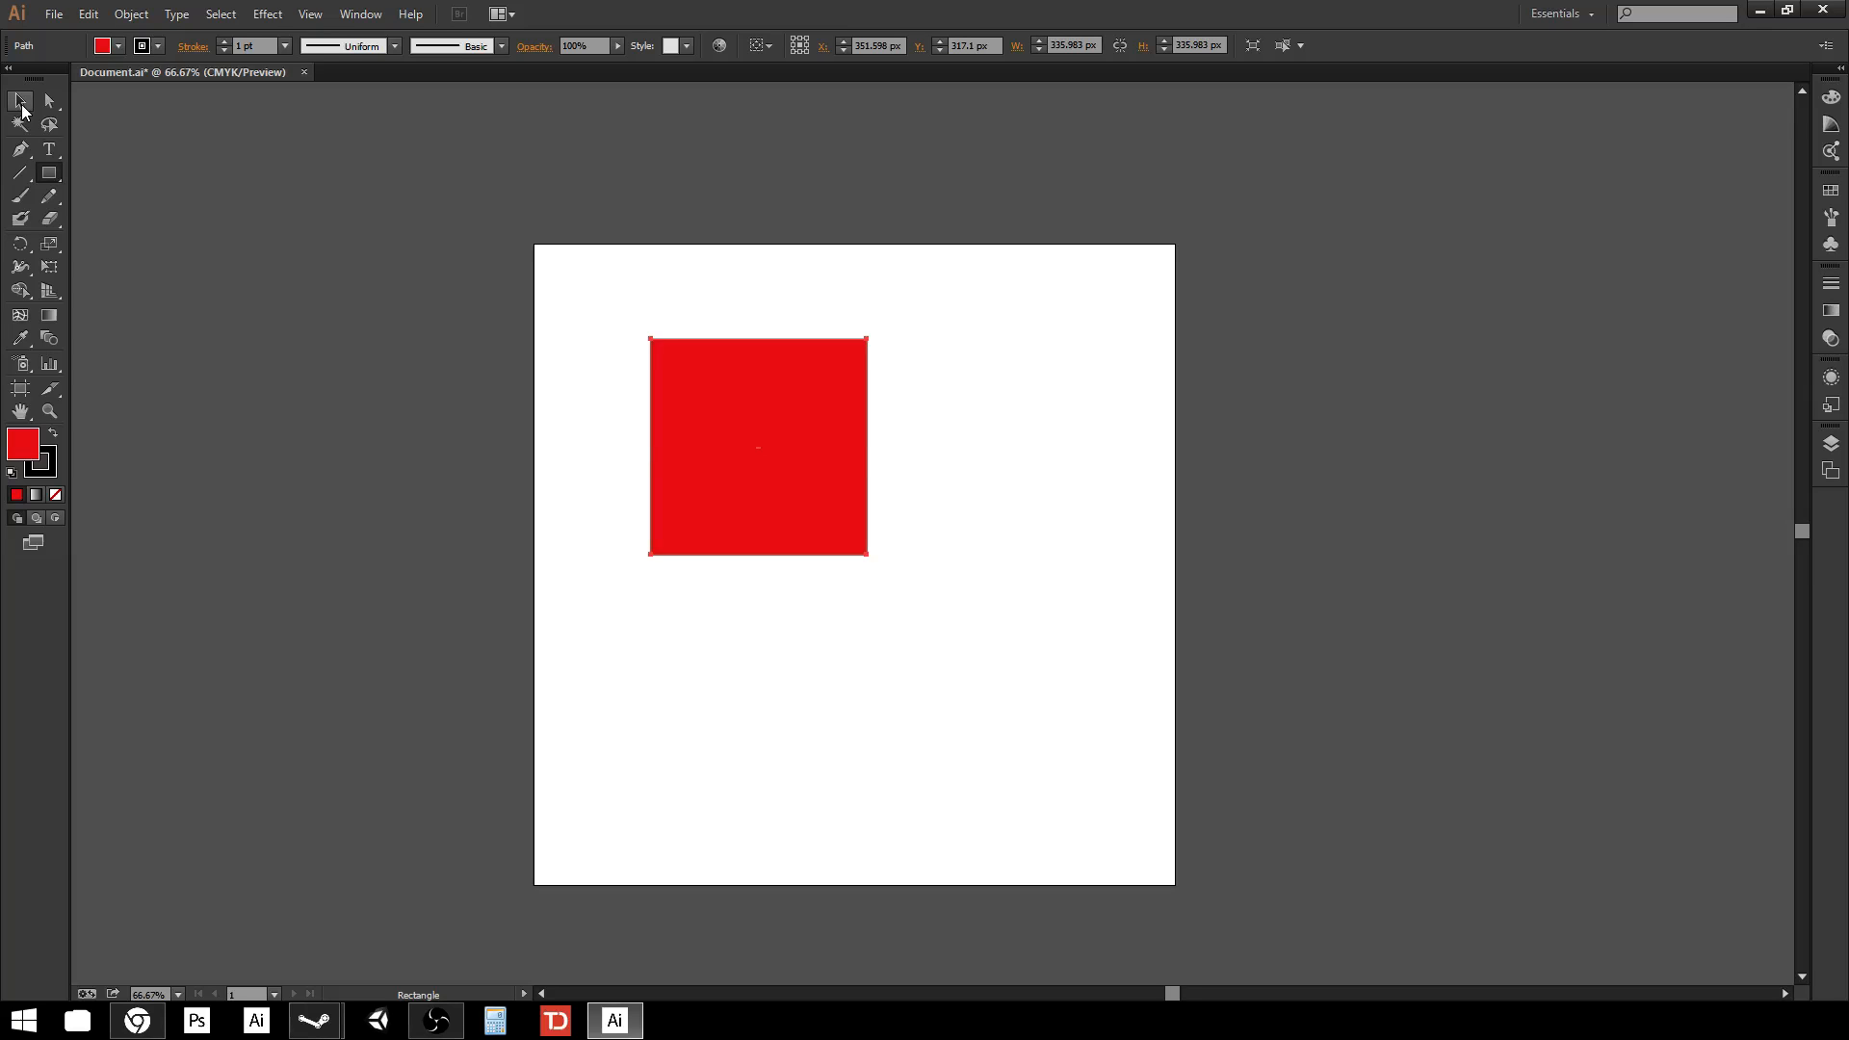
left_click(21, 105)
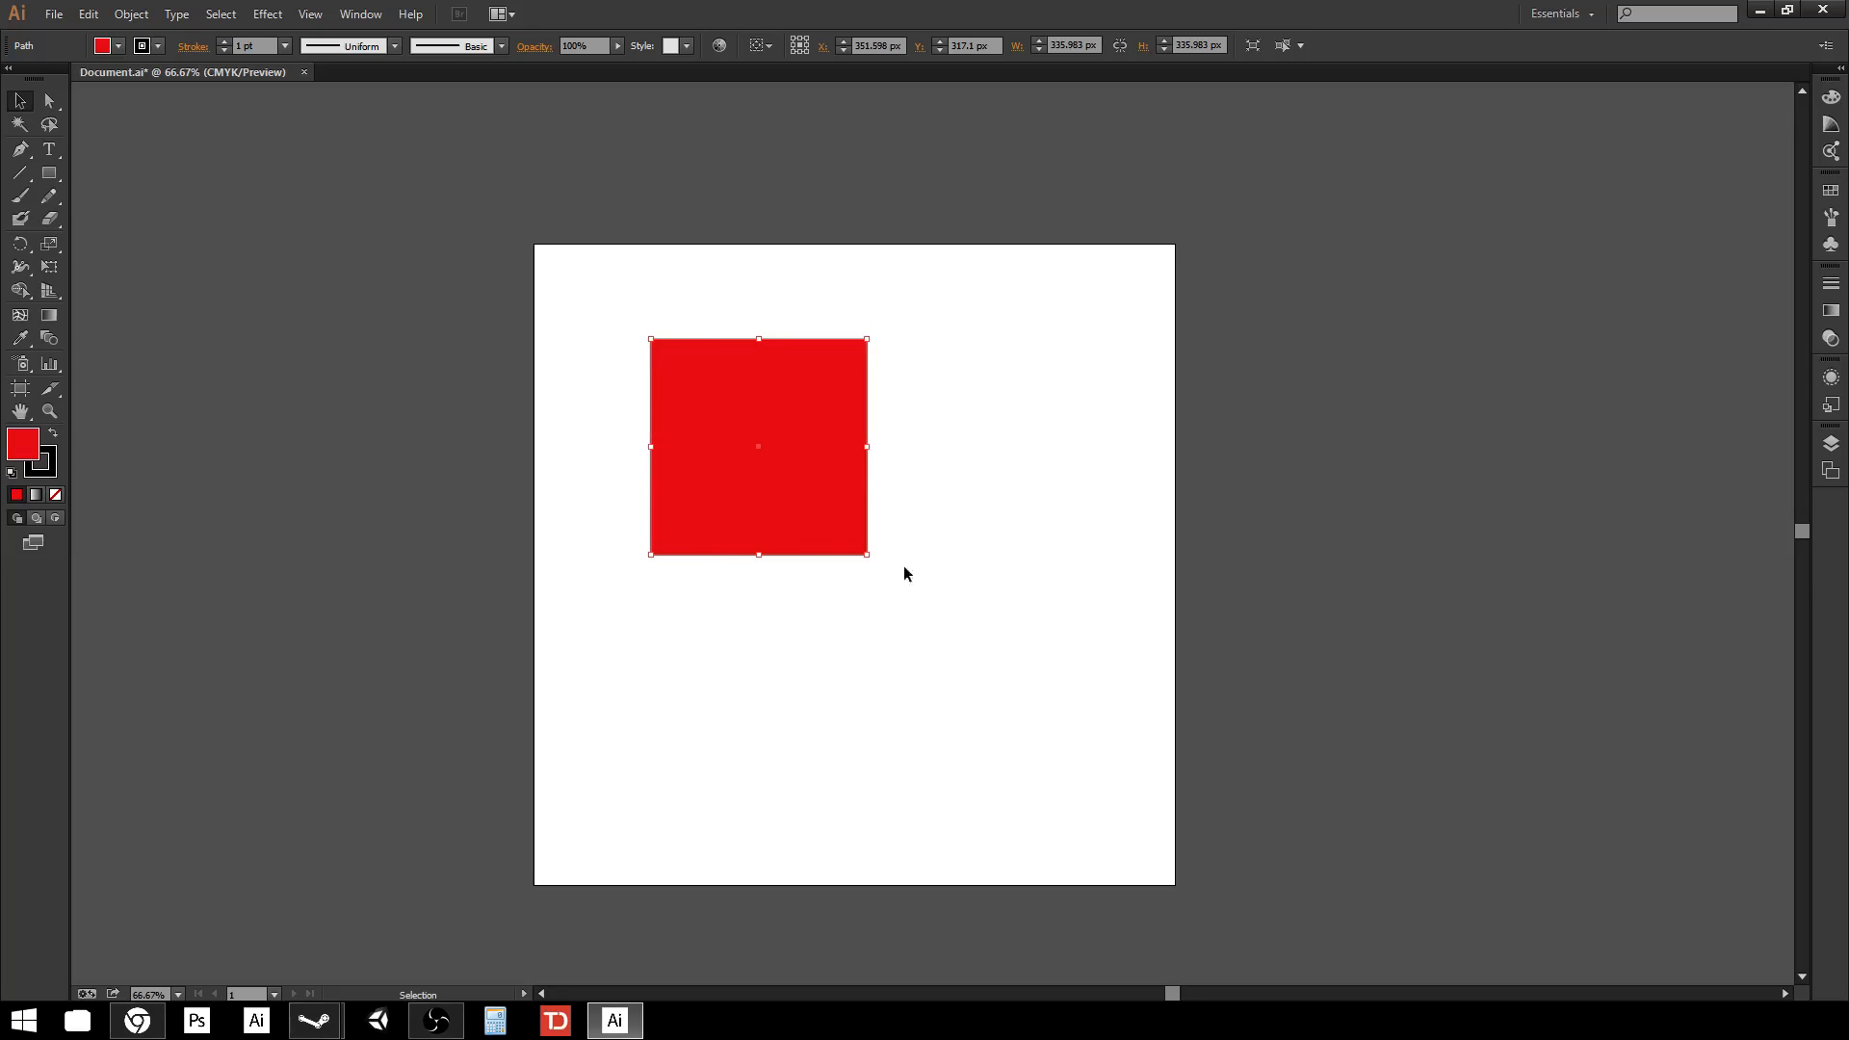
left_click_drag(867, 555, 1031, 668)
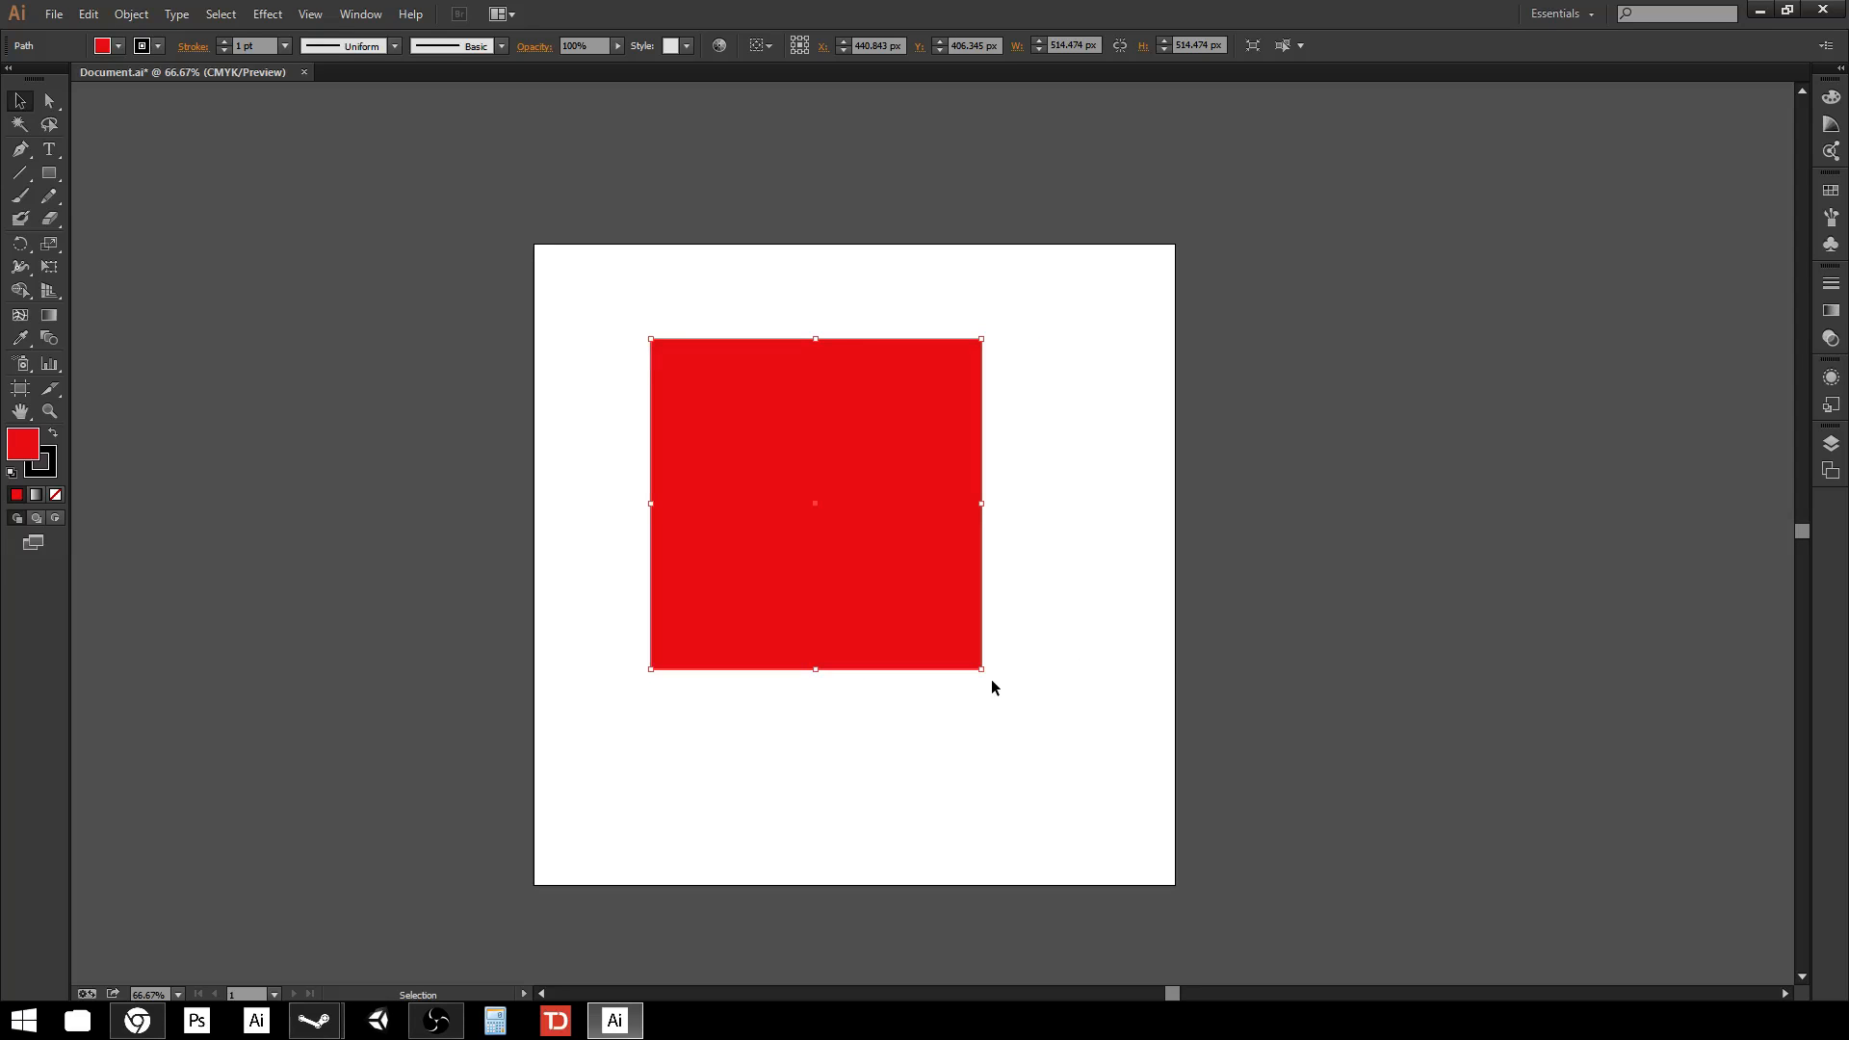
Try rotating the square twice, undoing each rotation.
left_click_drag(990, 676, 978, 605)
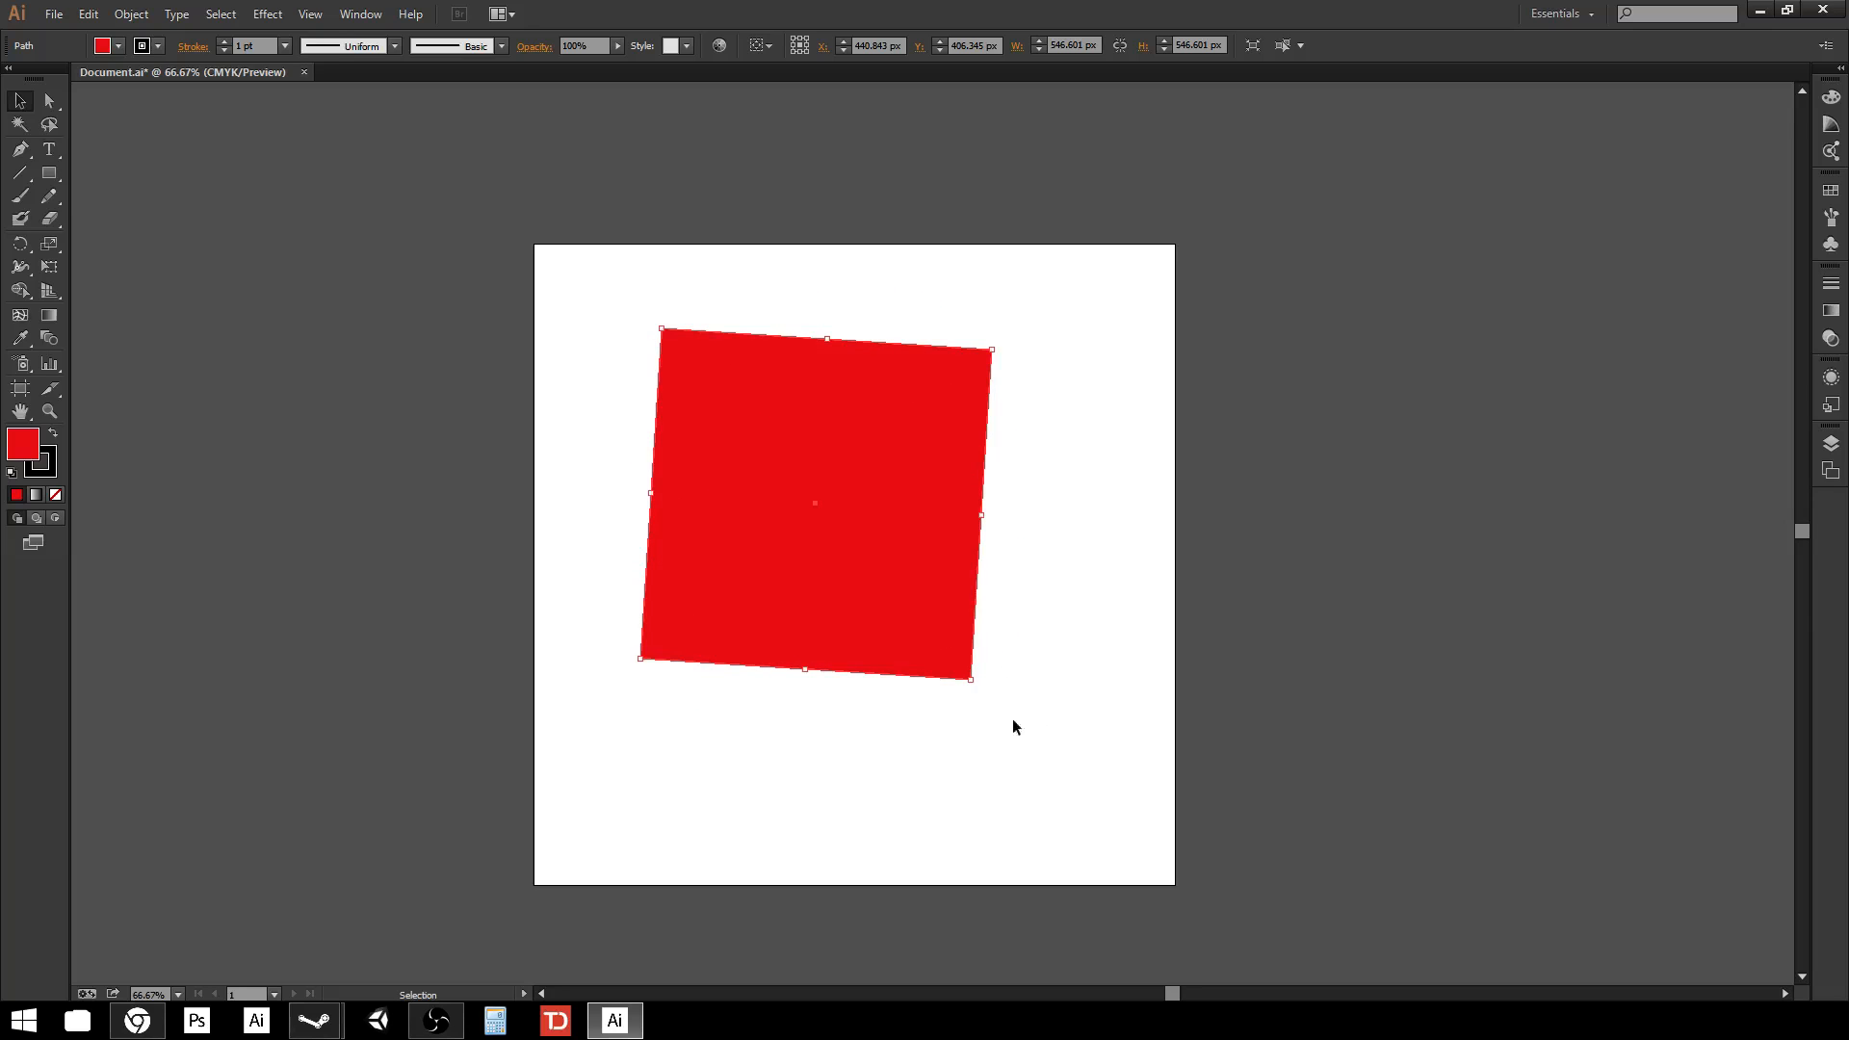
key("ctrl+z")
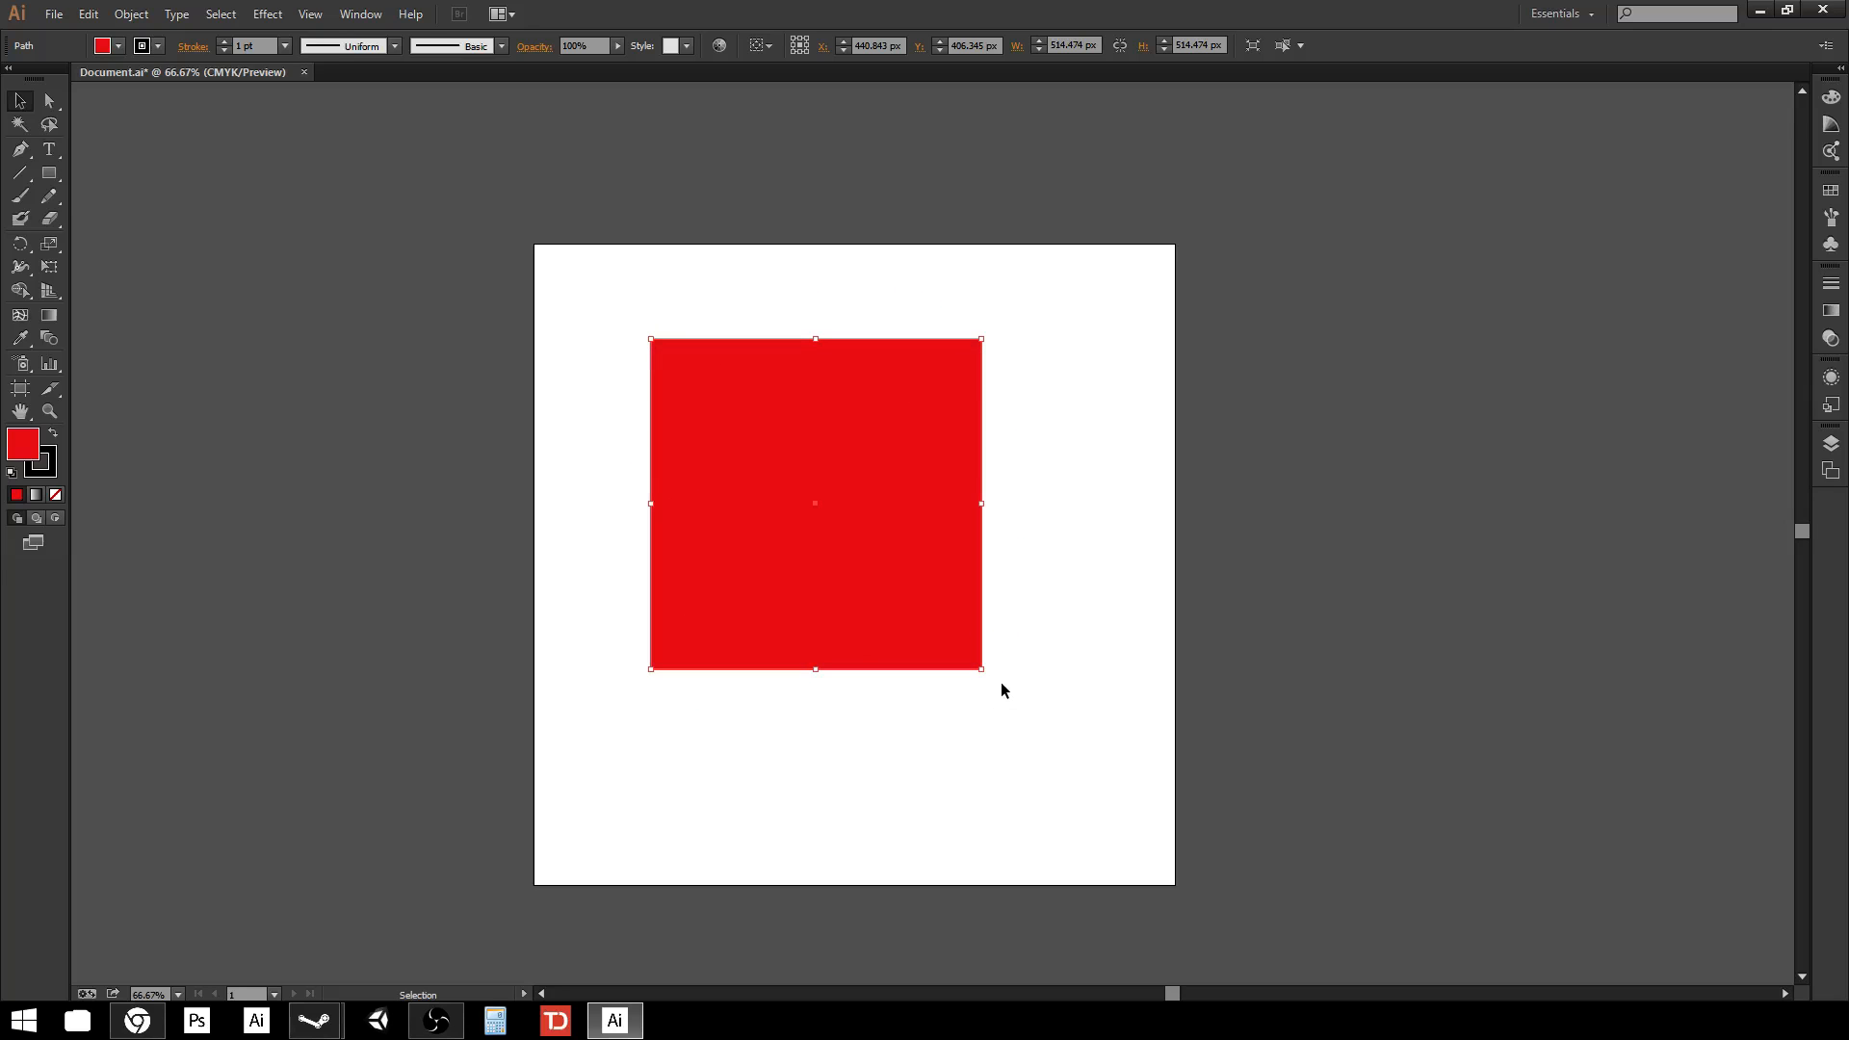
left_click_drag(987, 676, 1082, 493)
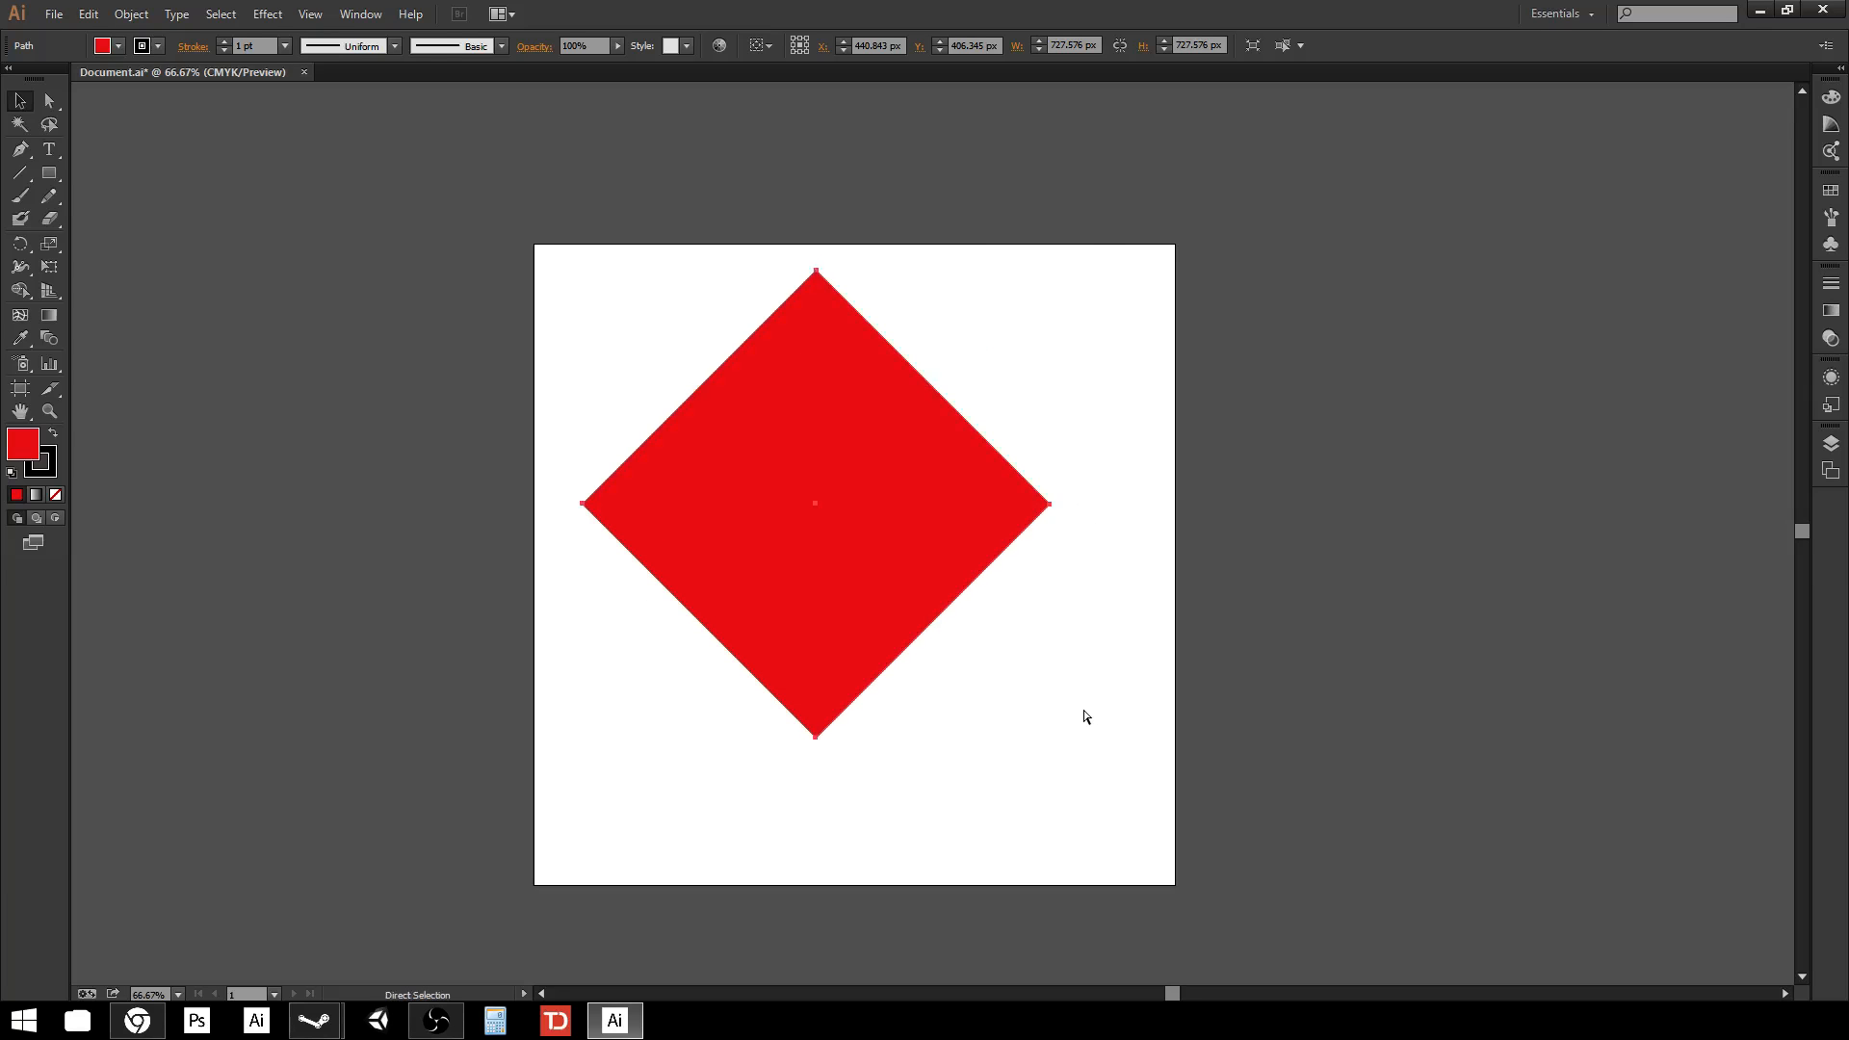
key("ctrl+z")
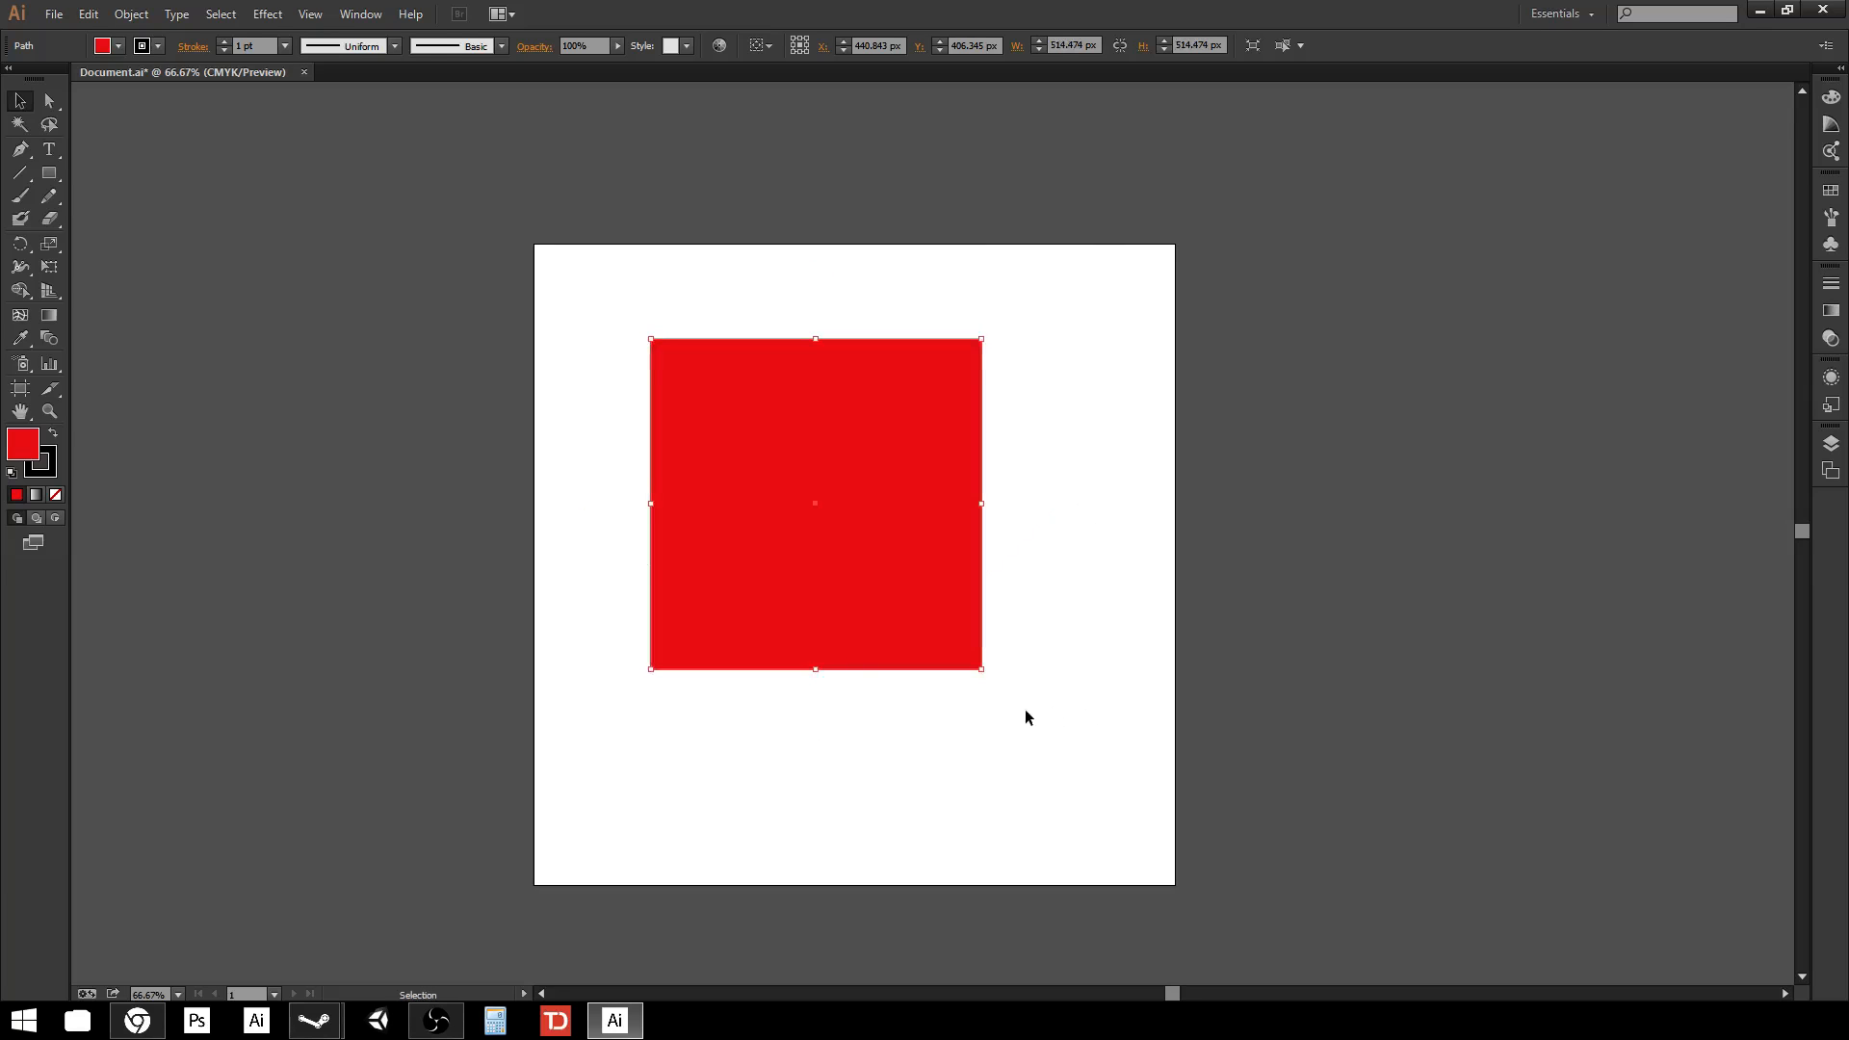
Move the square slightly right on the artboard.
left_click(586, 346)
left_click(874, 428)
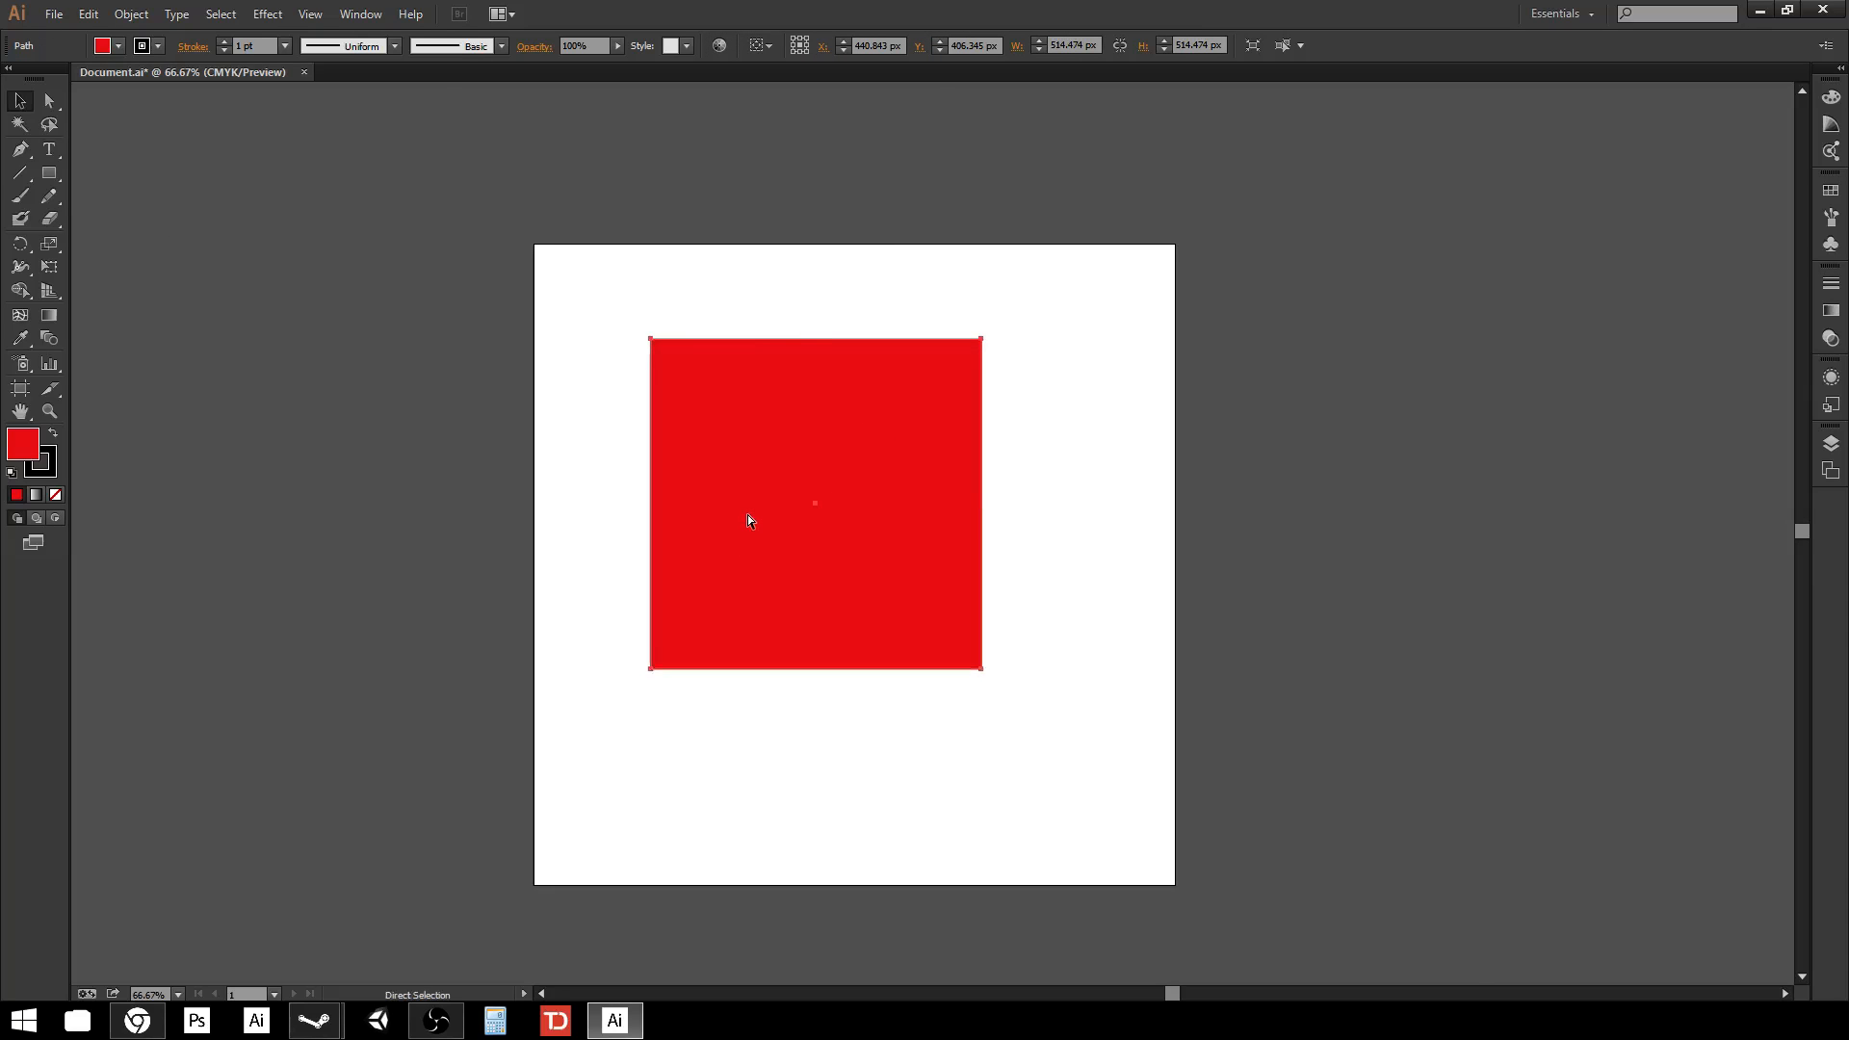
key("ctrl+plus")
key("ctrl+plus")
left_click_drag(523, 234, 636, 421)
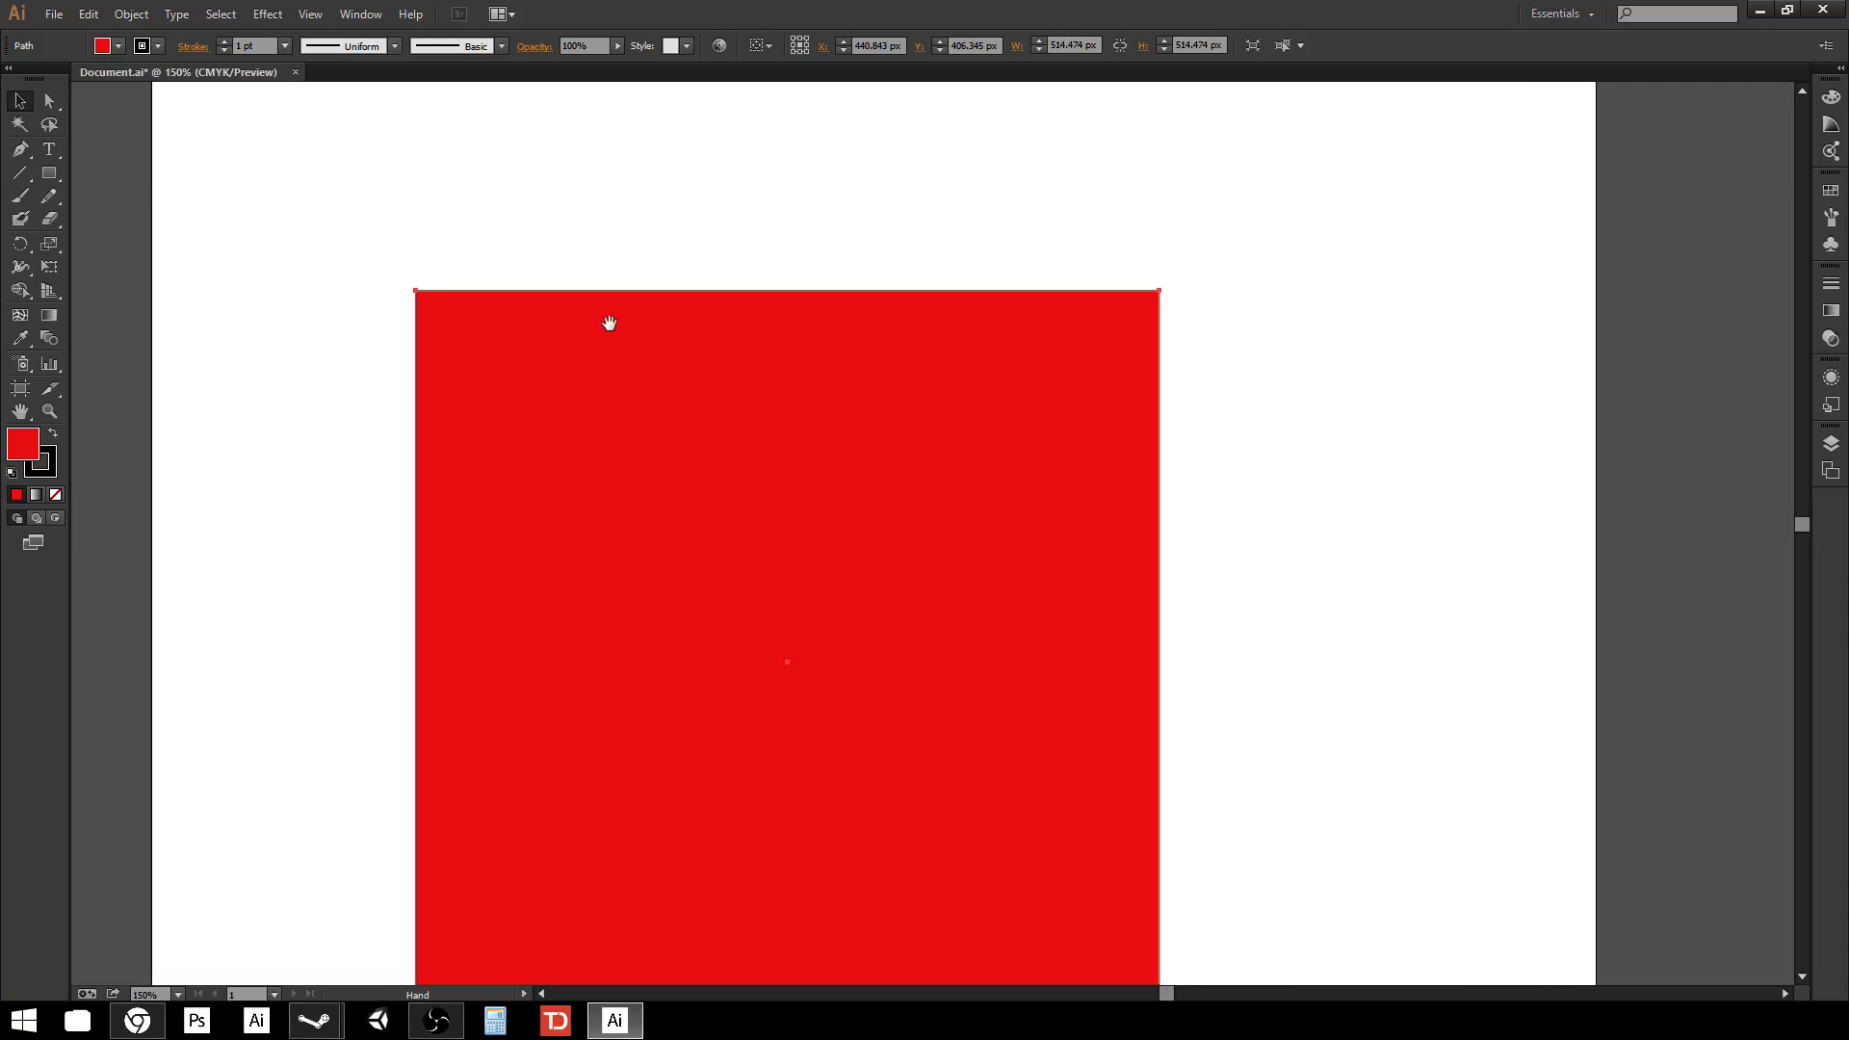
left_click_drag(606, 318, 445, 211)
left_click_drag(479, 446, 574, 475)
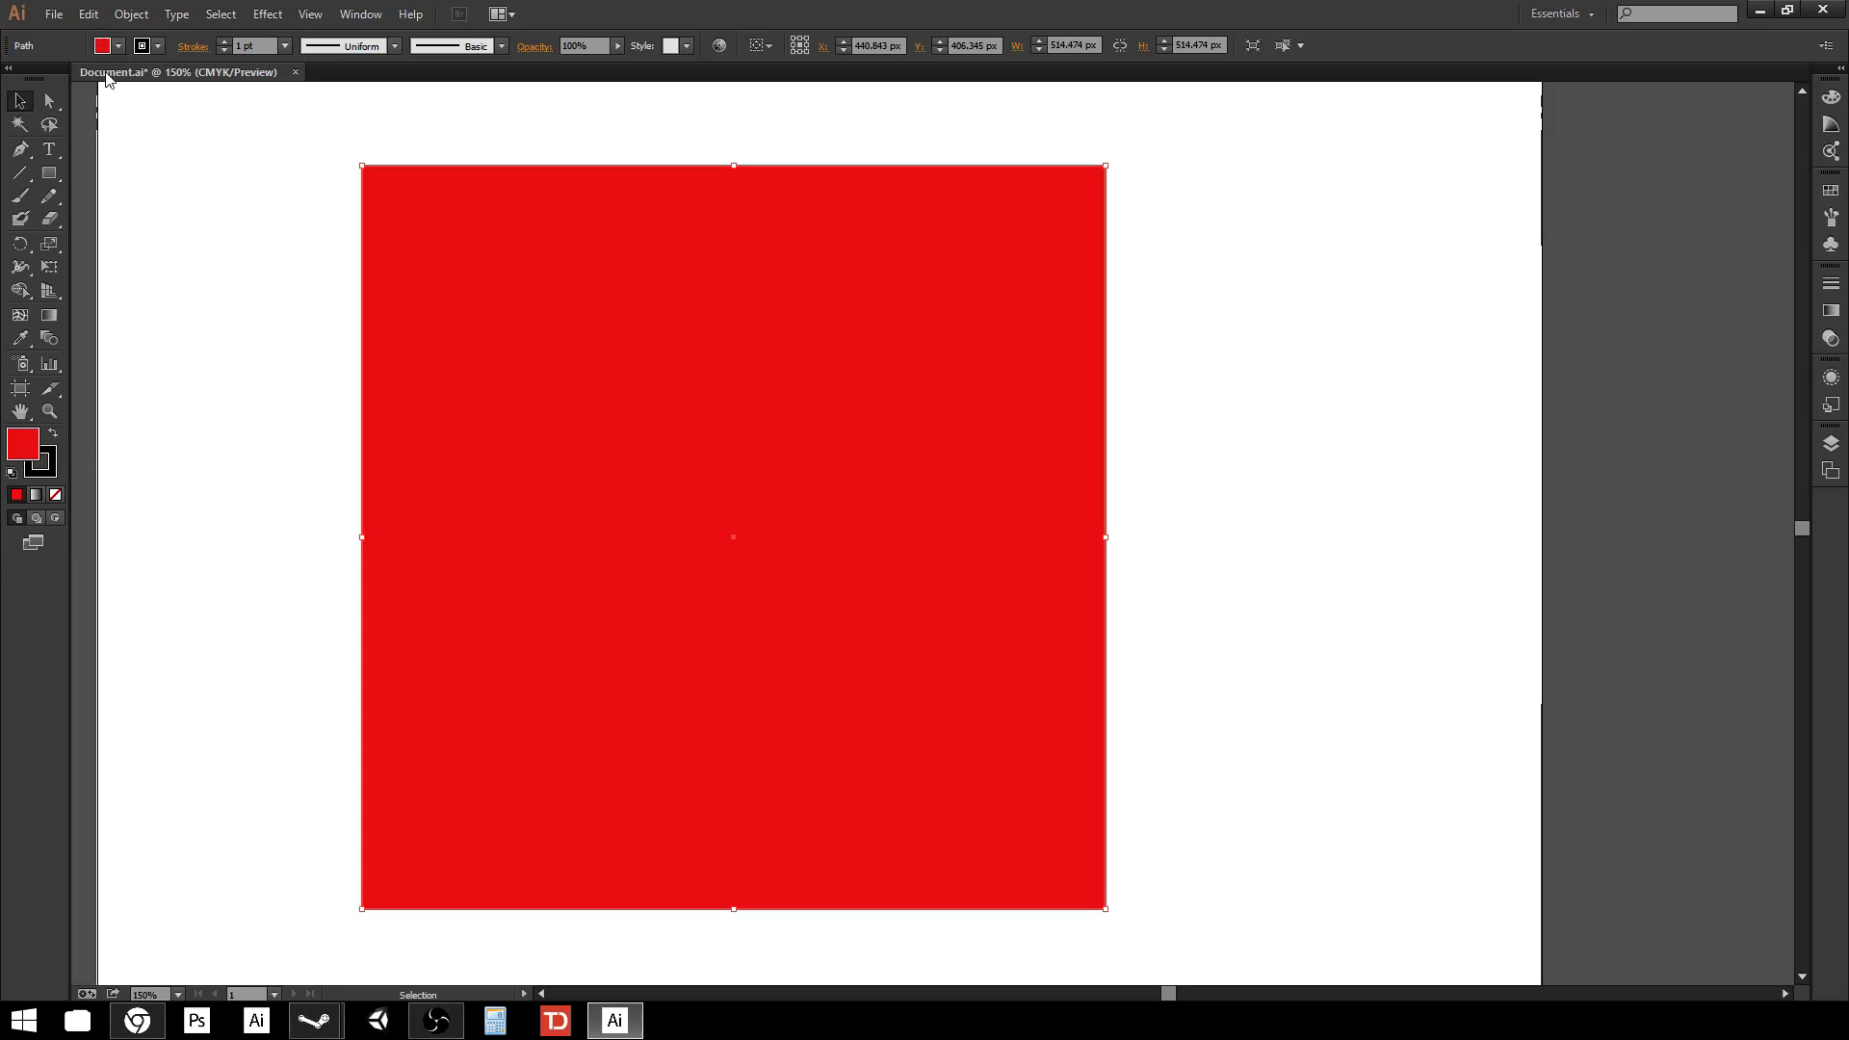
left_click_drag(662, 648, 838, 559)
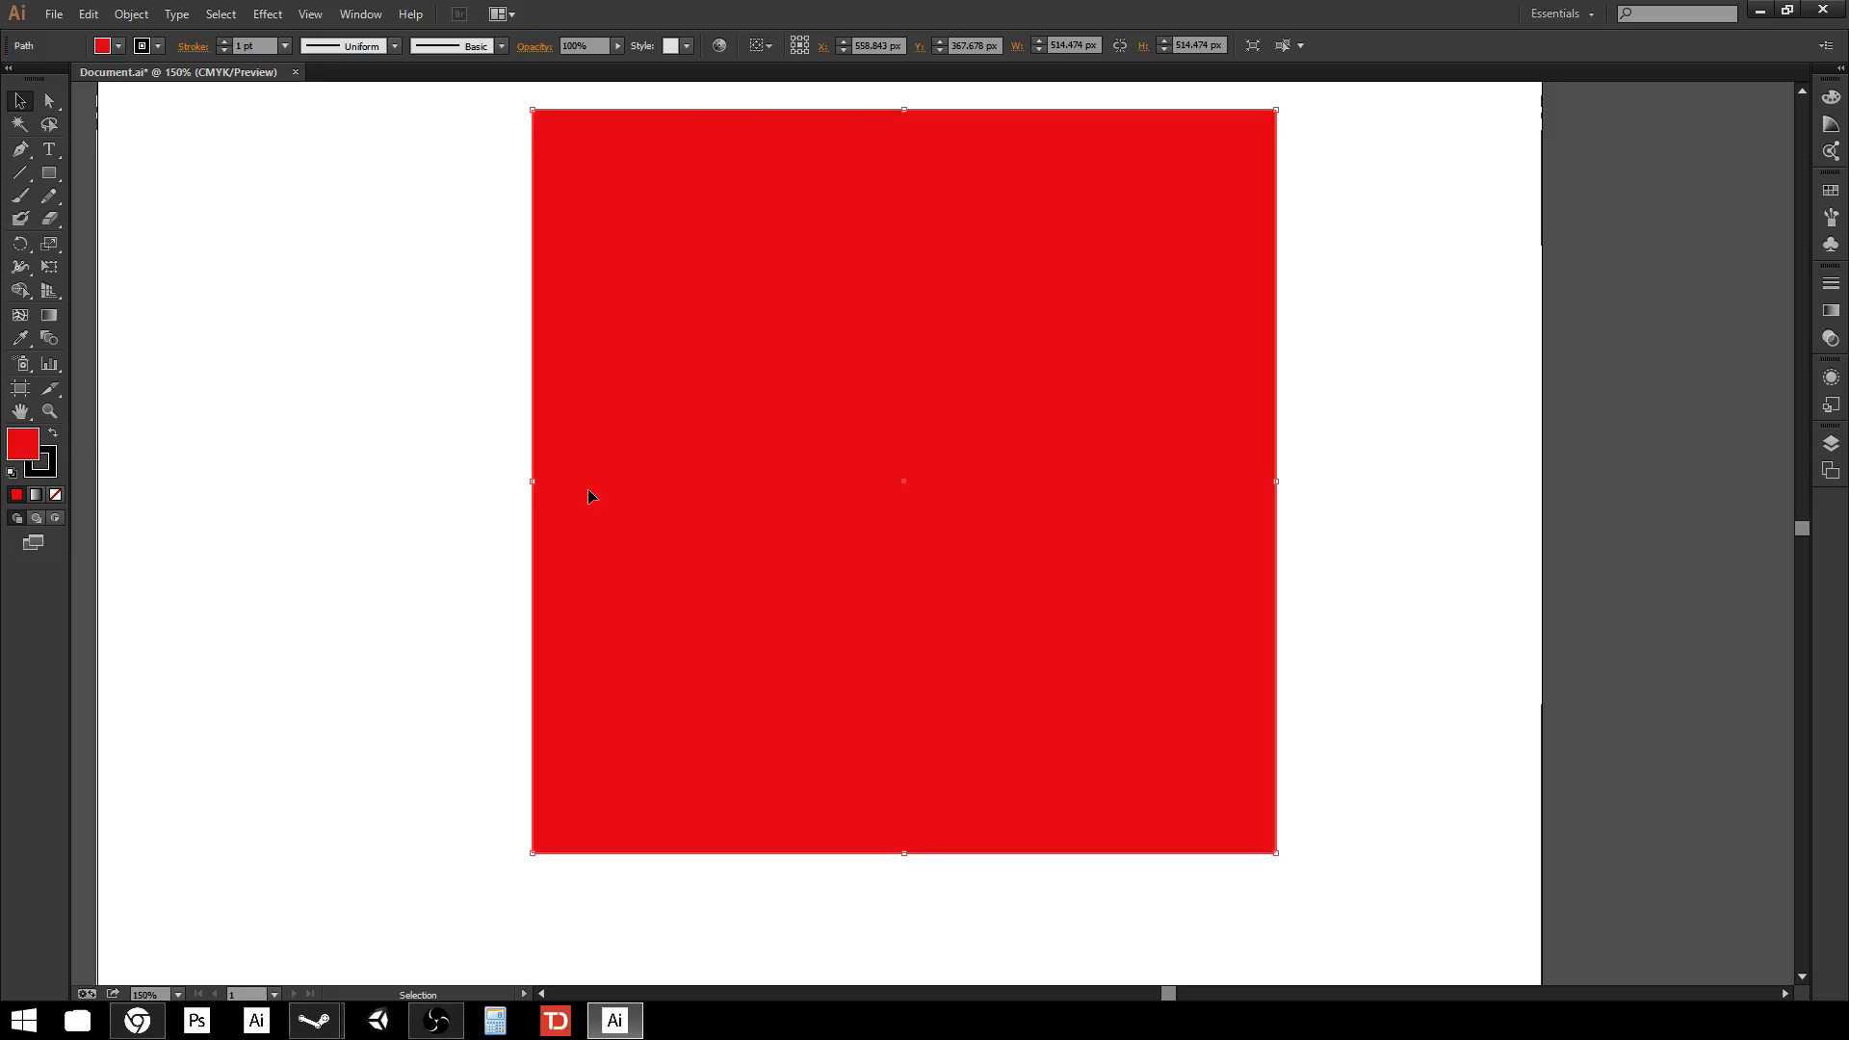
Set the square's stroke weight to 14 pt.
left_click(362, 483)
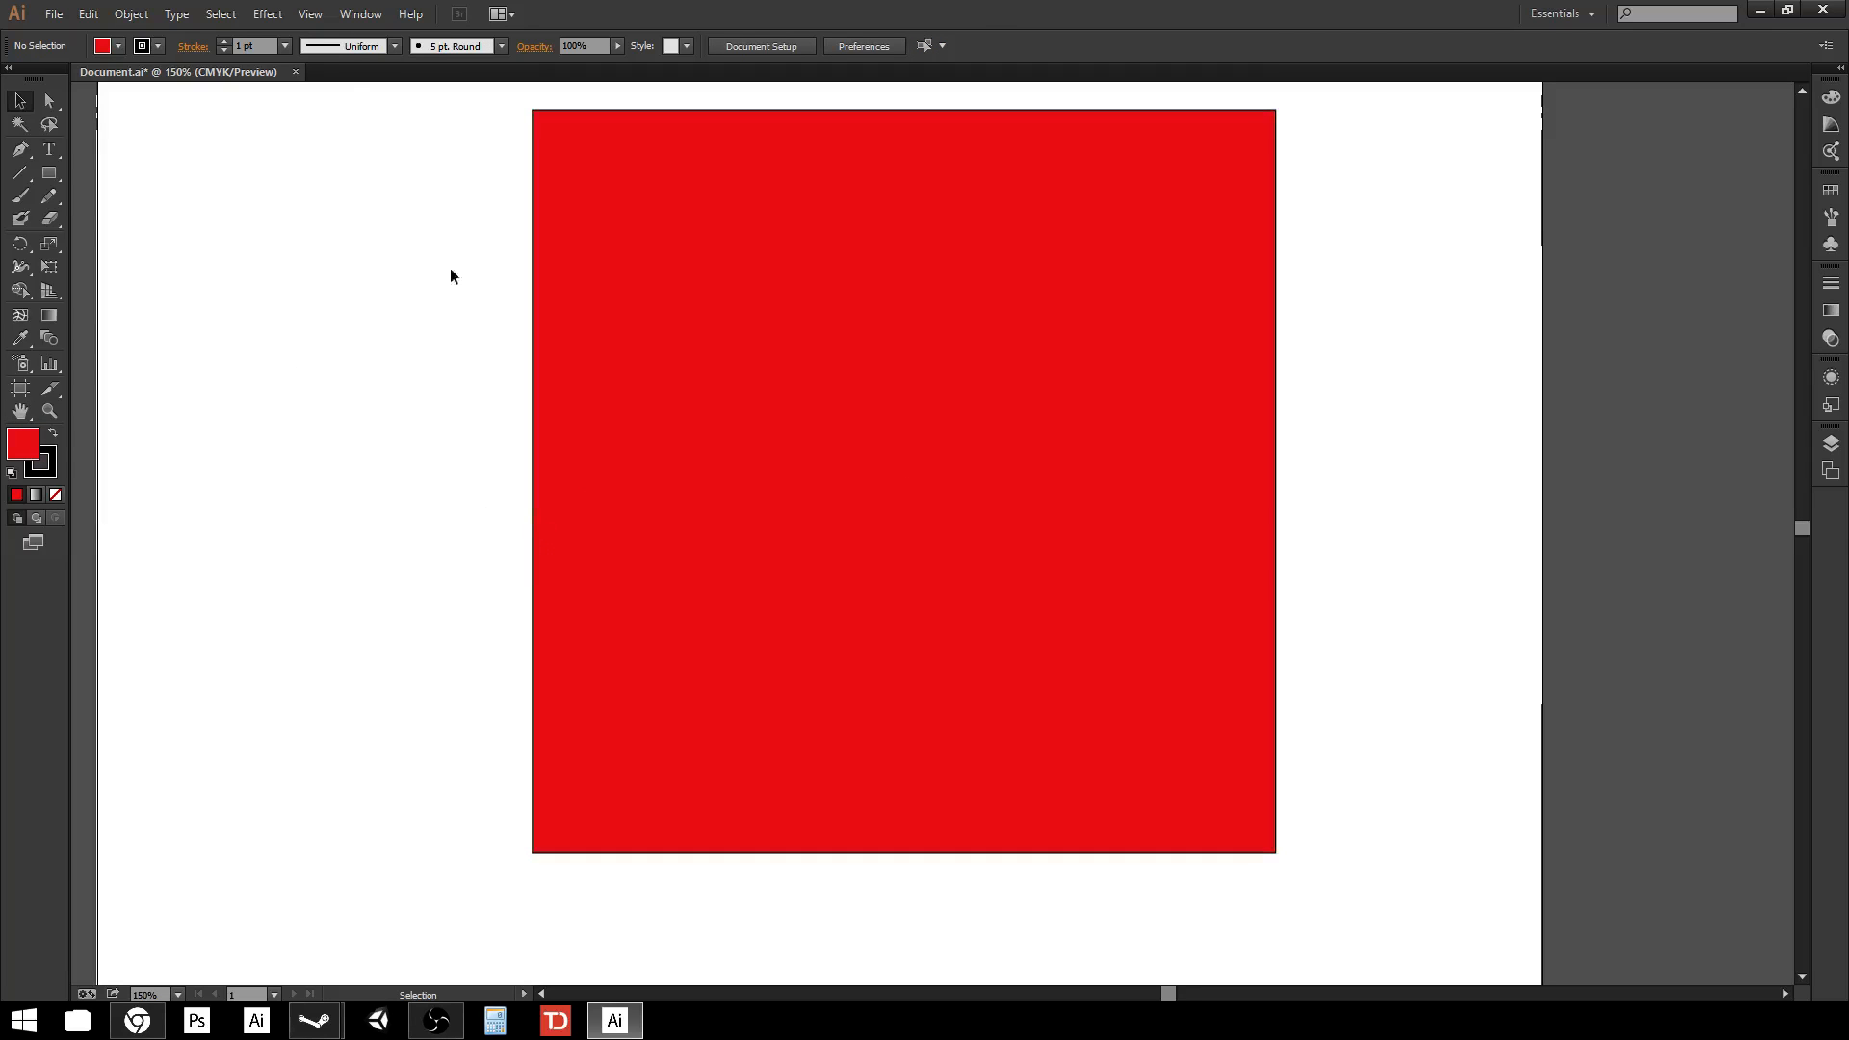
left_click(913, 391)
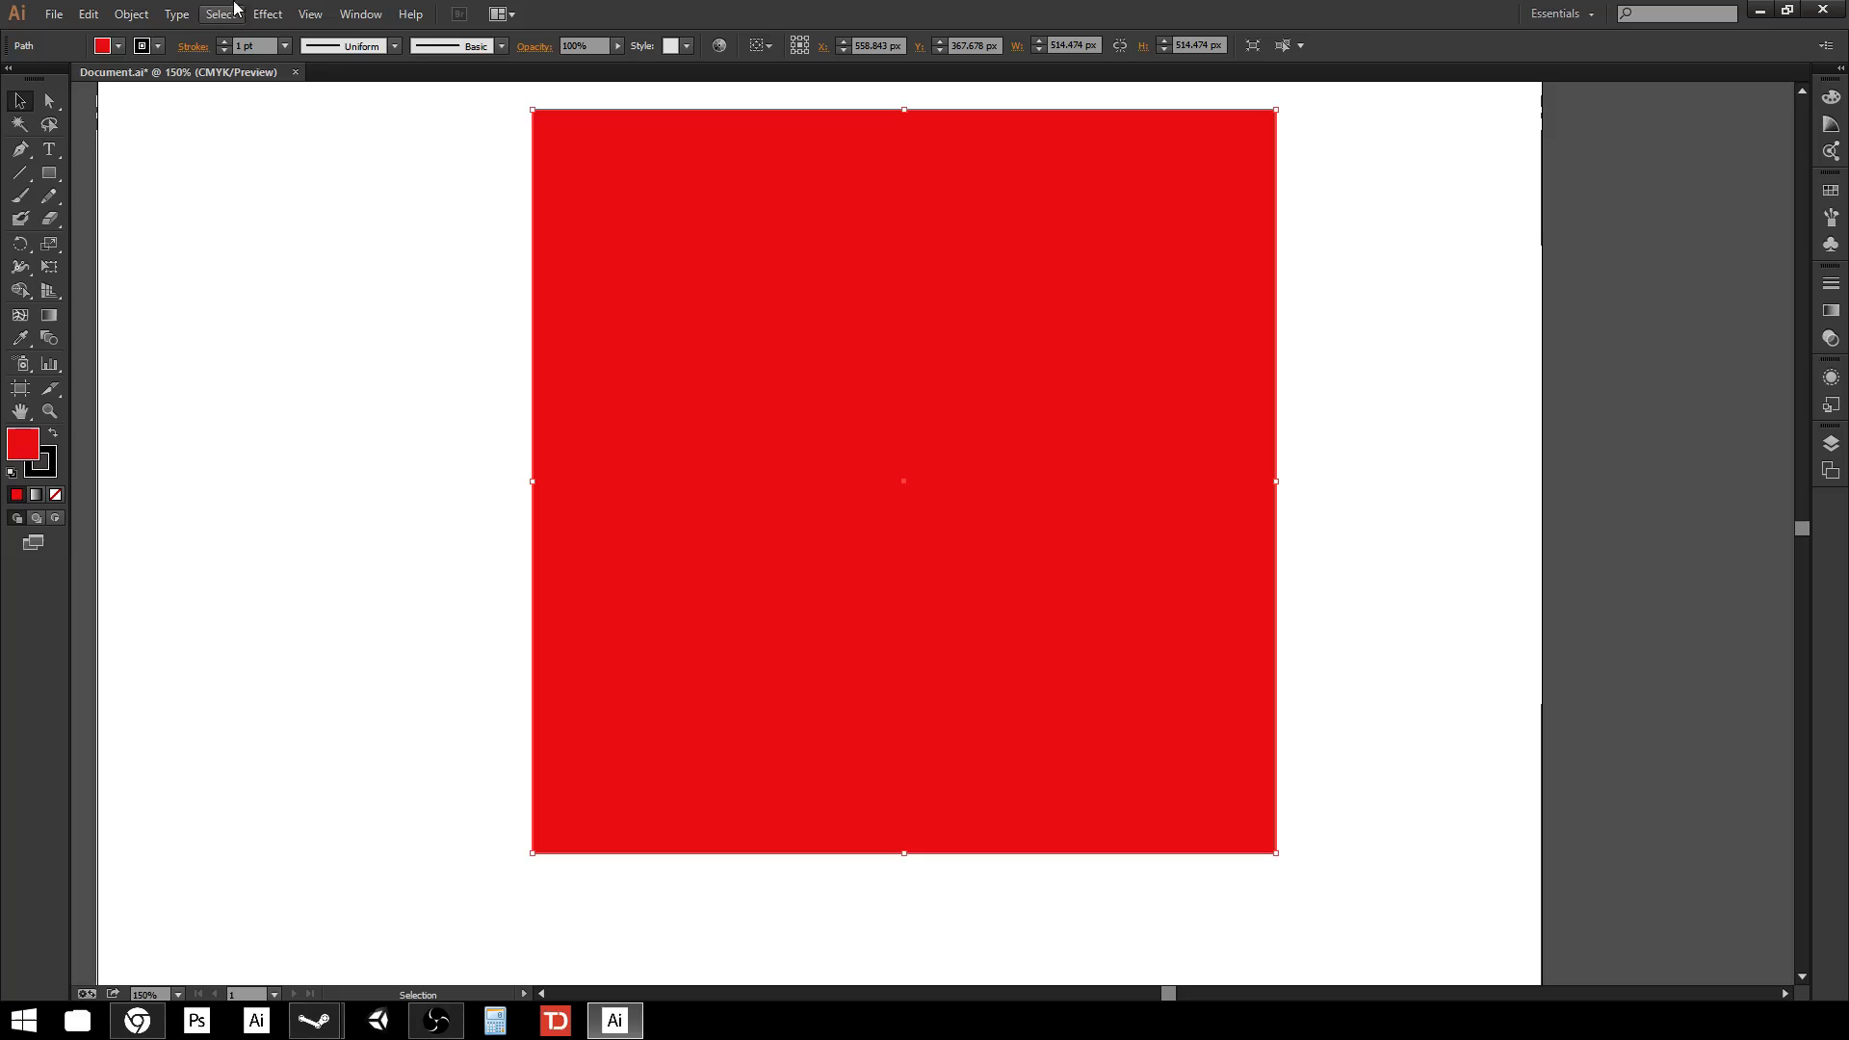
left_click(285, 45)
left_click(313, 364)
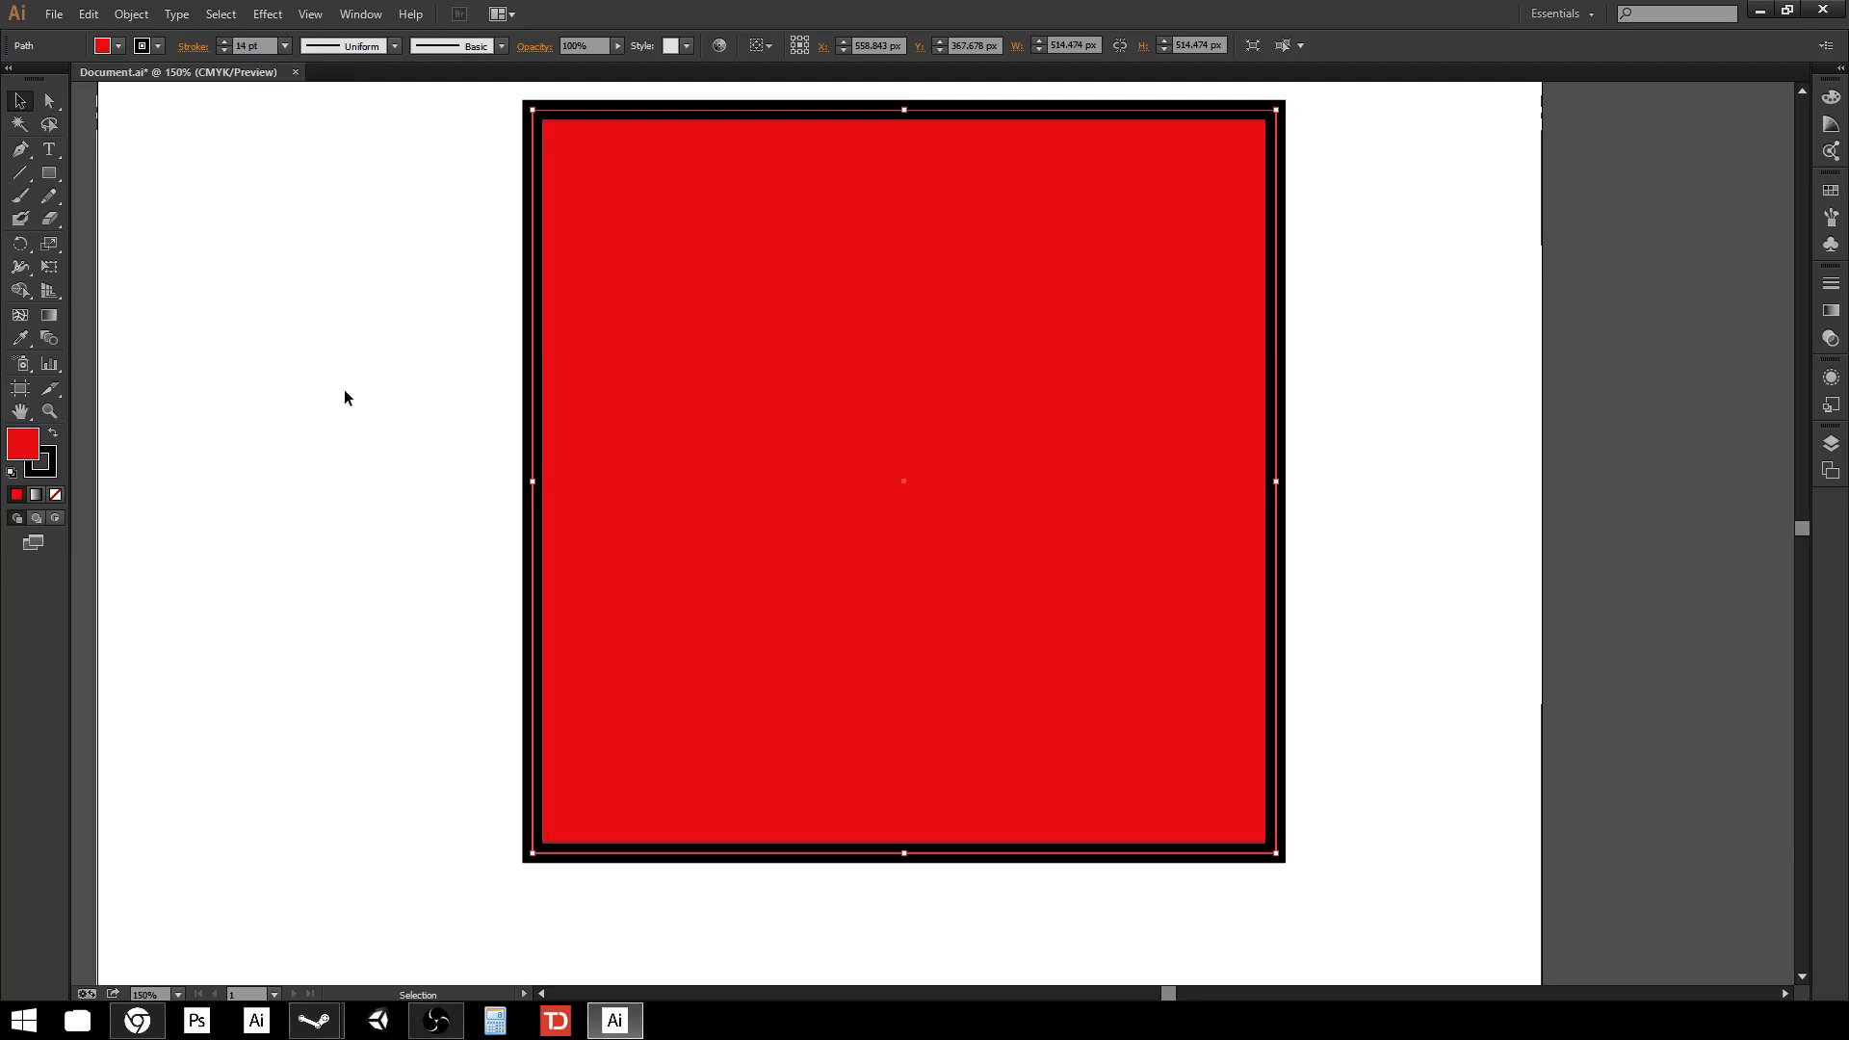
left_click(391, 694)
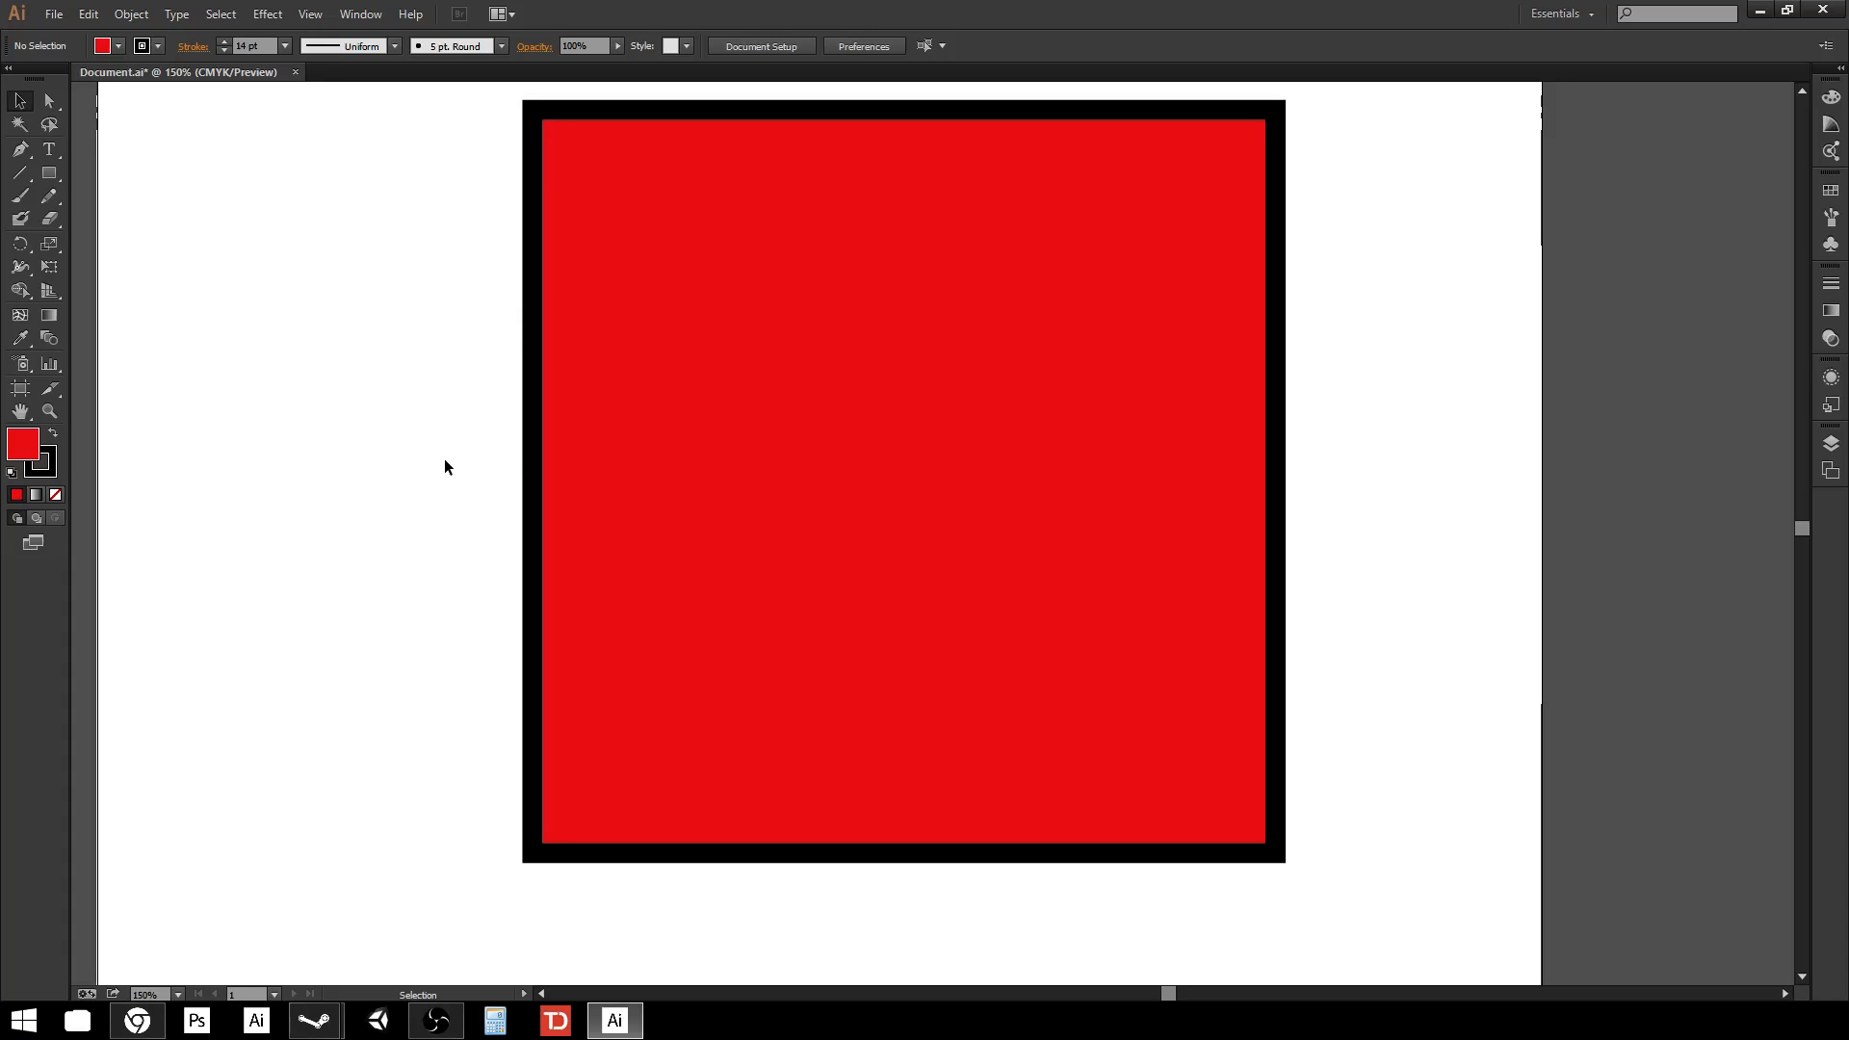
Try erasing a chunk from the square's left side with the Eraser tool, then undo the erase.
left_click(627, 285)
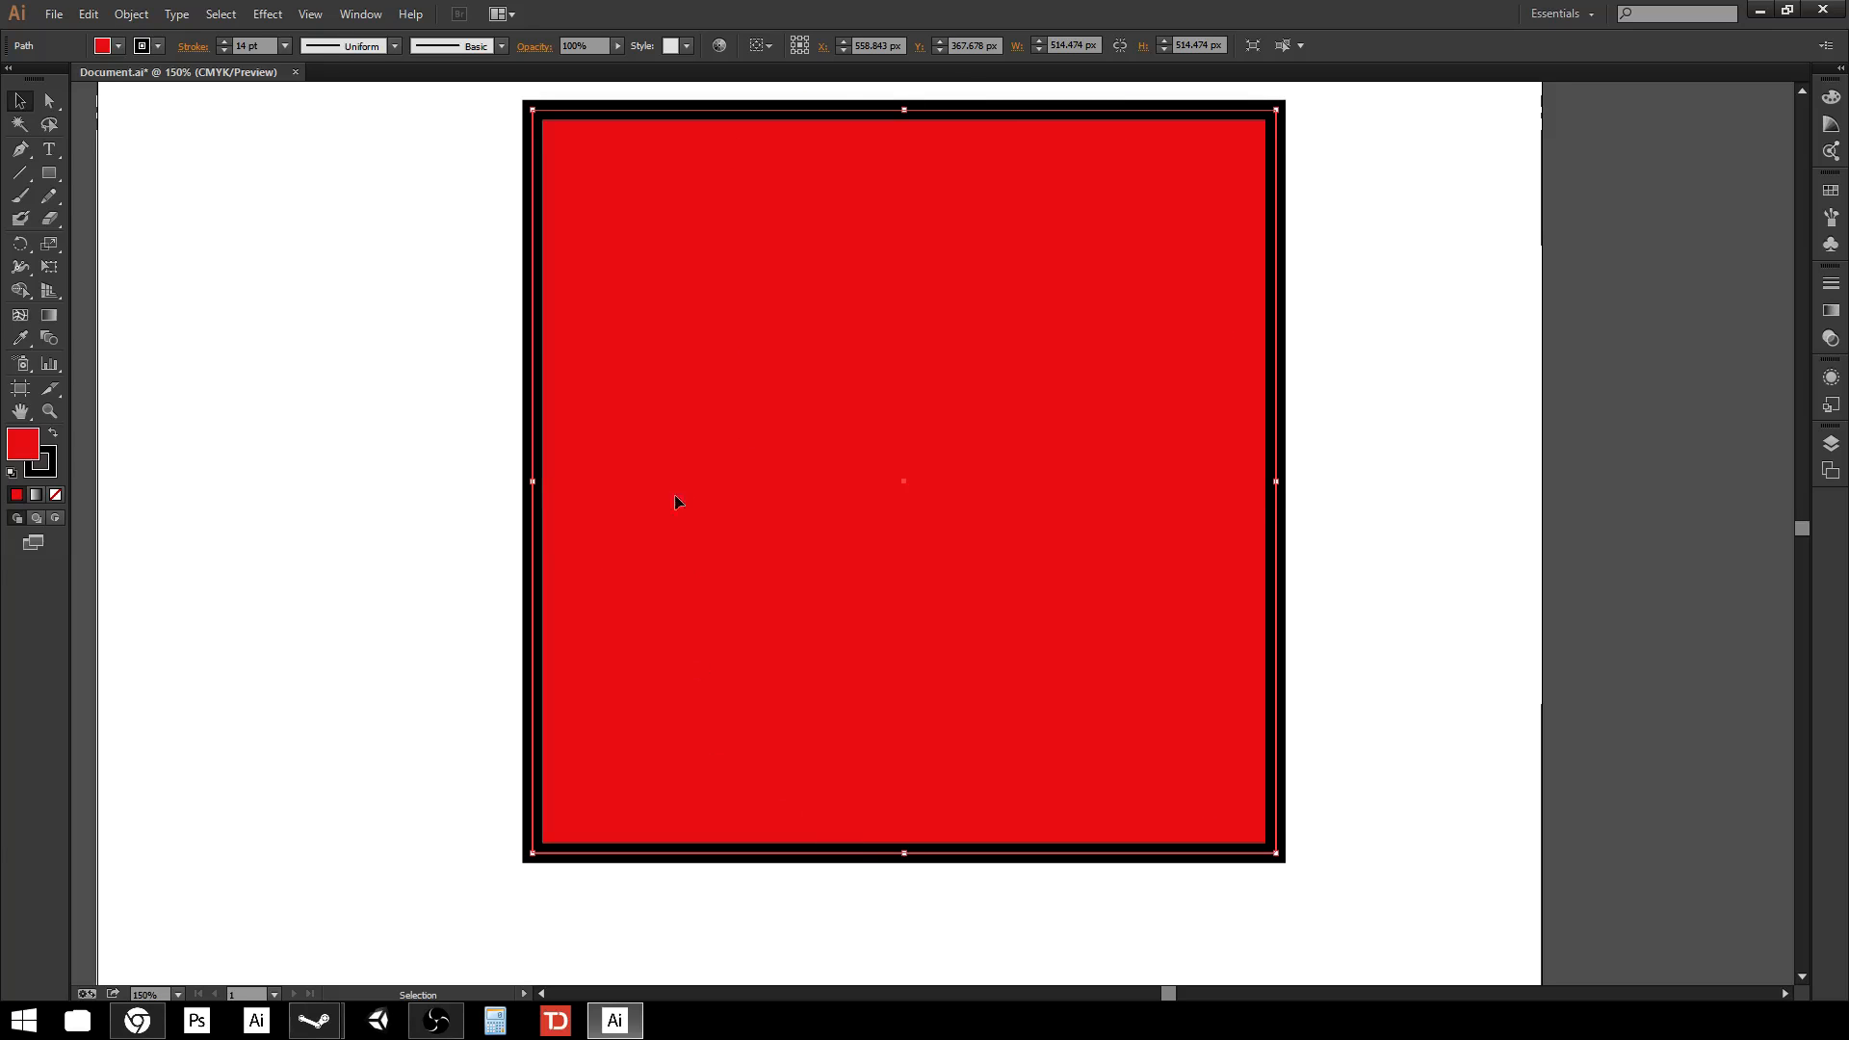
left_click(411, 486)
left_click(870, 435)
left_click(55, 224)
mouse_move(376, 495)
left_mouse_down()
mouse_move(812, 309)
mouse_move(715, 494)
mouse_move(738, 409)
mouse_move(627, 239)
mouse_move(748, 524)
mouse_move(778, 496)
mouse_move(578, 453)
left_mouse_up()
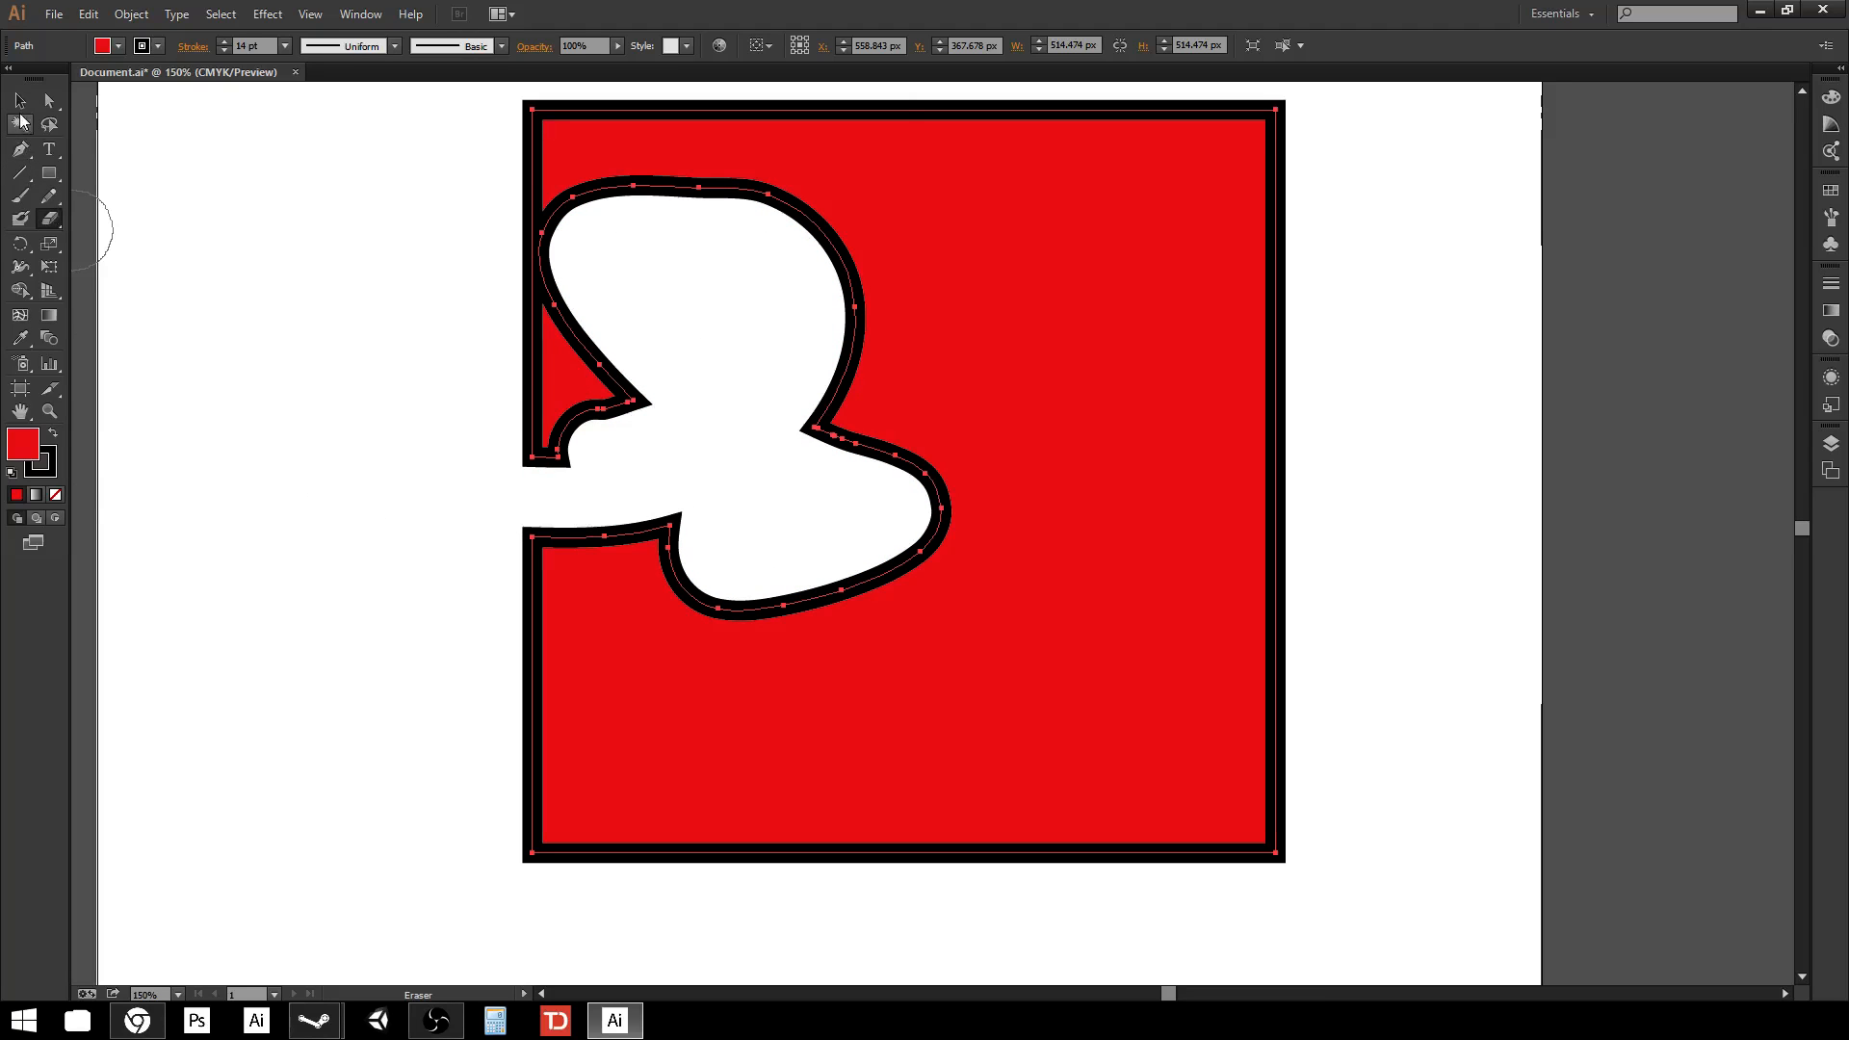
key("v")
left_click(248, 316)
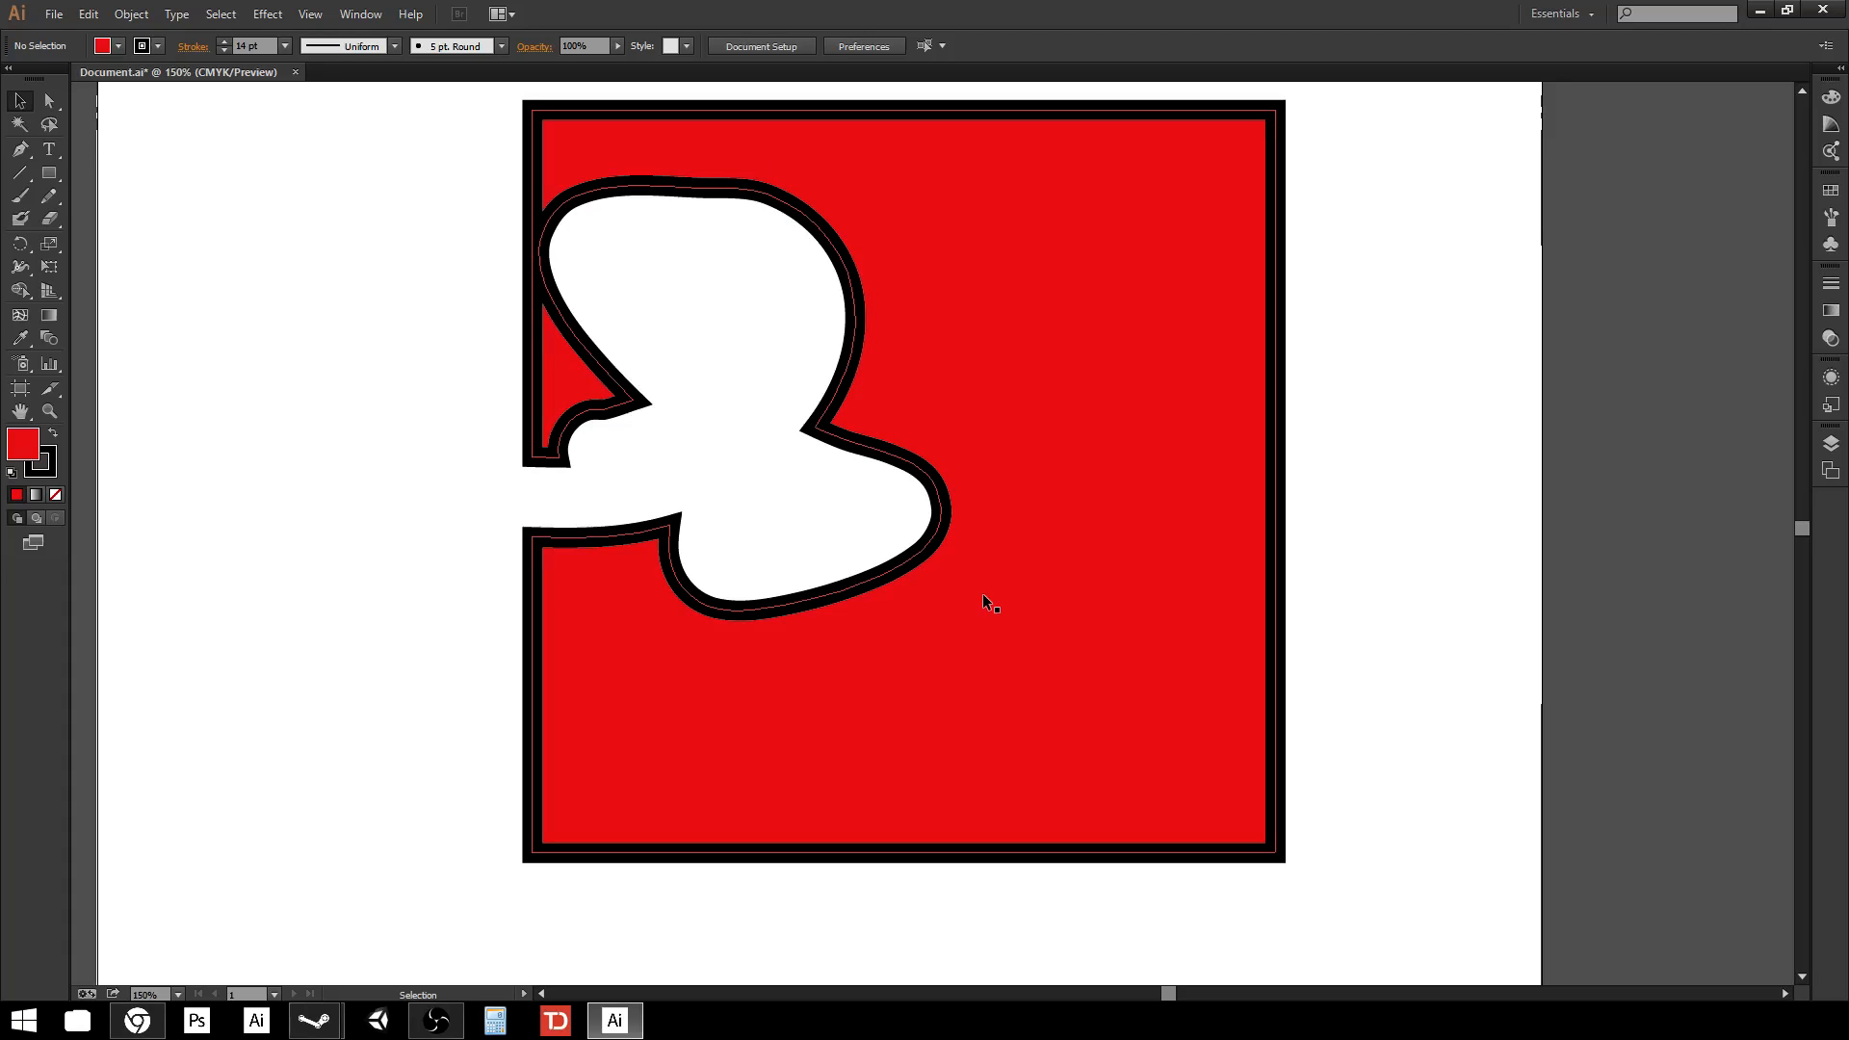
key("a")
key("v")
key("ctrl+z")
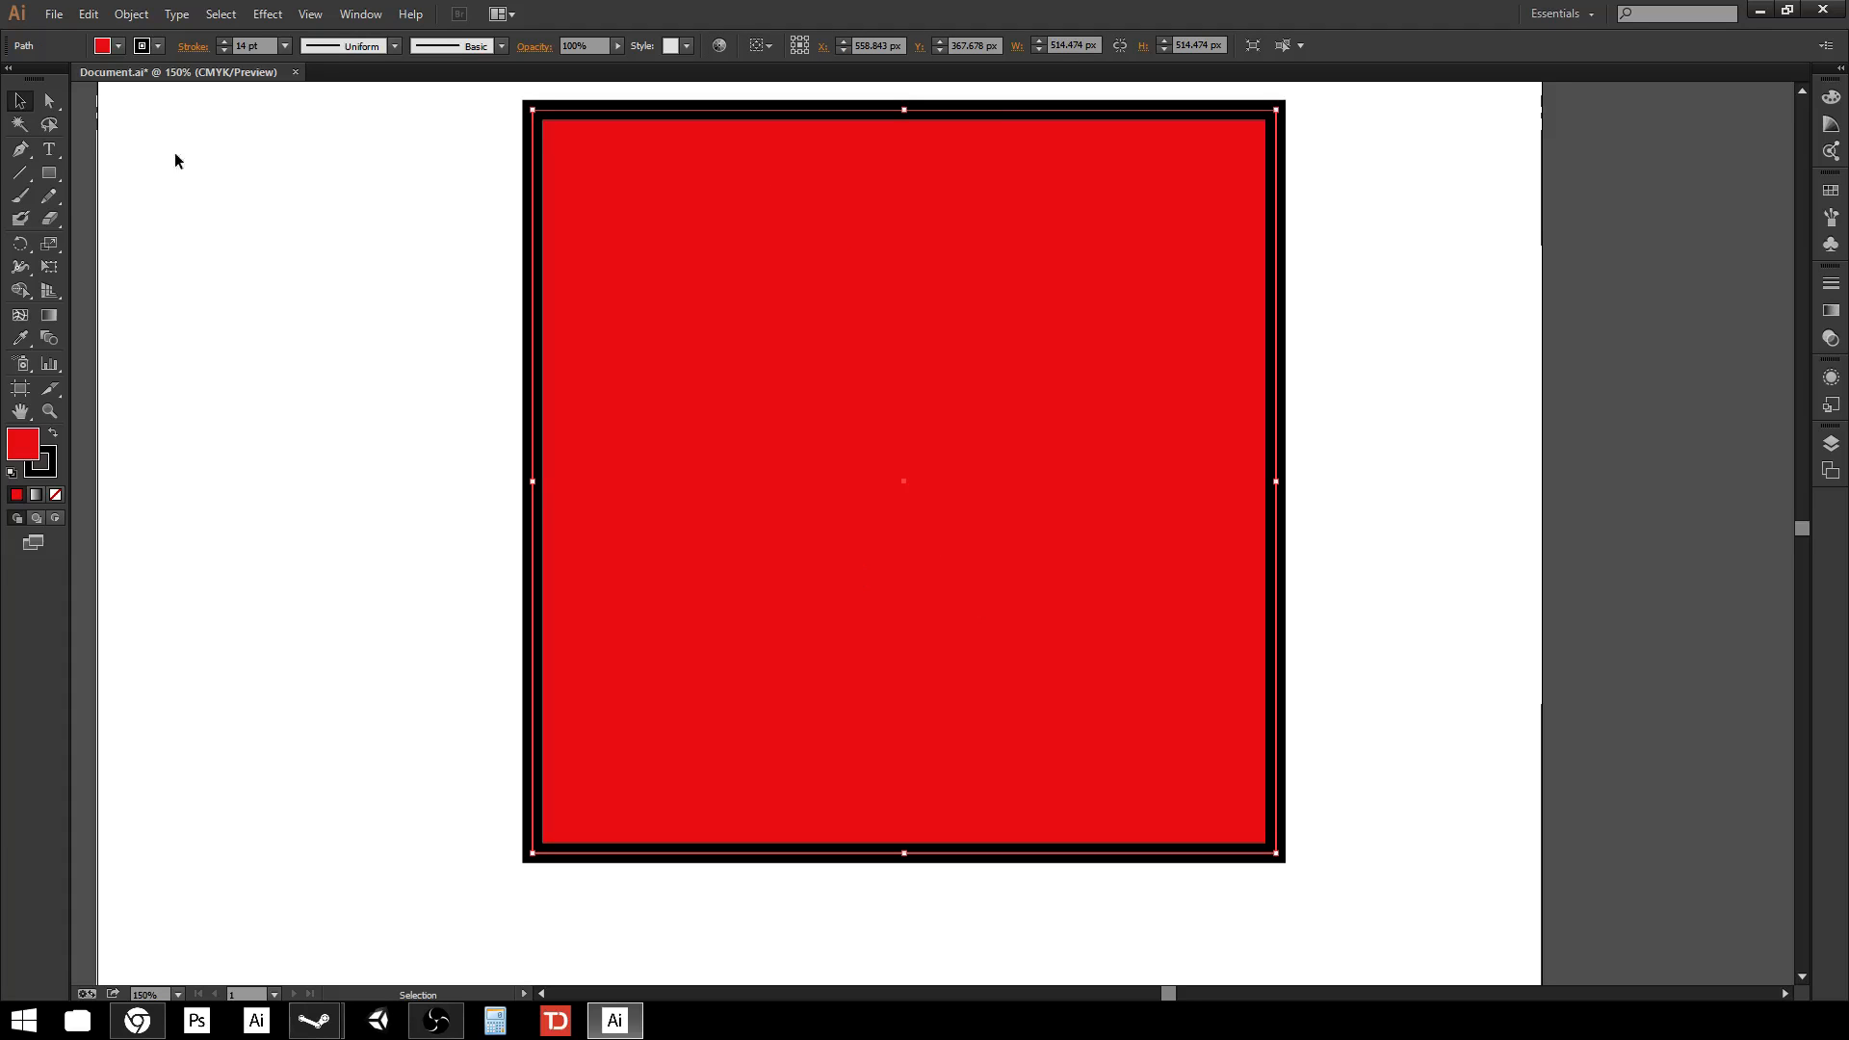
Set the square's stroke color to None.
left_click(30, 102)
left_click(319, 252)
left_click(845, 322)
left_click(158, 46)
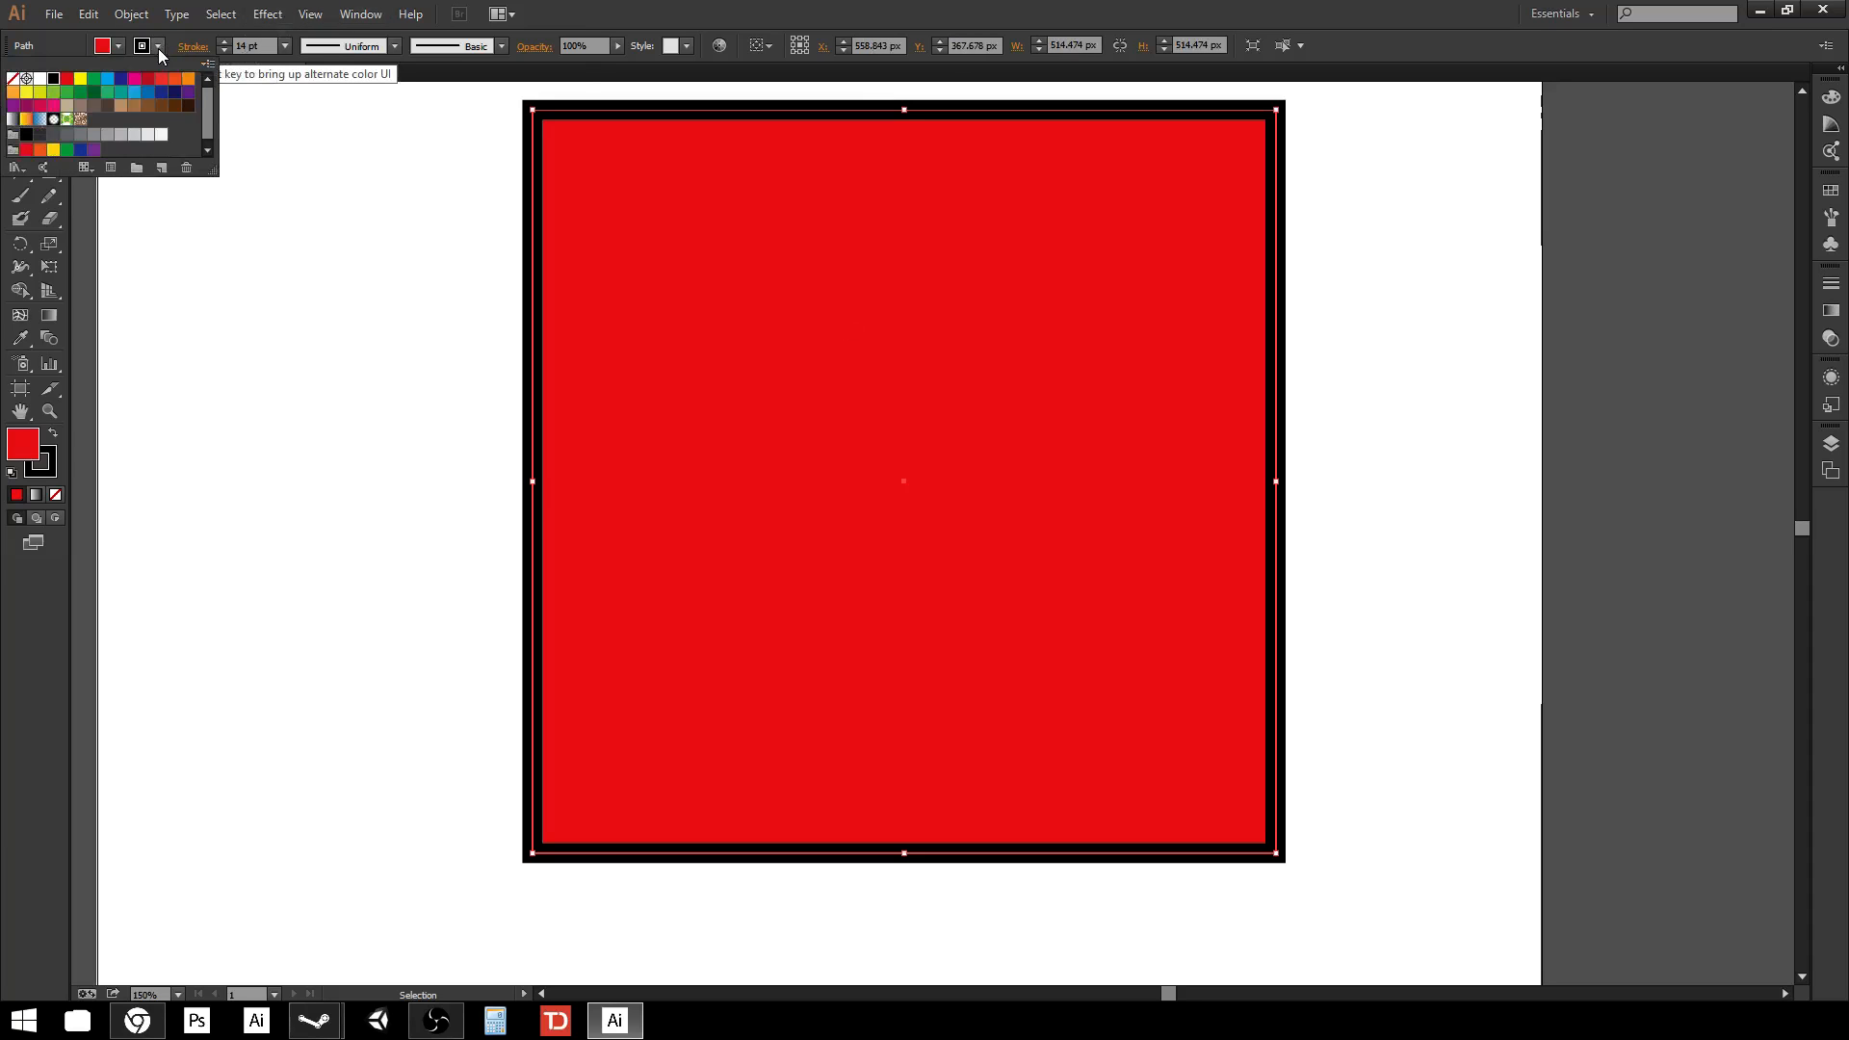
left_click(12, 78)
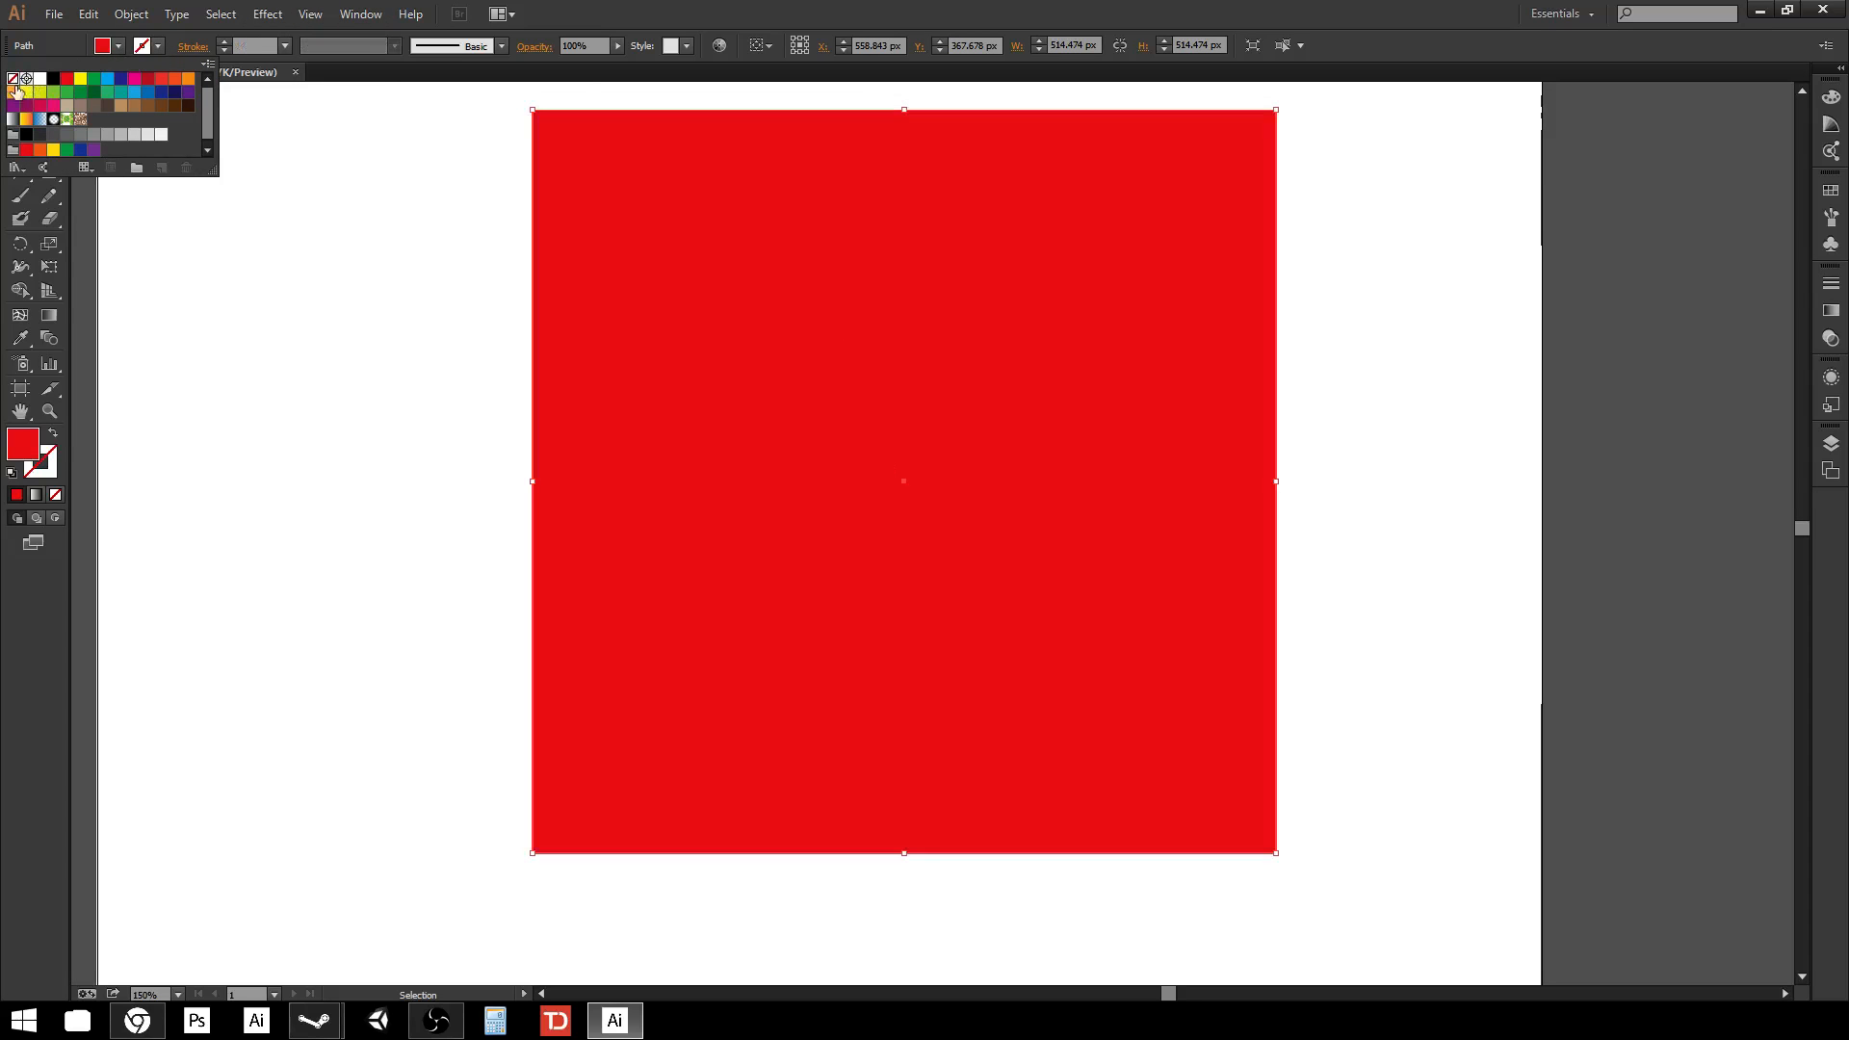
left_click(318, 388)
Set the square's fill and stroke to None.
left_click(117, 46)
left_click(330, 402)
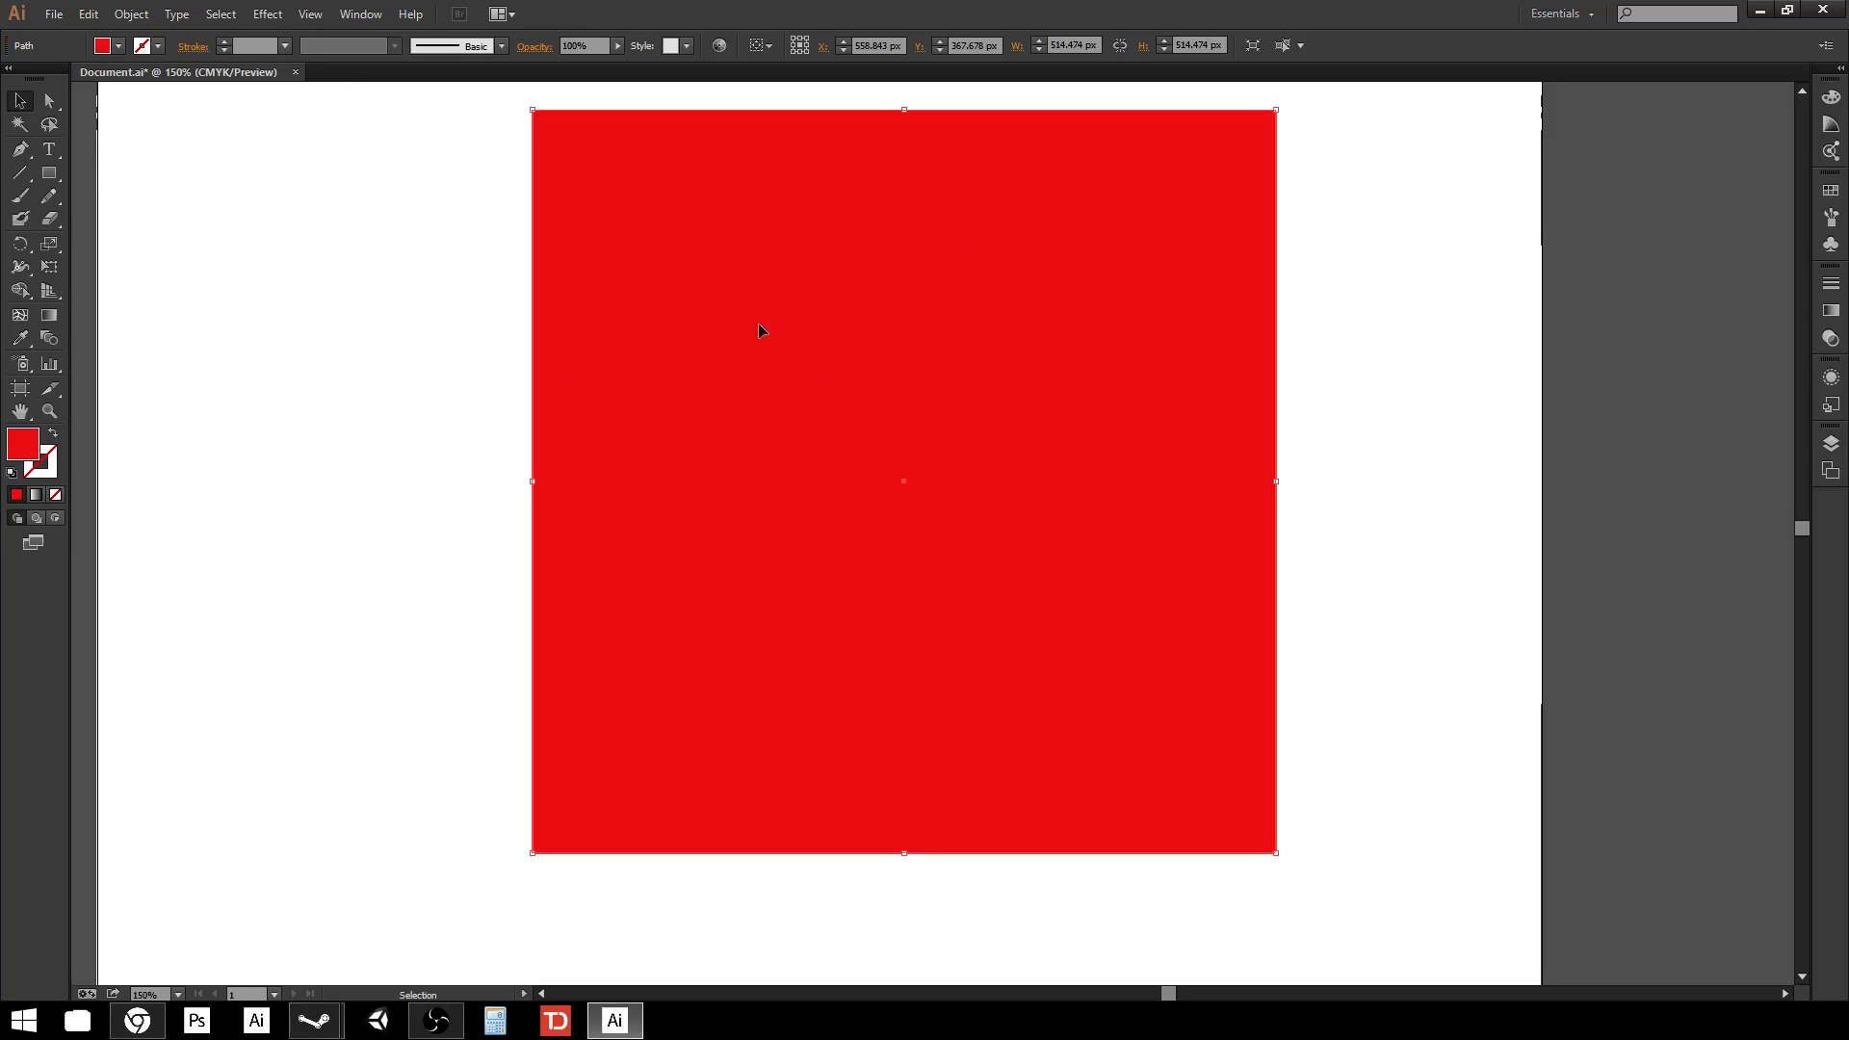
left_click(35, 460)
left_click(54, 496)
left_click(17, 495)
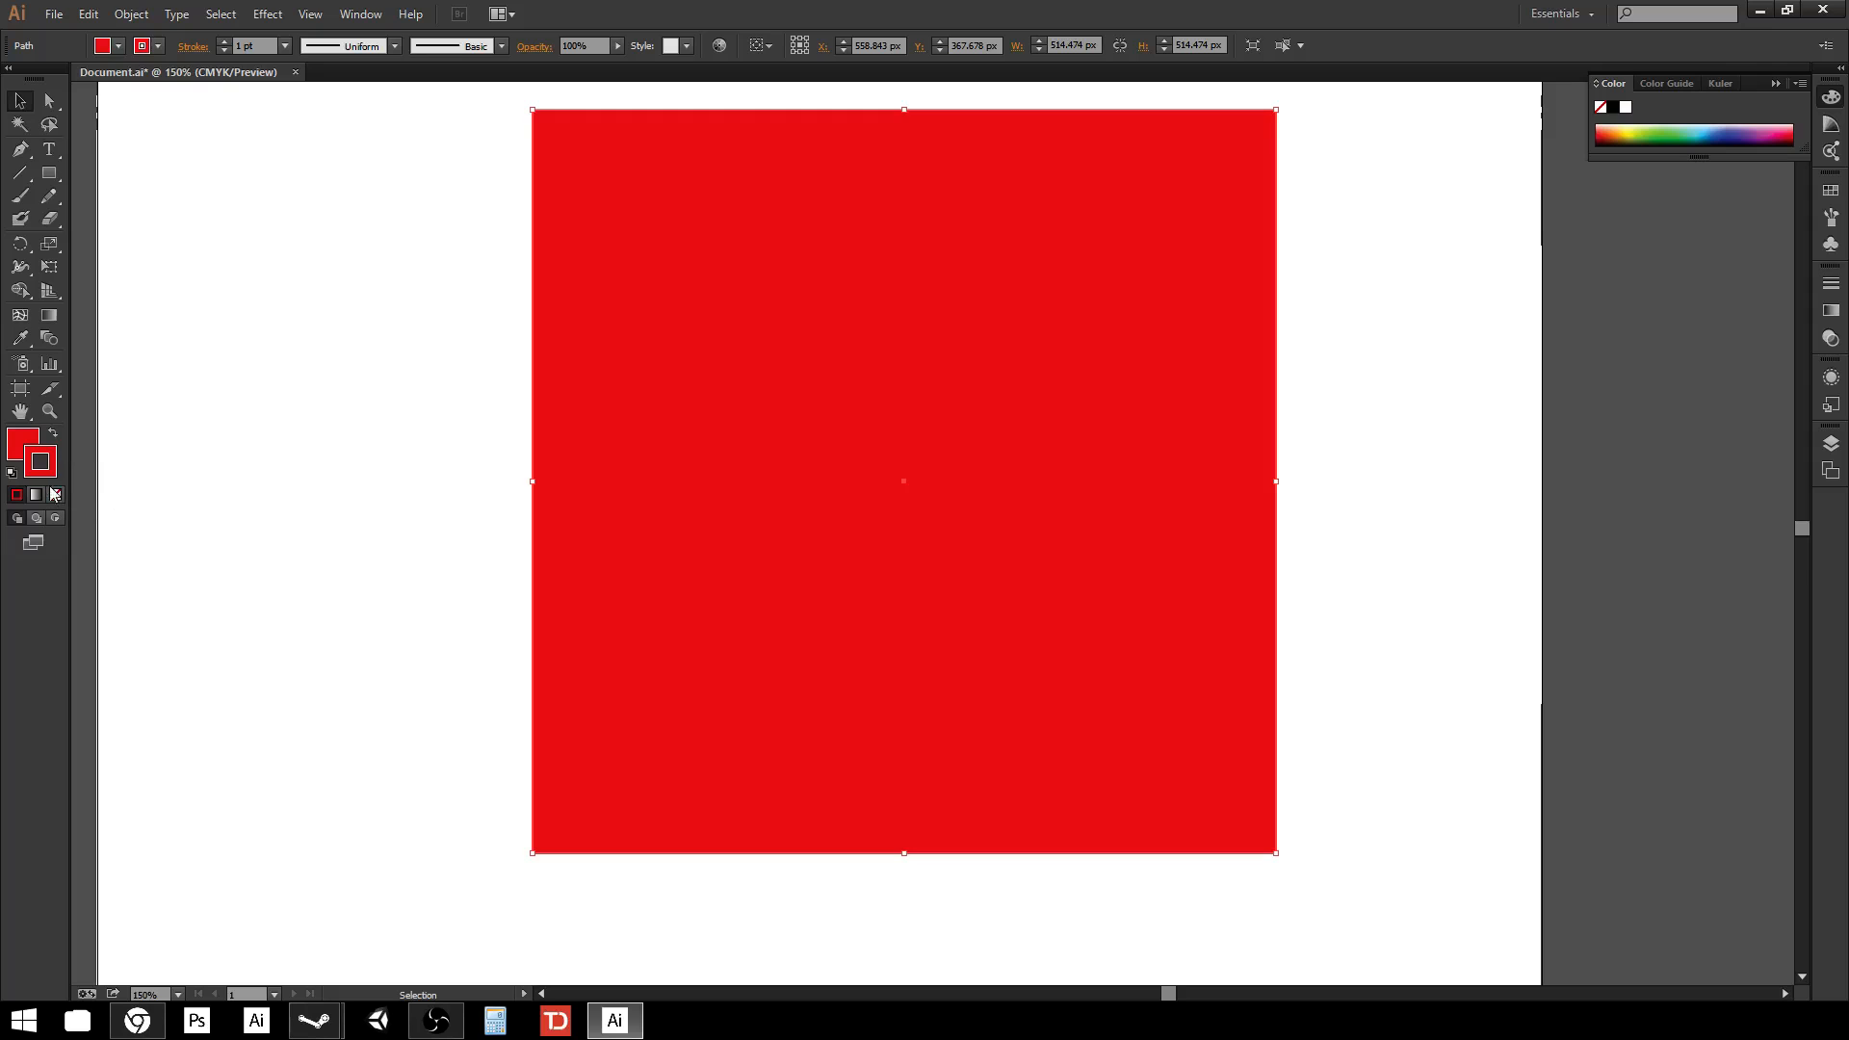
left_click(55, 497)
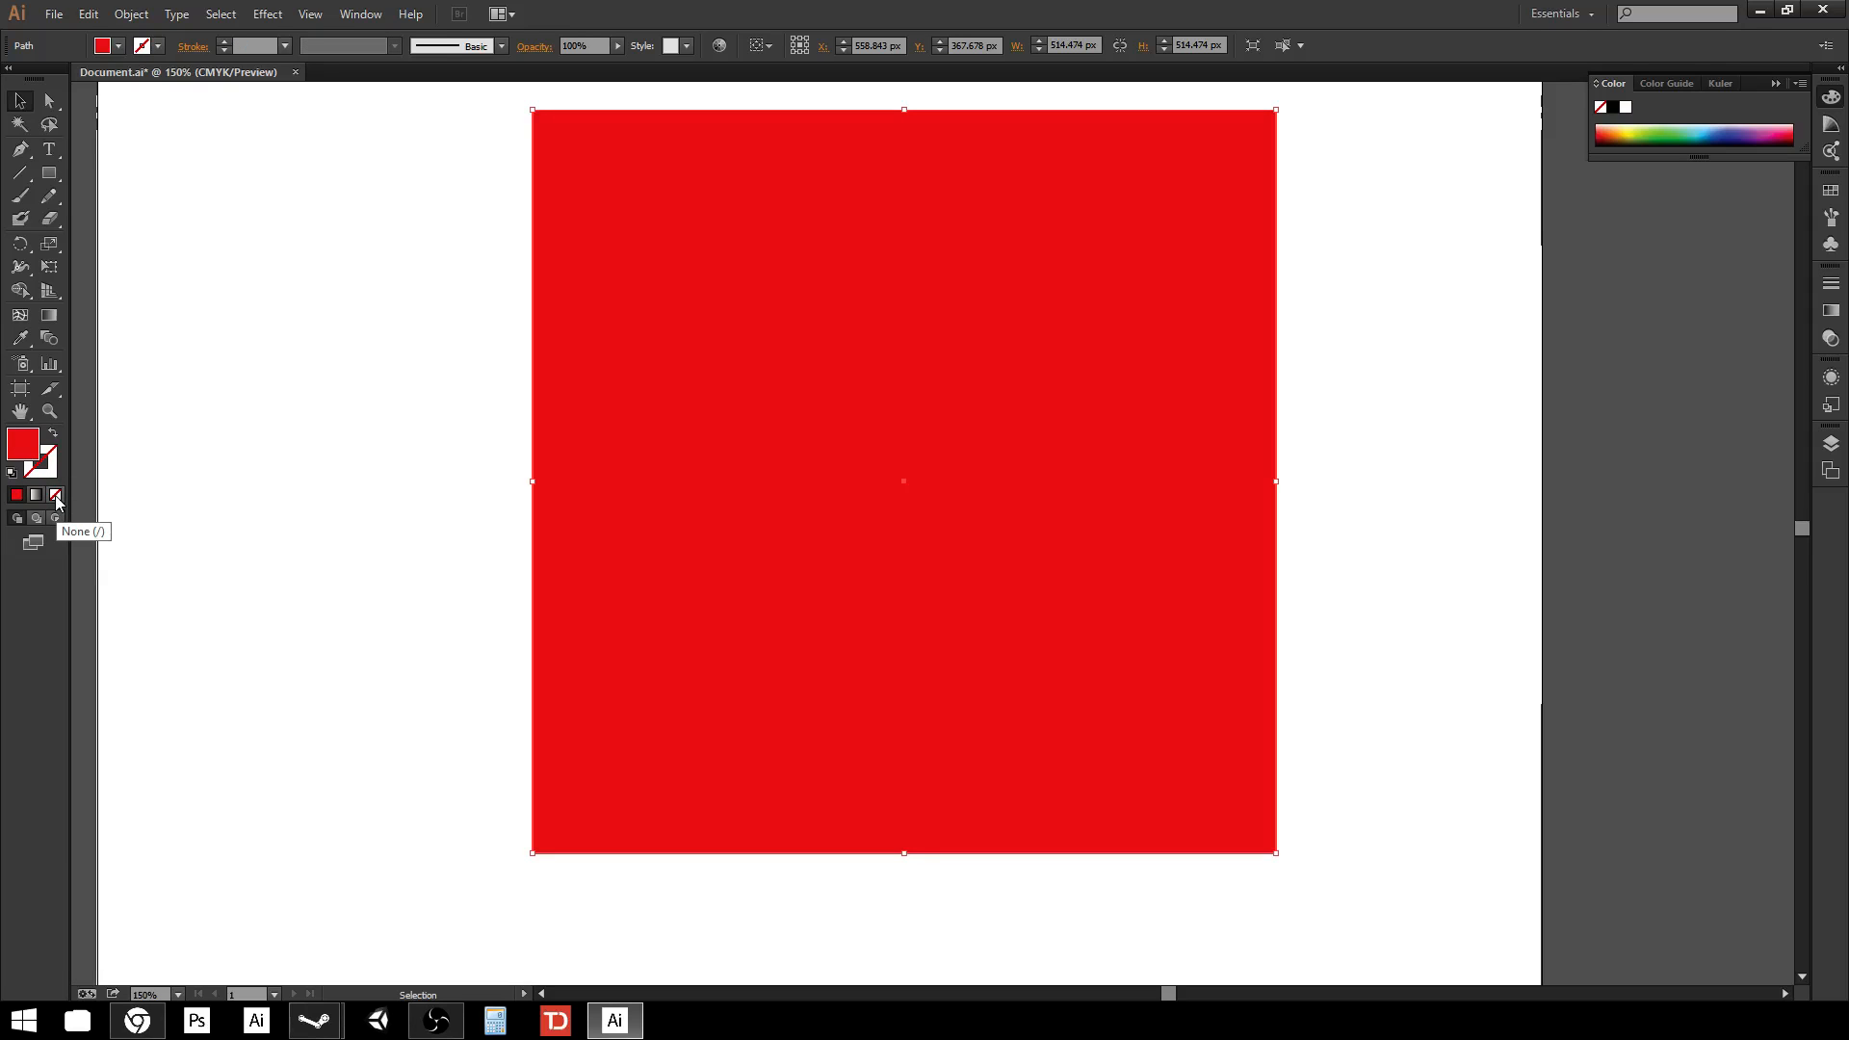
left_click(55, 496)
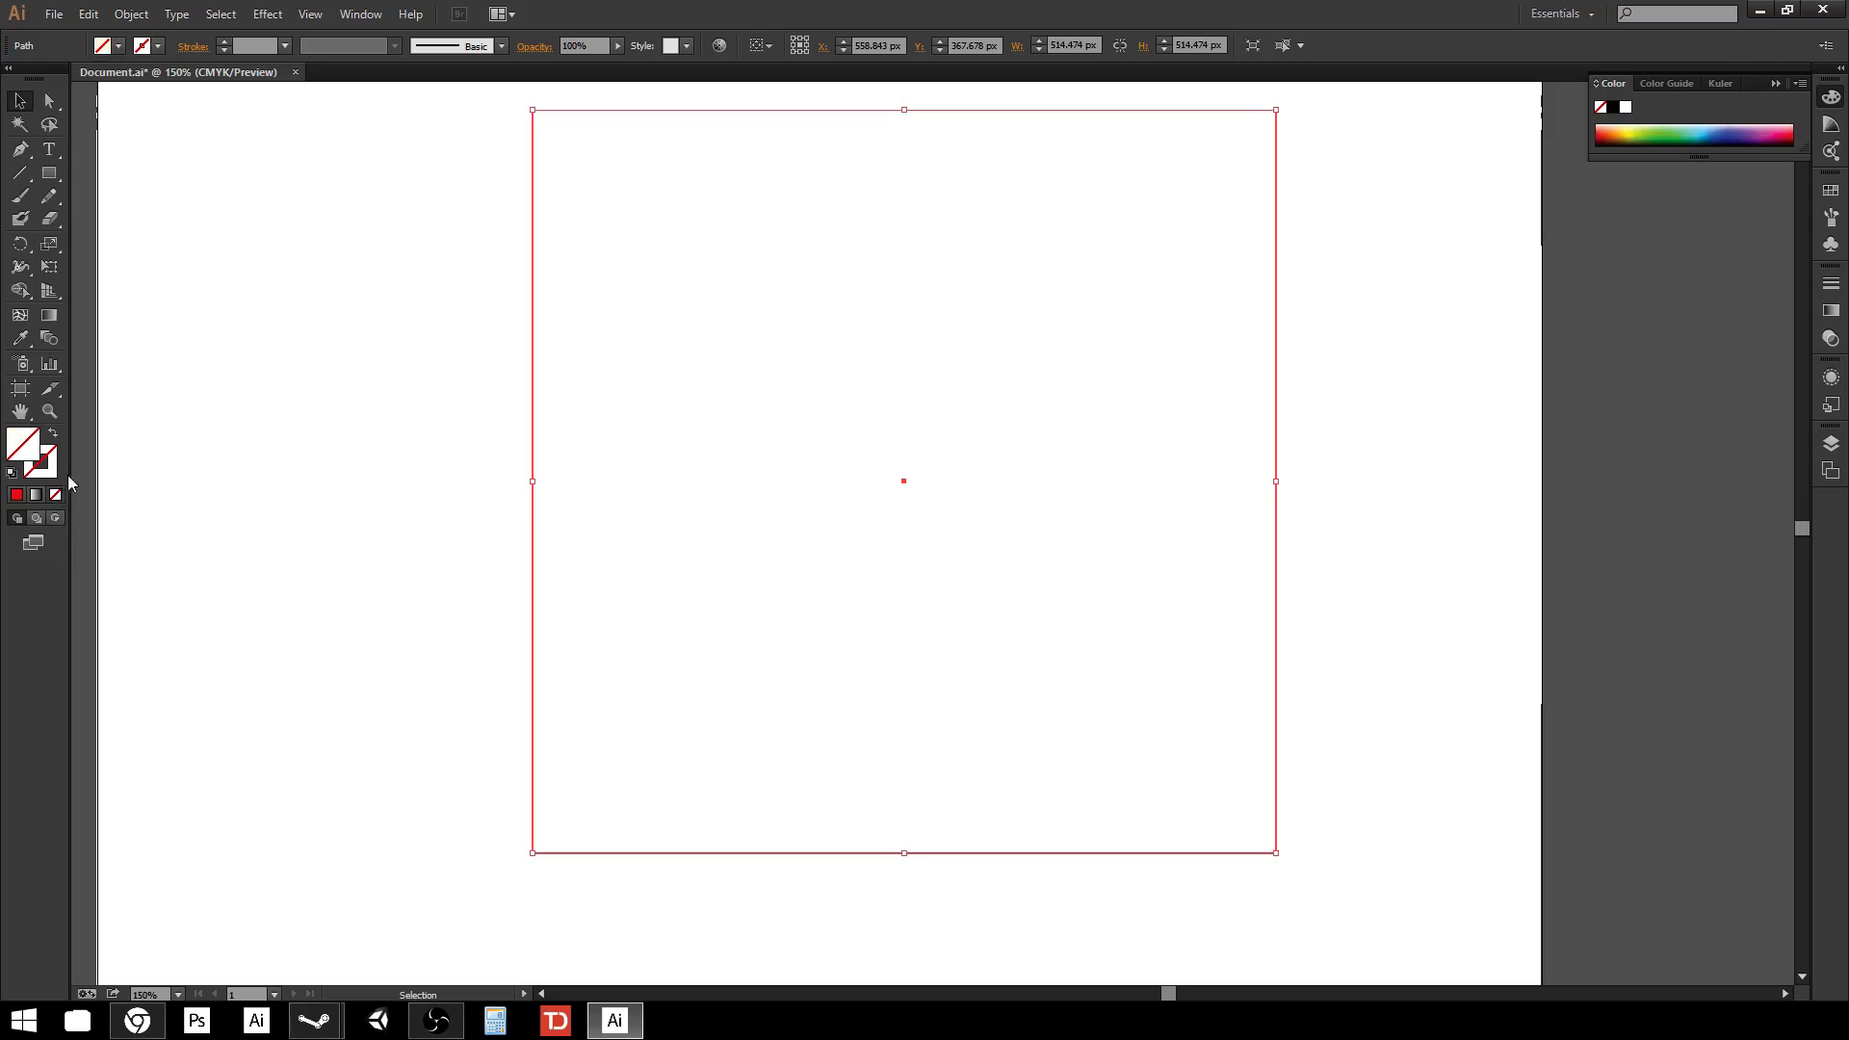
left_click(285, 303)
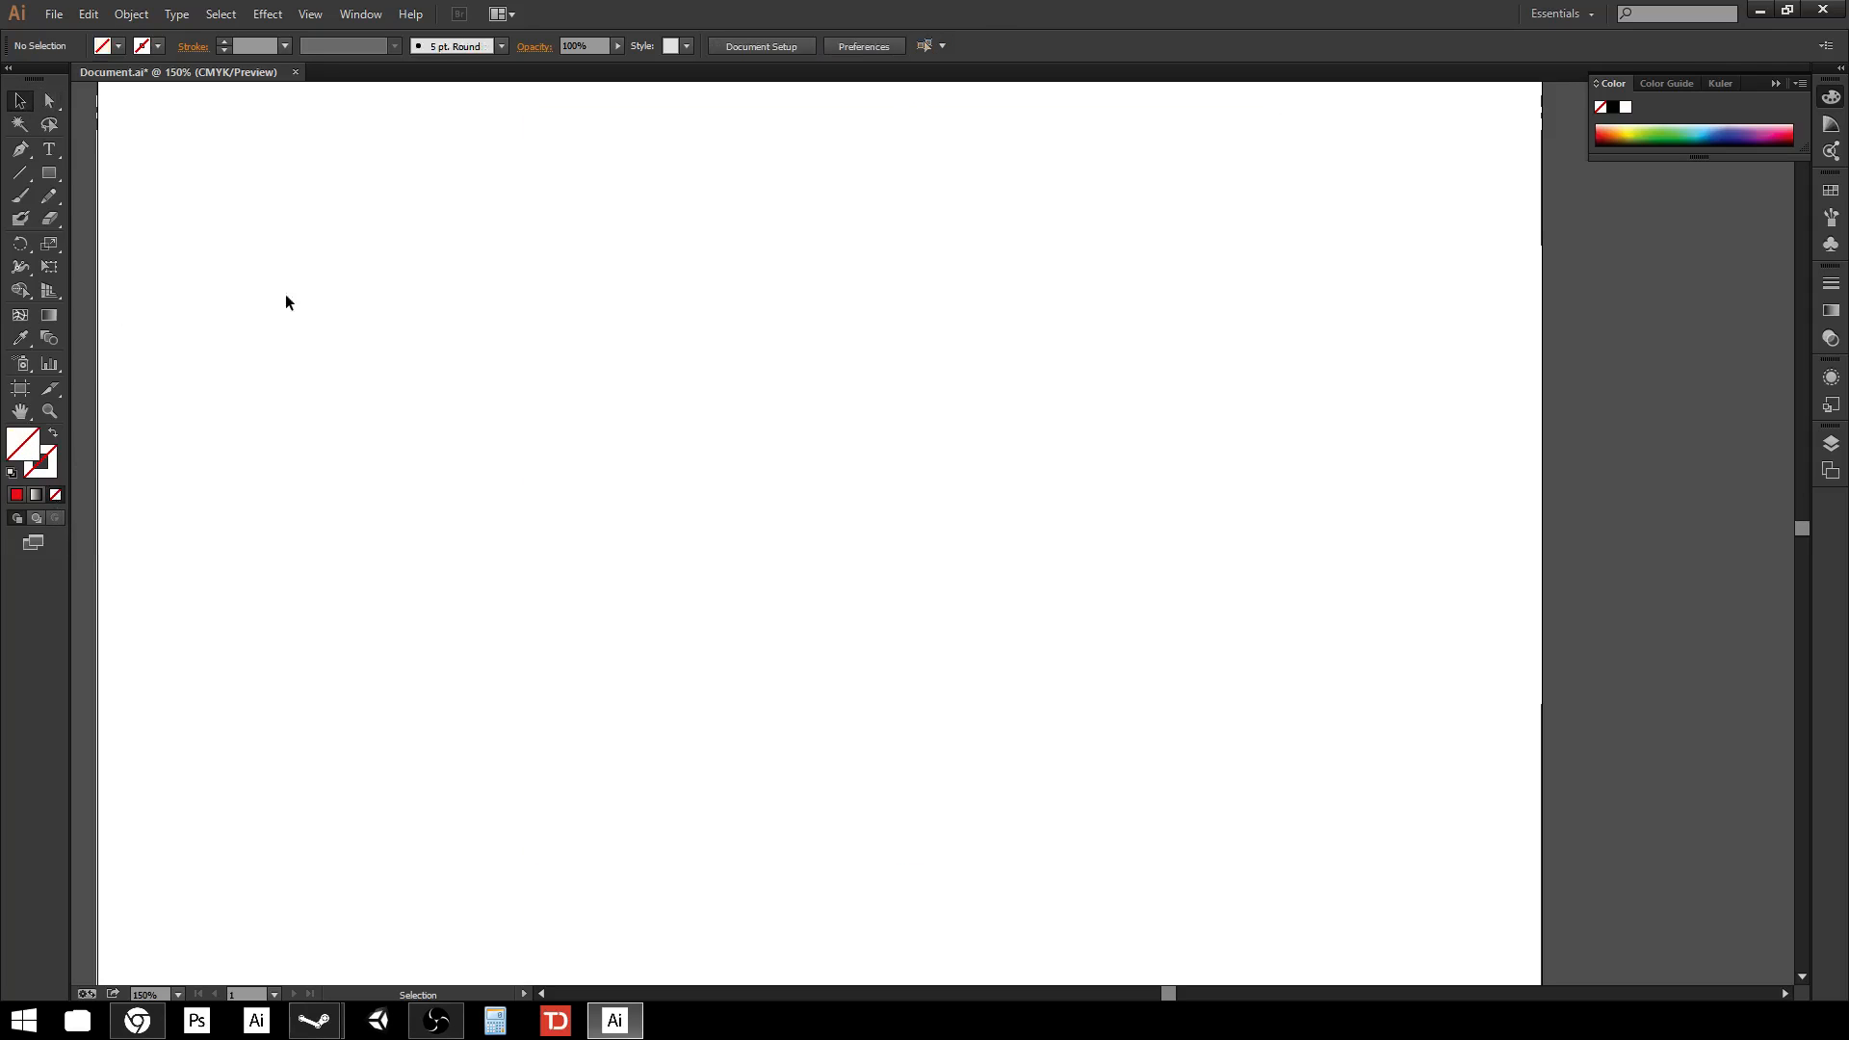
Move the unfilled square slightly left on the artboard.
left_click(531, 334)
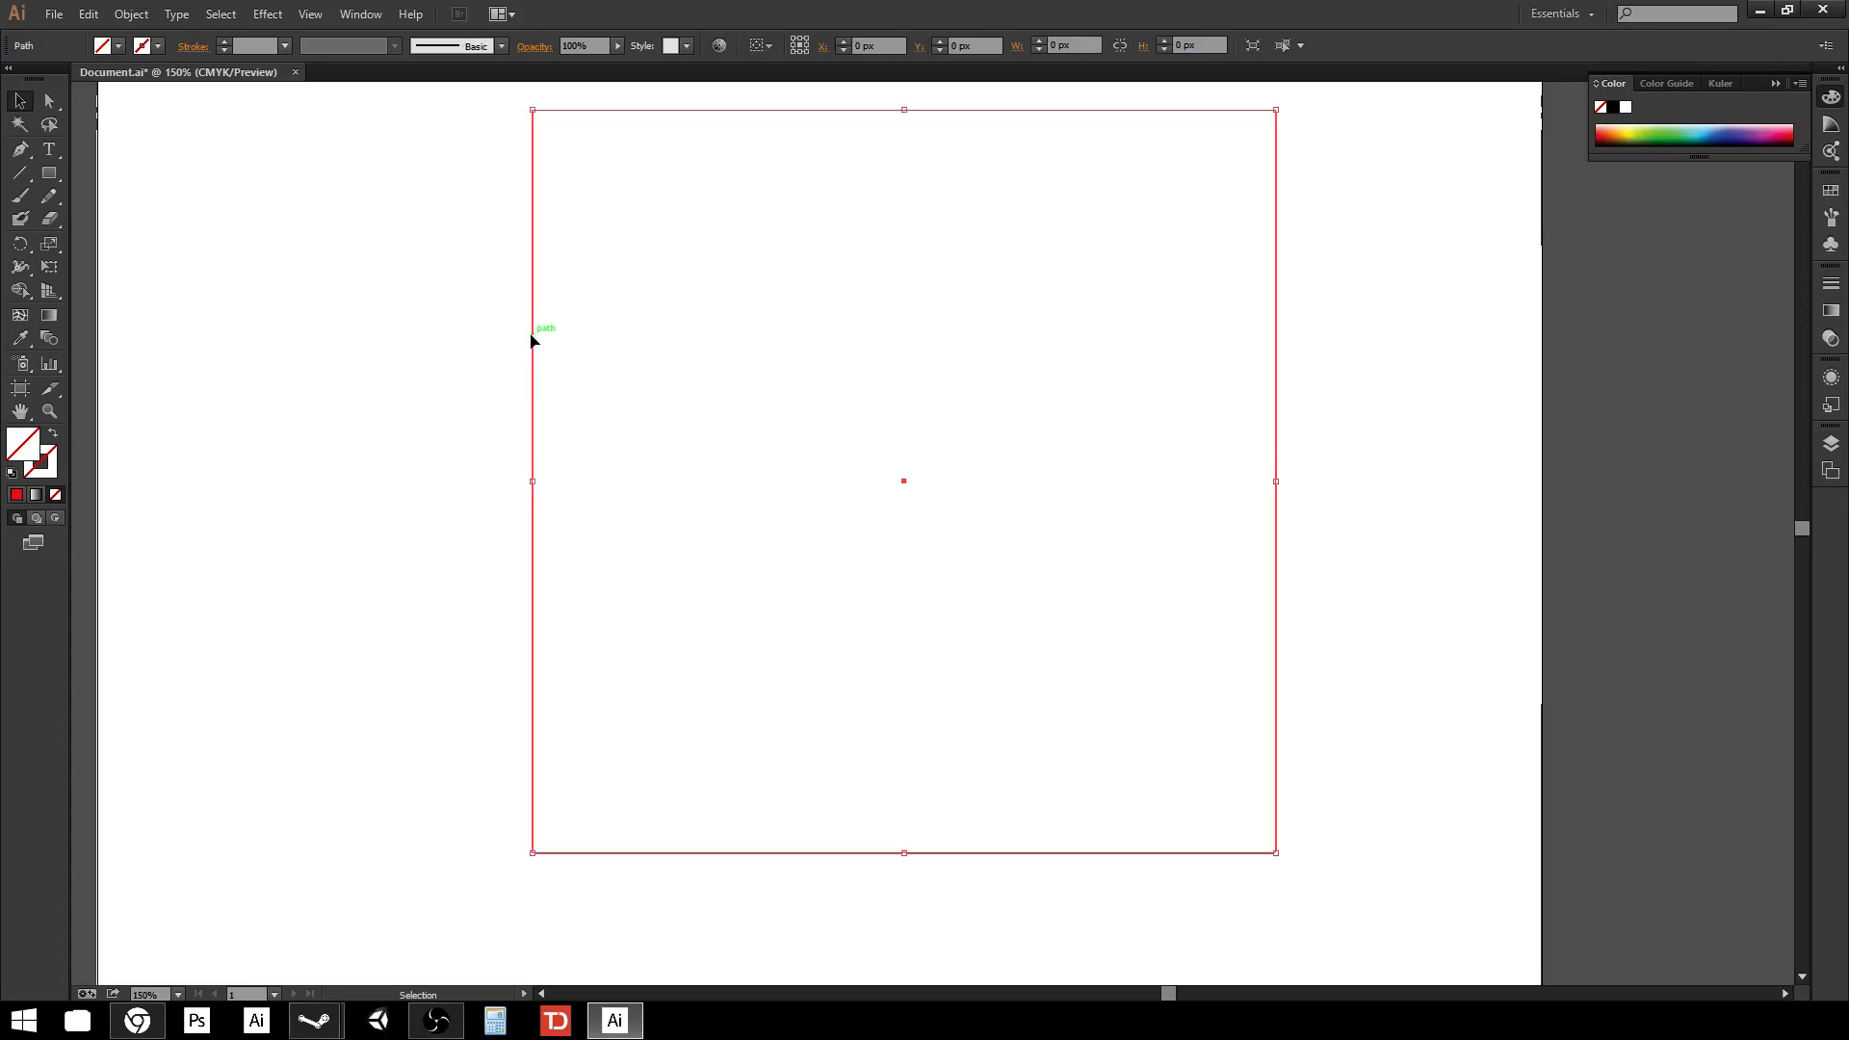
mouse_move(530, 333)
left_mouse_down()
mouse_move(380, 427)
mouse_move(529, 344)
left_mouse_up()
left_click_drag(1275, 329, 1215, 339)
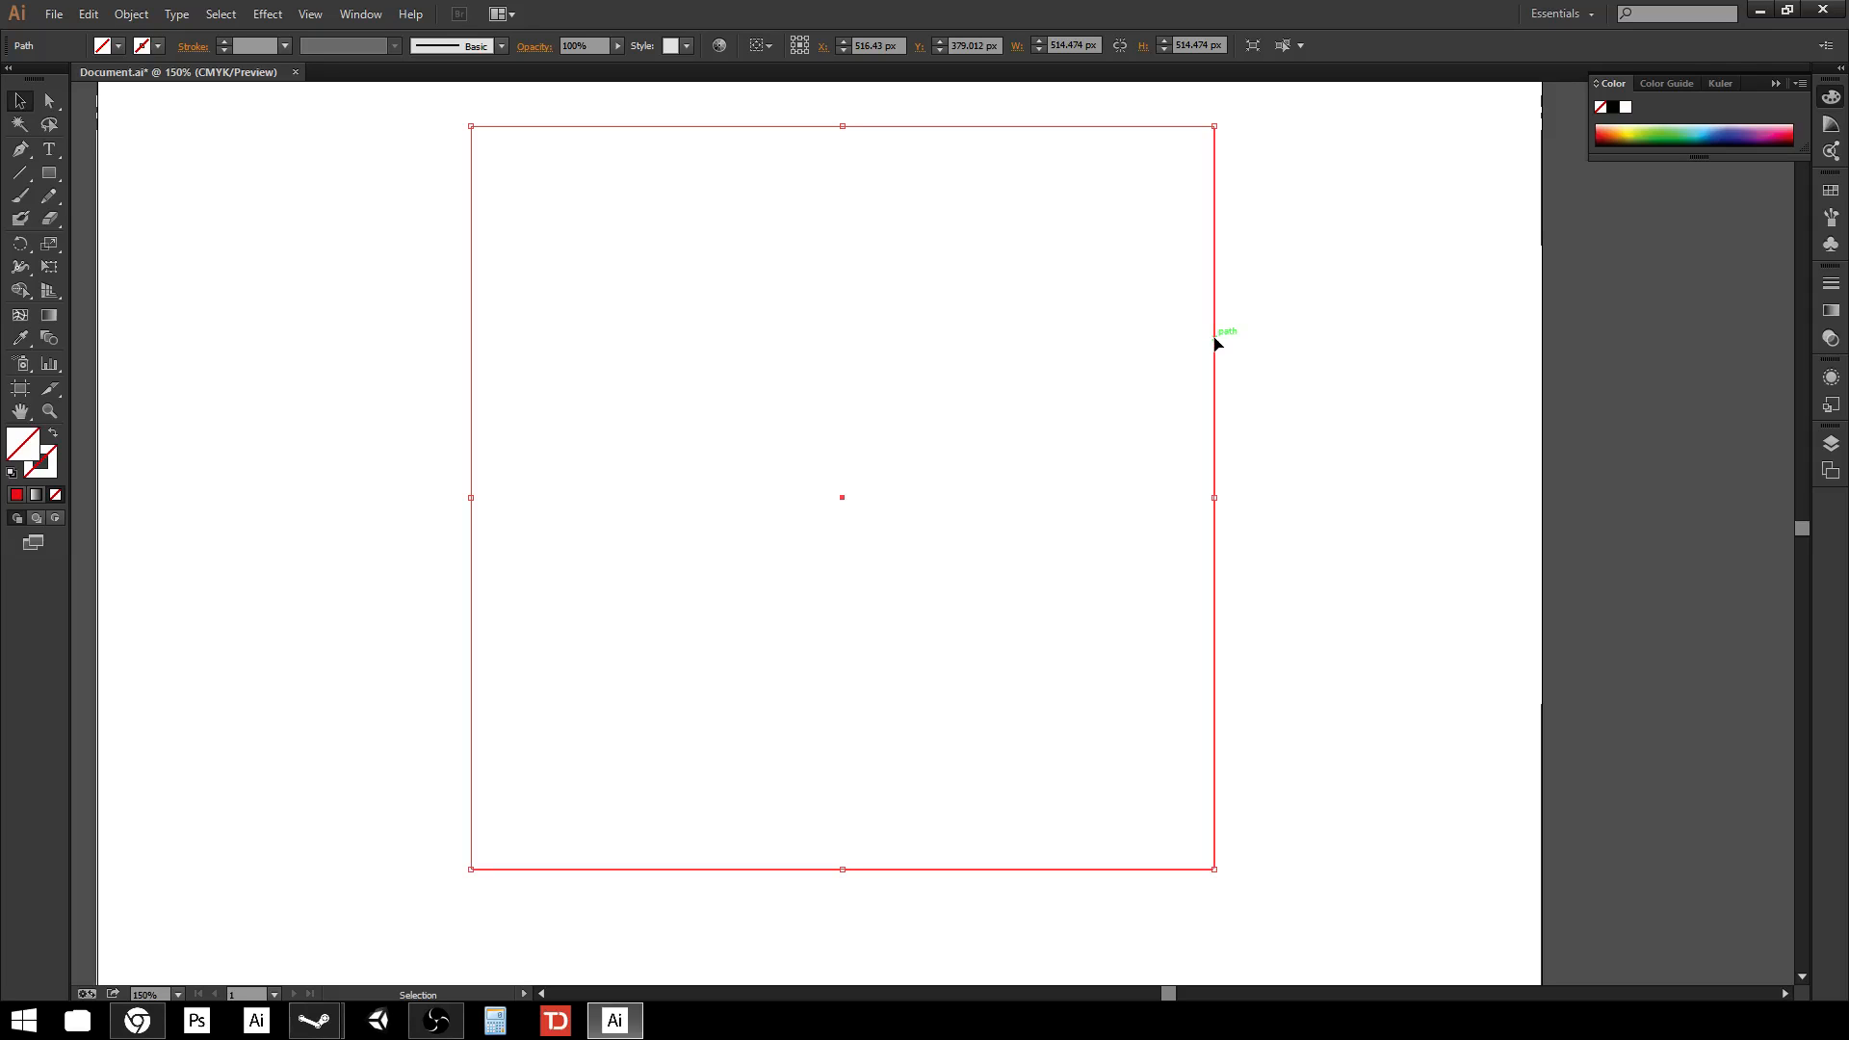
Fill the square with a green picked in the Color Picker.
left_click(16, 495)
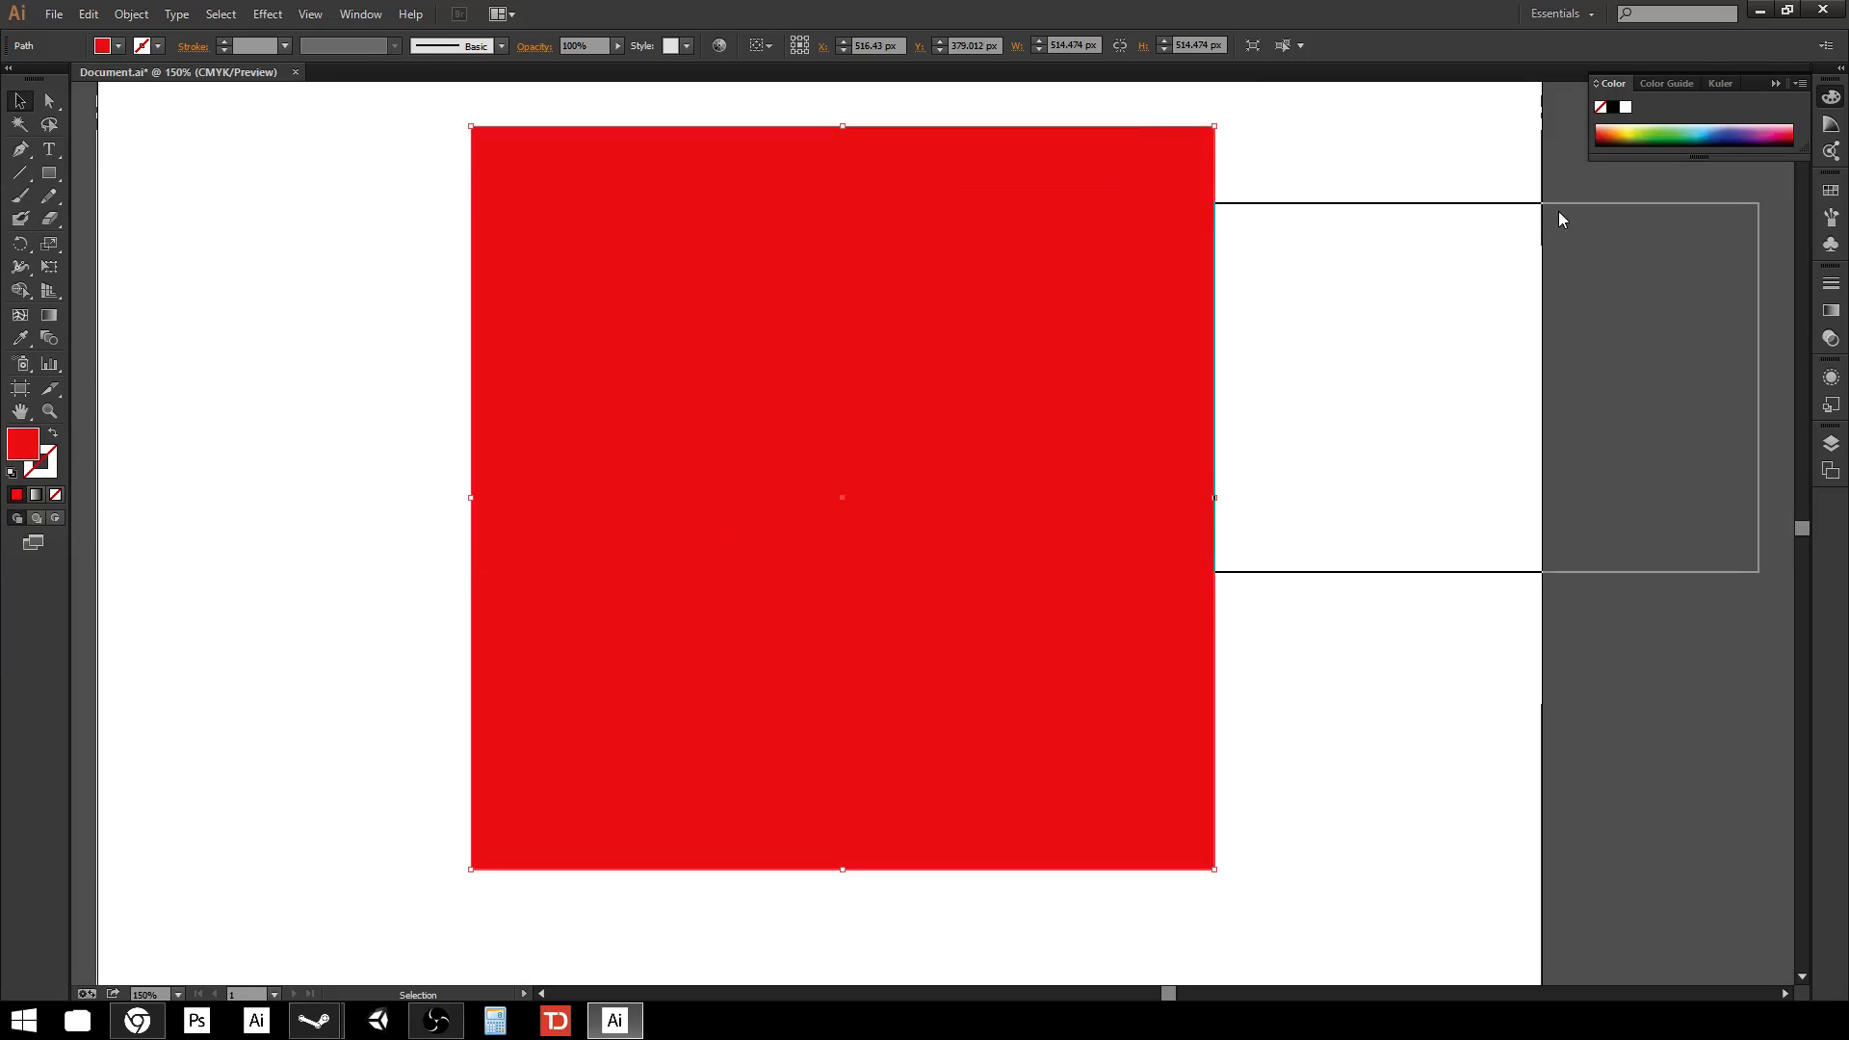
left_click_drag(1455, 416, 1458, 481)
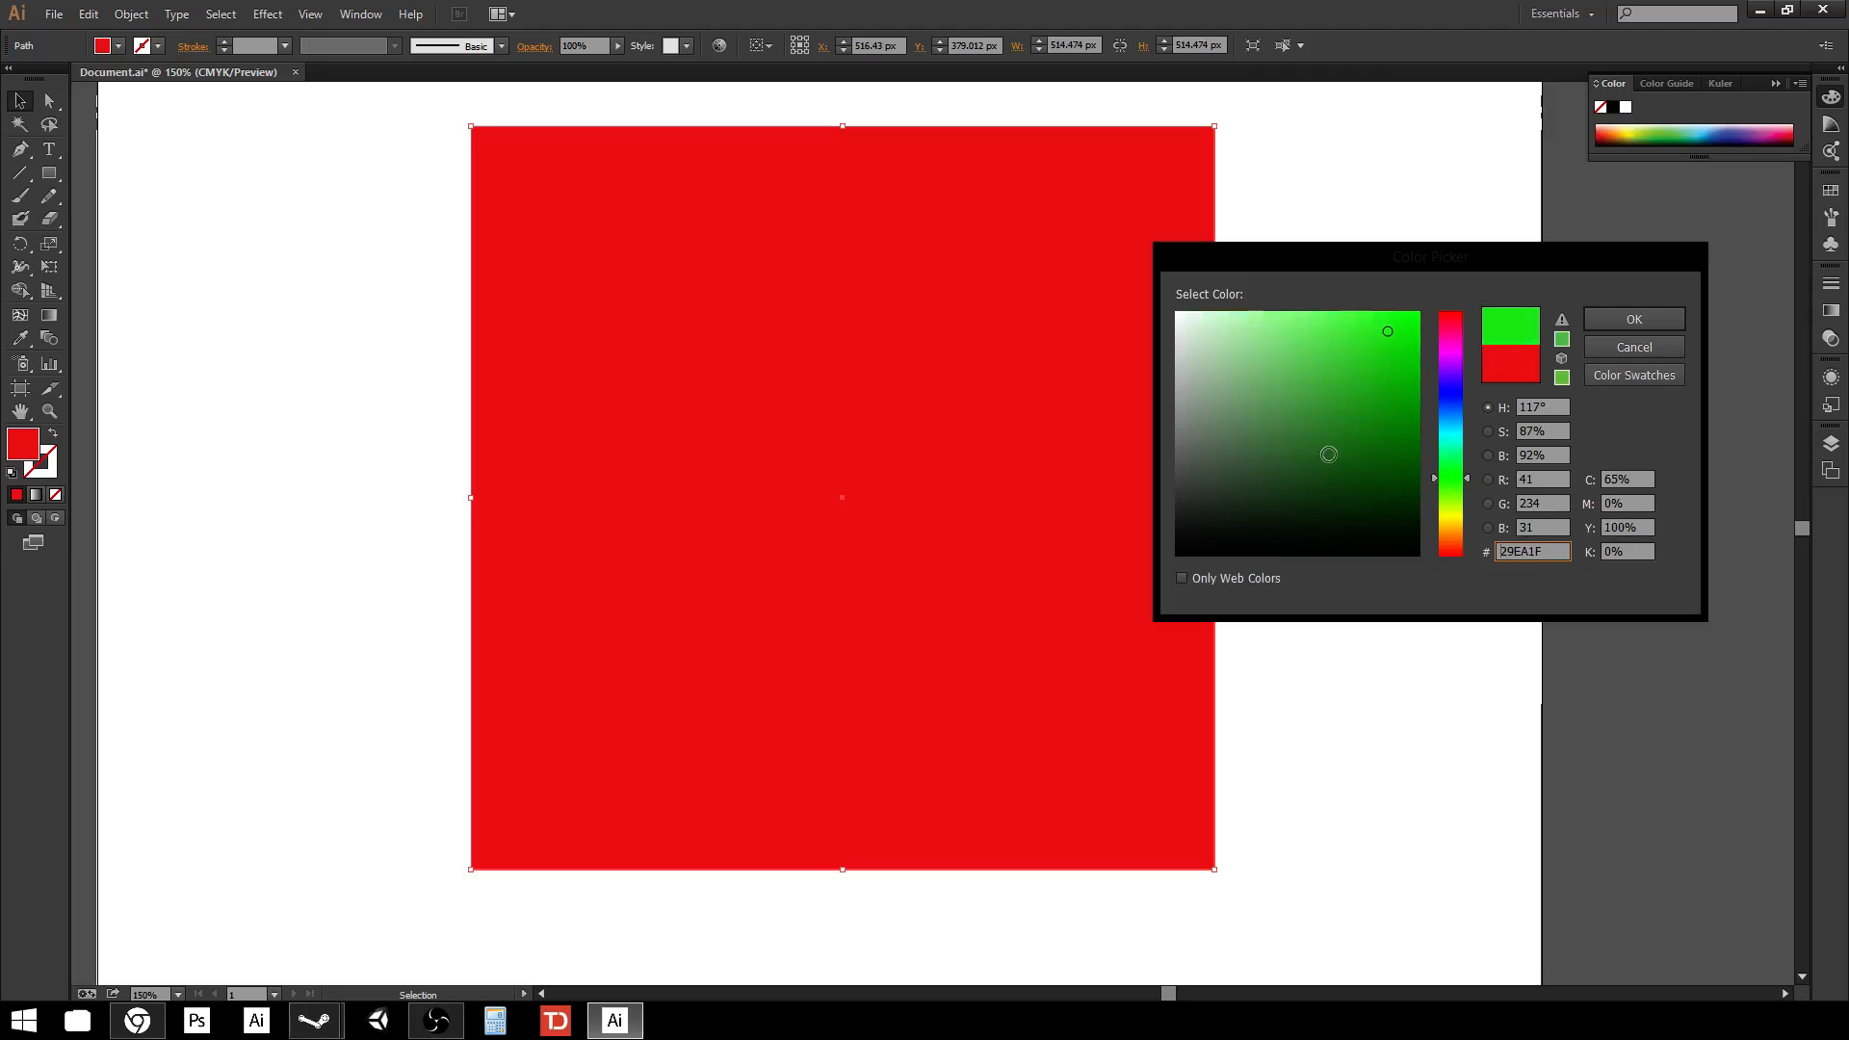
left_click_drag(1329, 455, 1278, 378)
left_click(1674, 320)
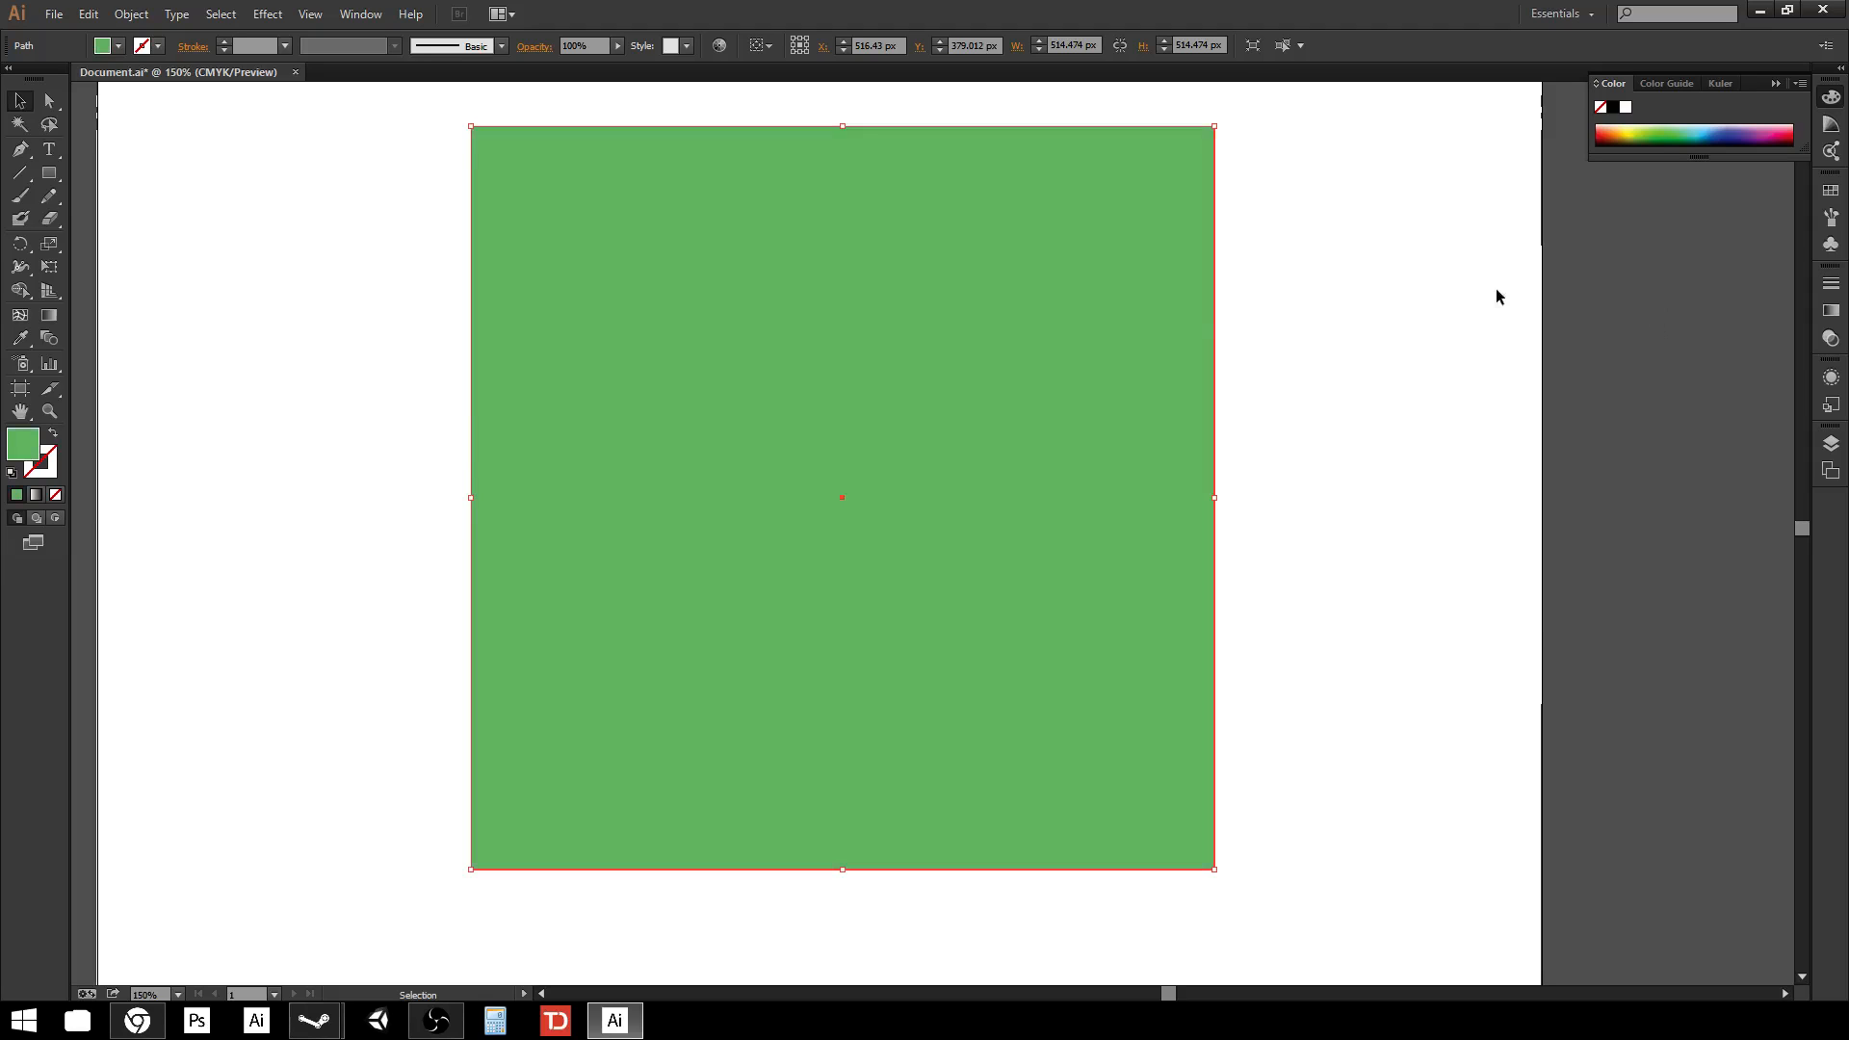
left_click(424, 443)
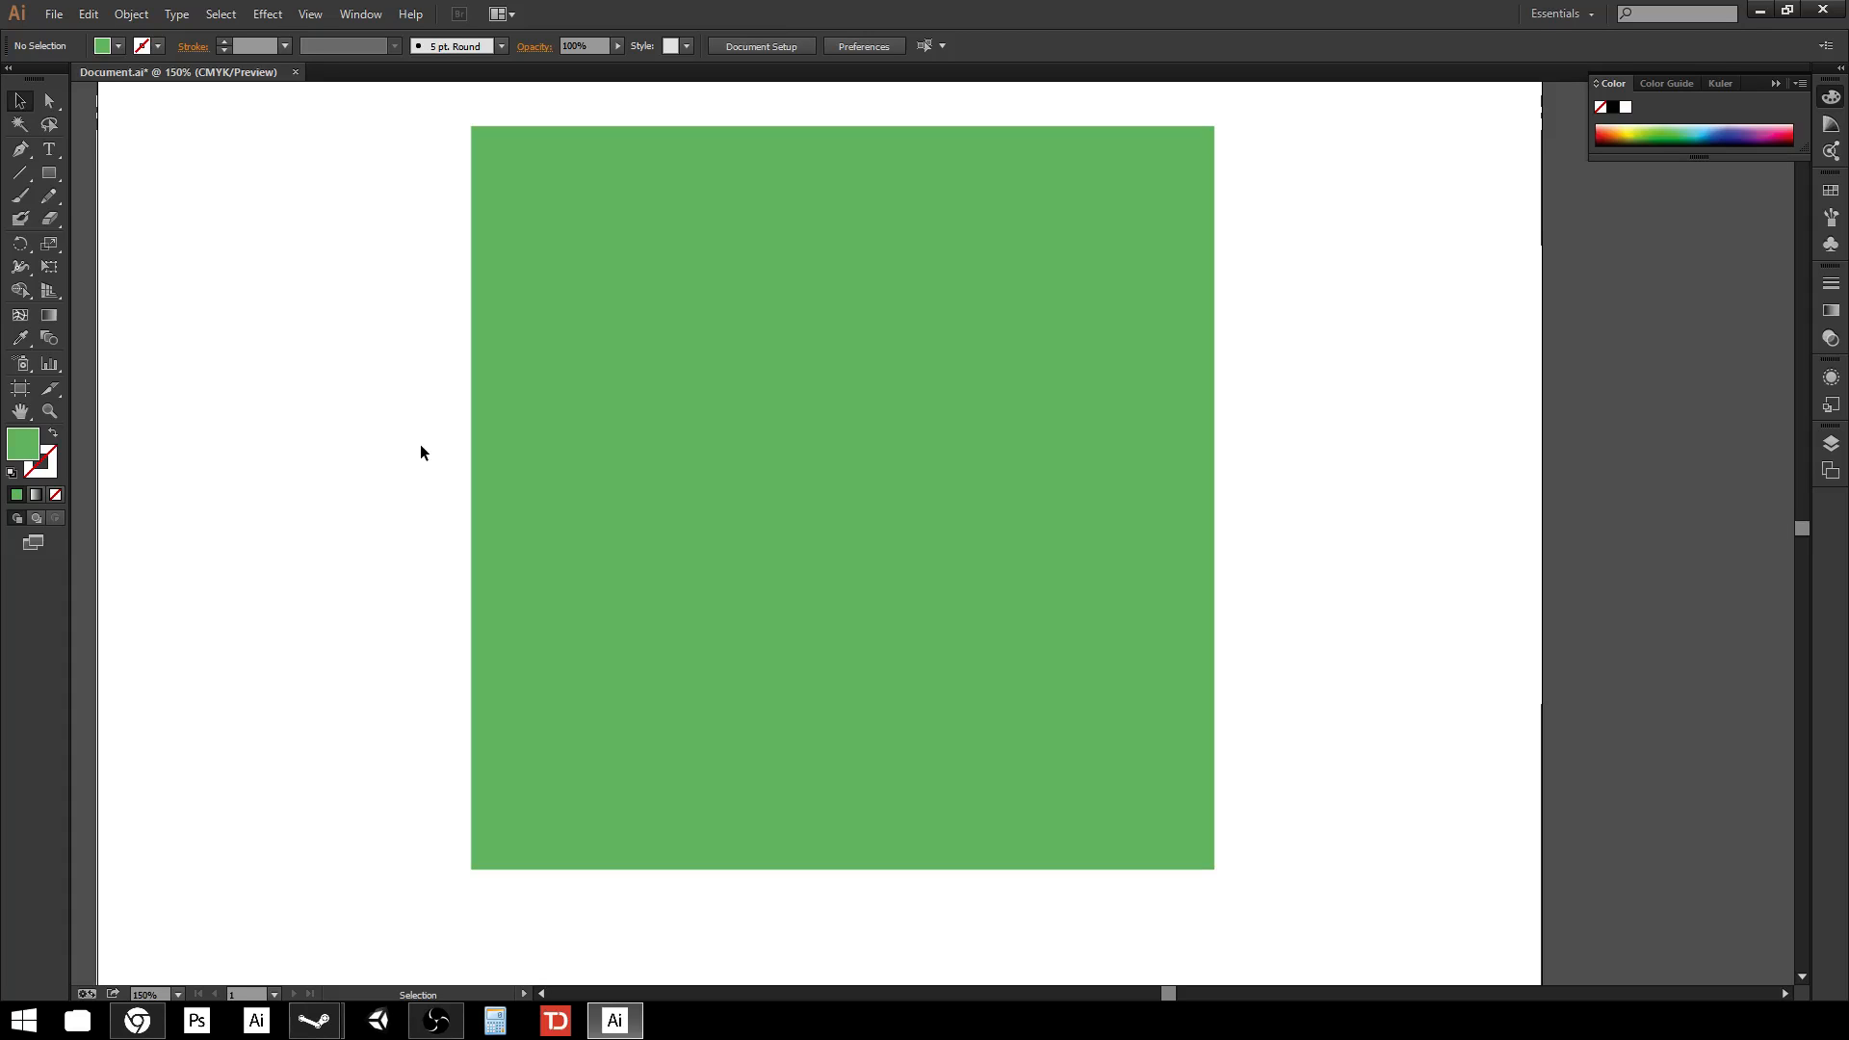
key("ctrl+minus")
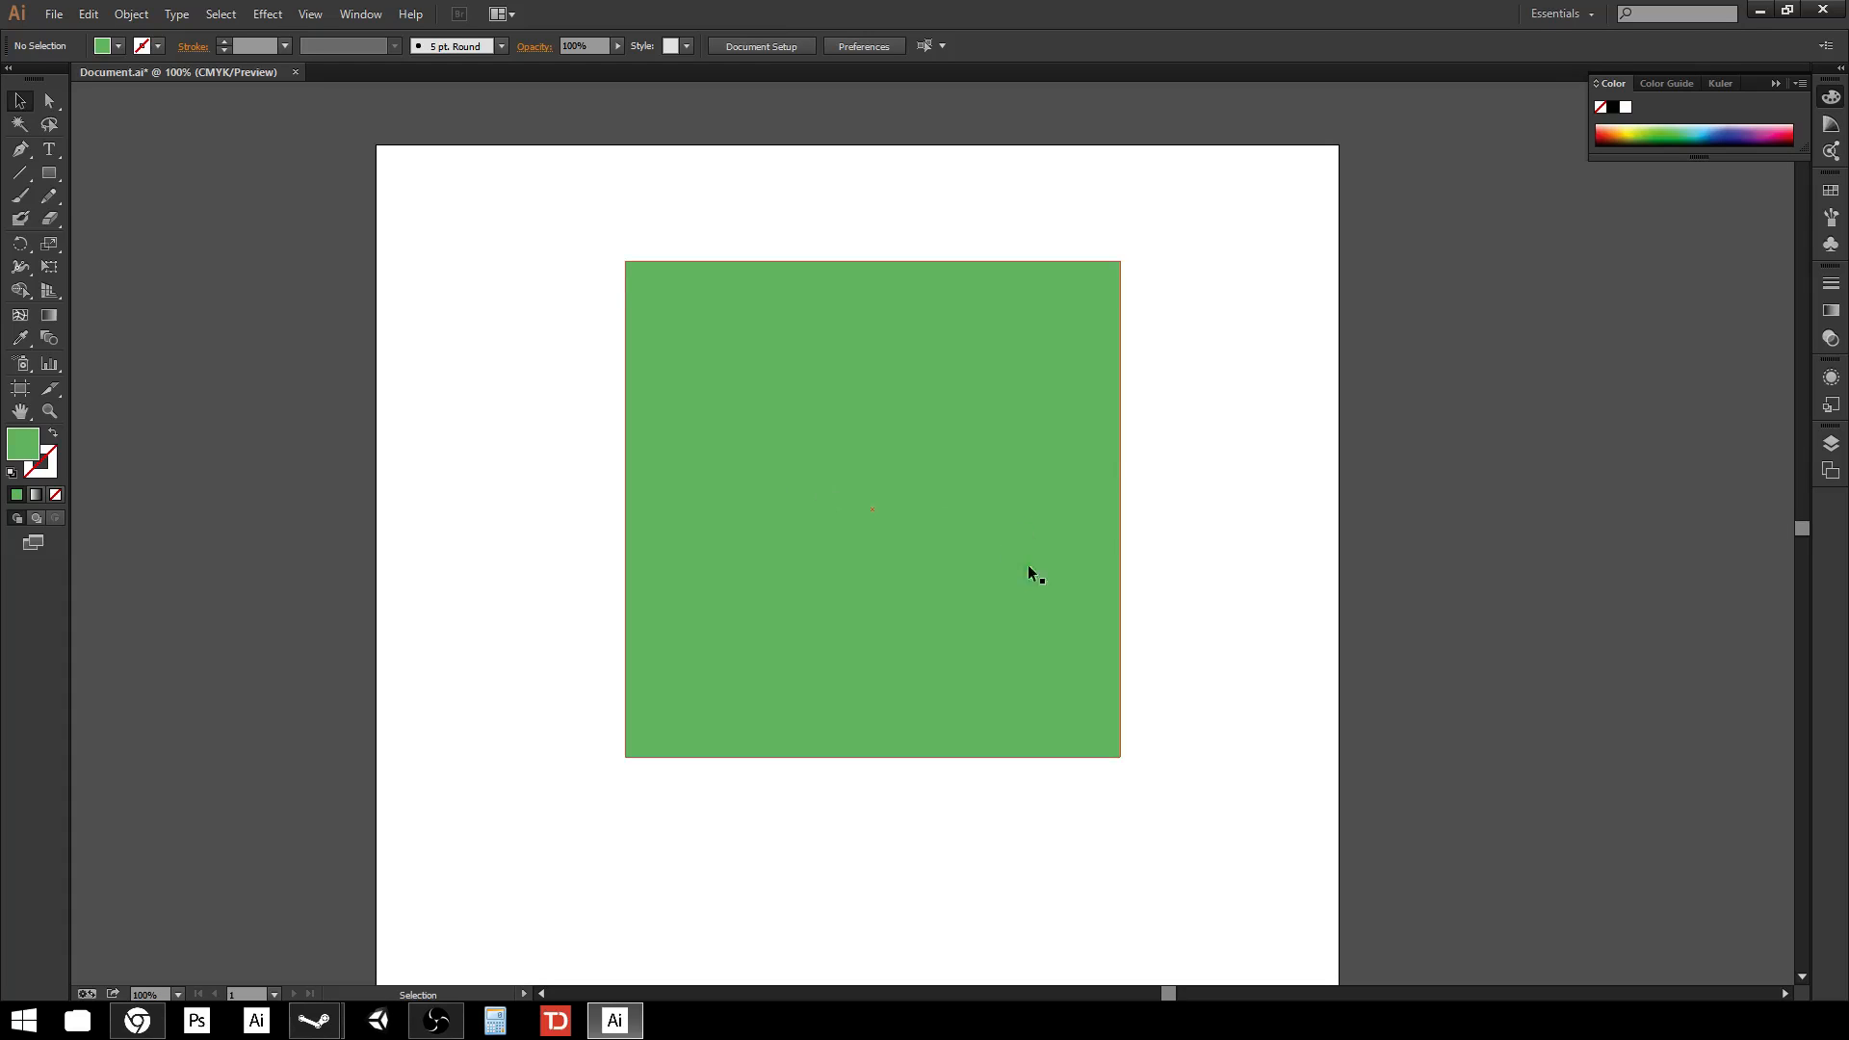
key("space")
left_click_drag(1246, 453, 1131, 537)
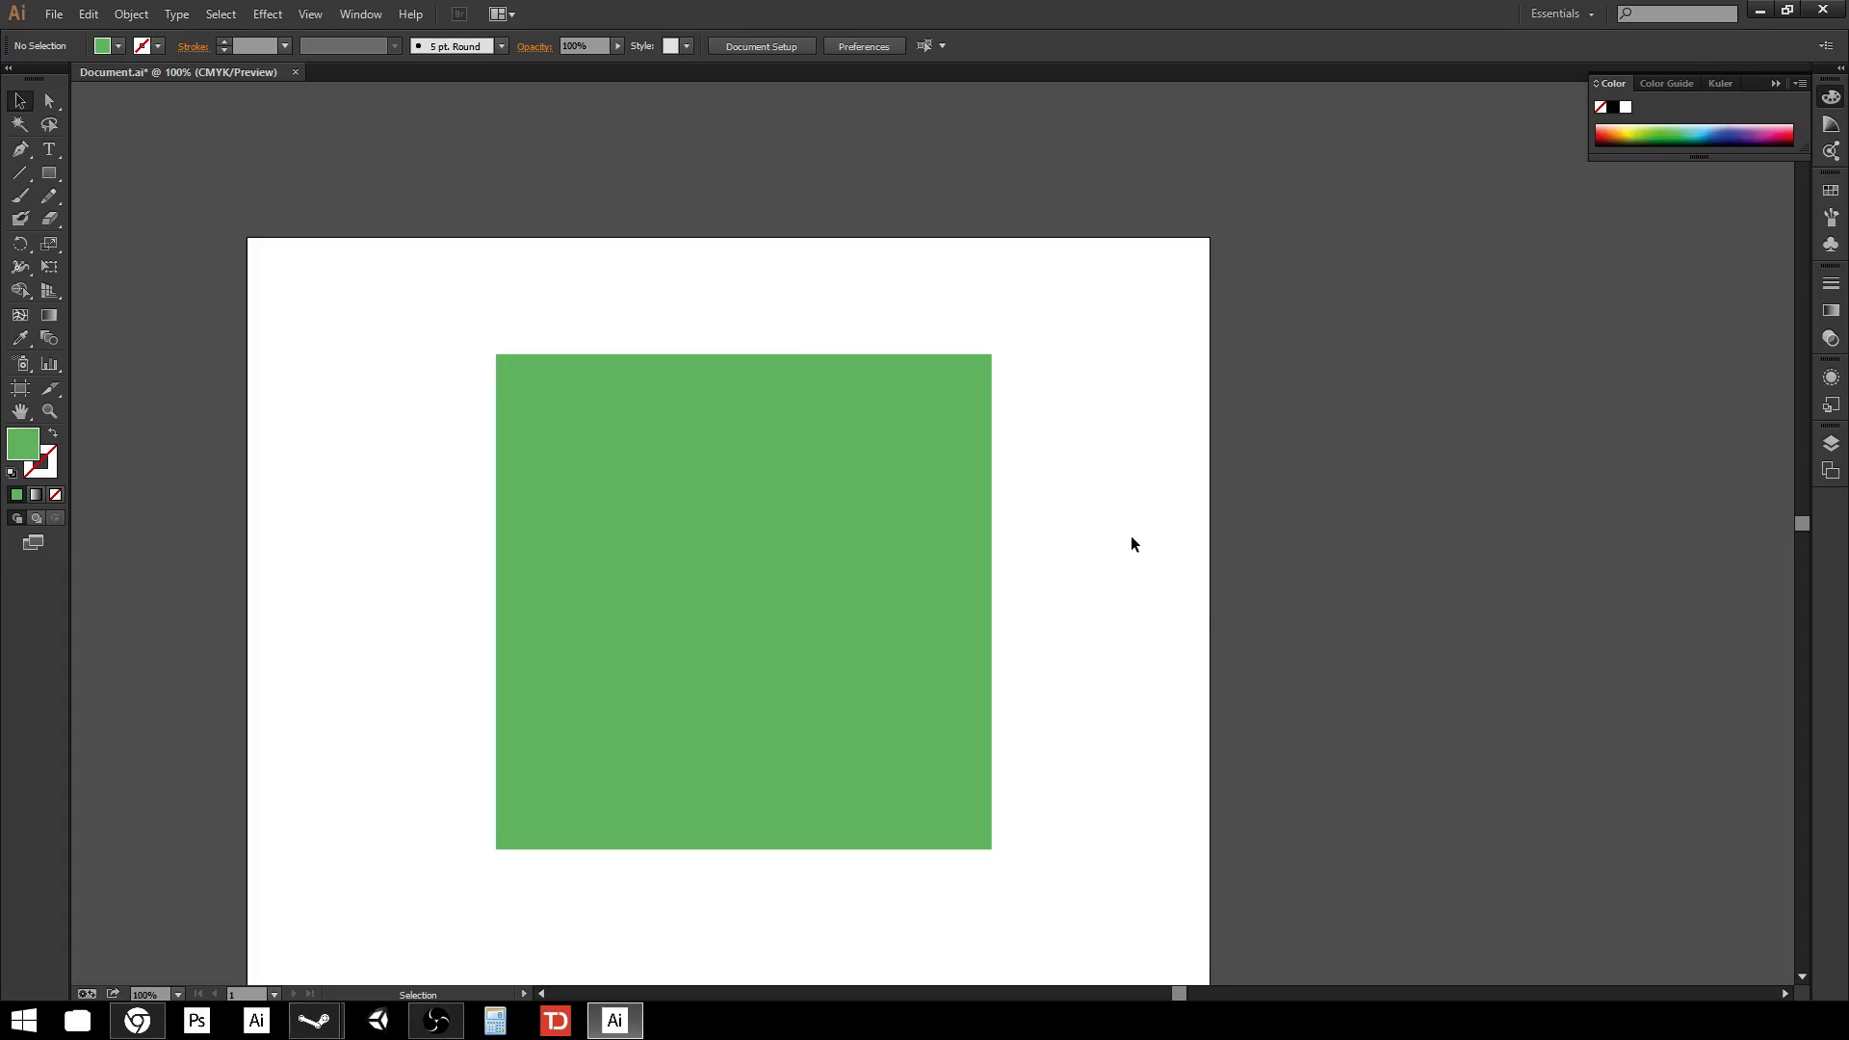
Set the square's fill to None.
left_click(908, 568)
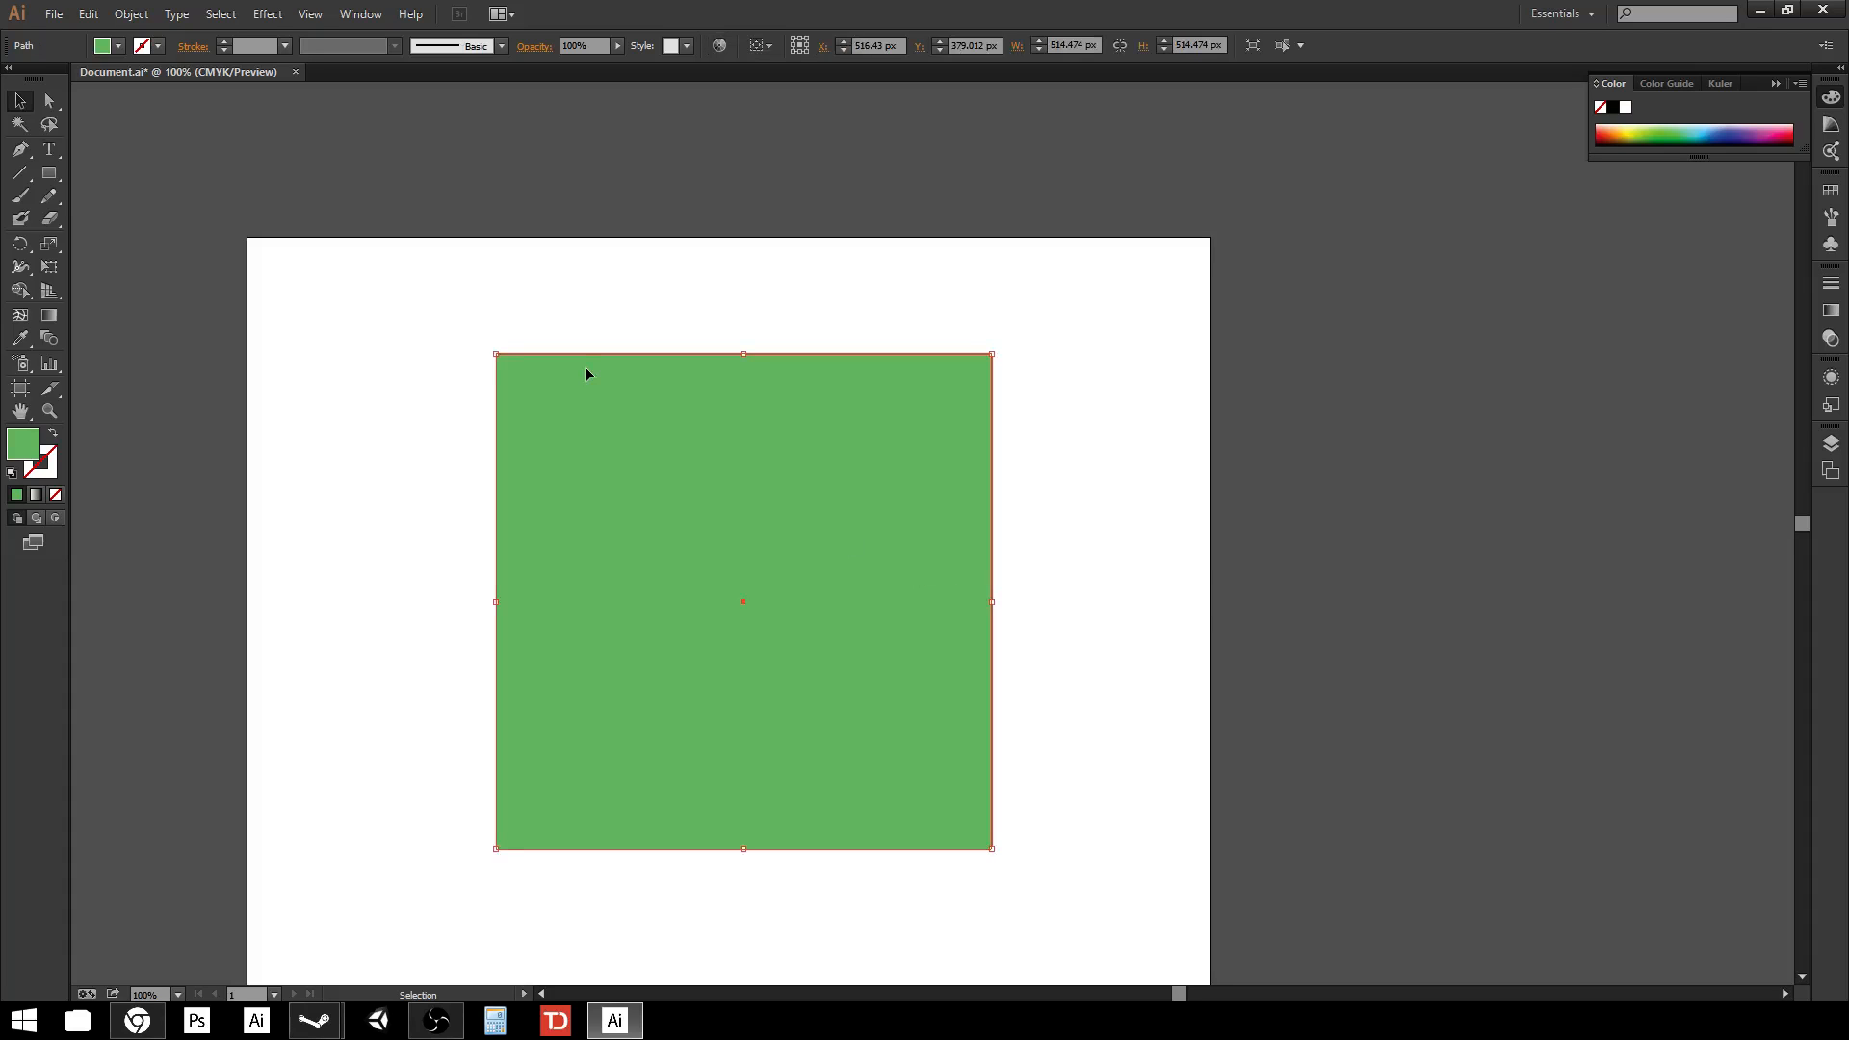
left_click(117, 46)
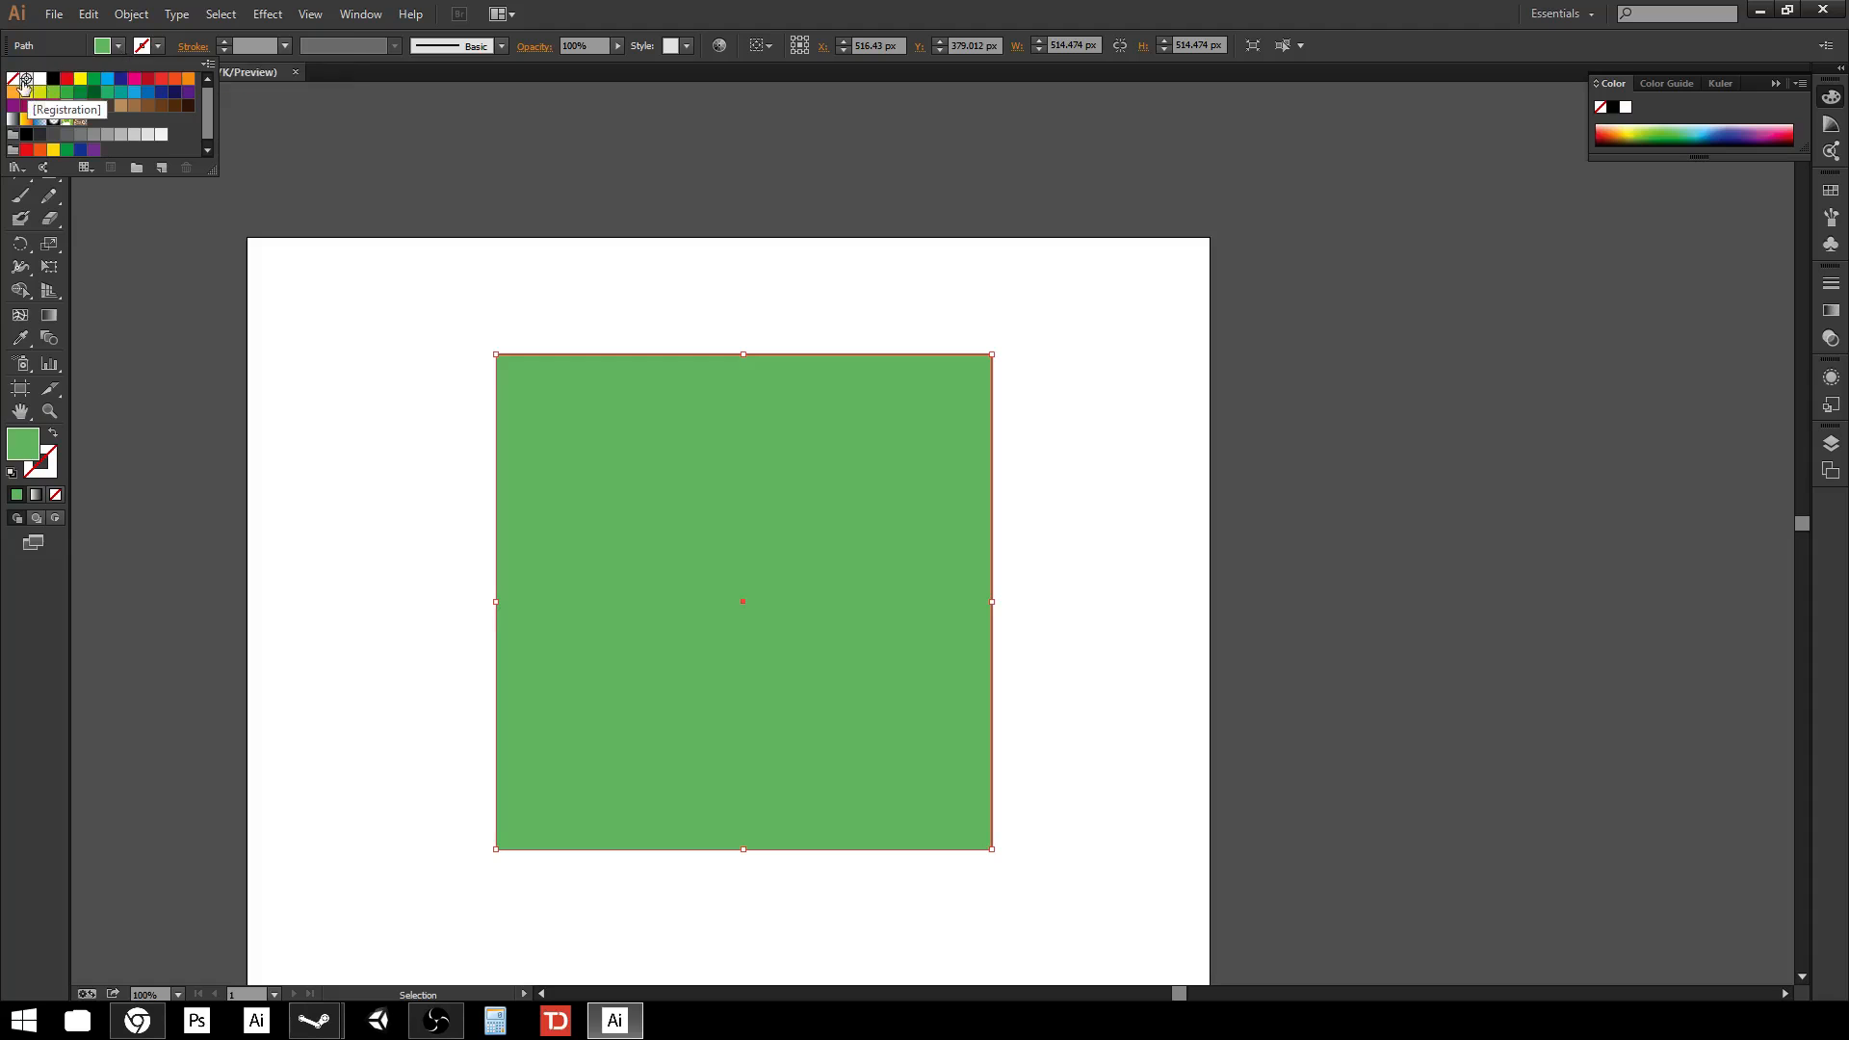
left_click(12, 78)
Set the square's stroke to a dark blue swatch.
left_click(157, 45)
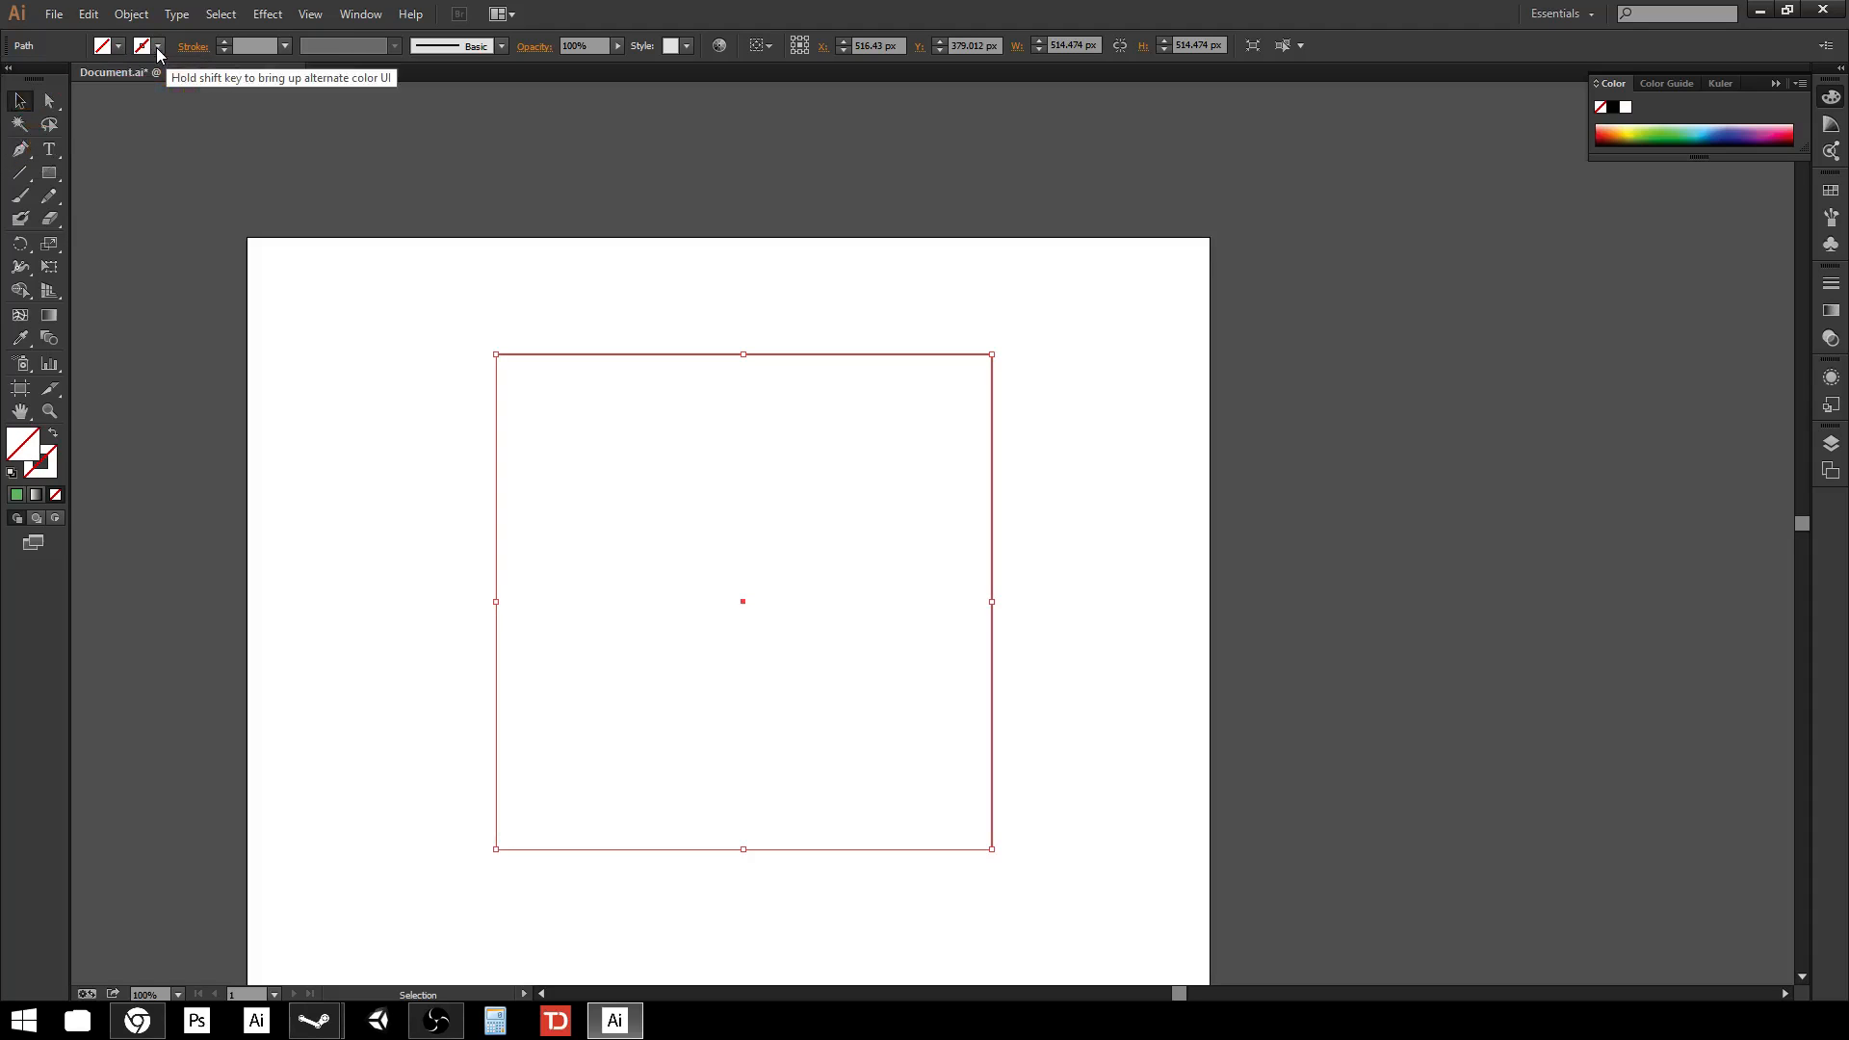
left_click(158, 46)
left_click(119, 79)
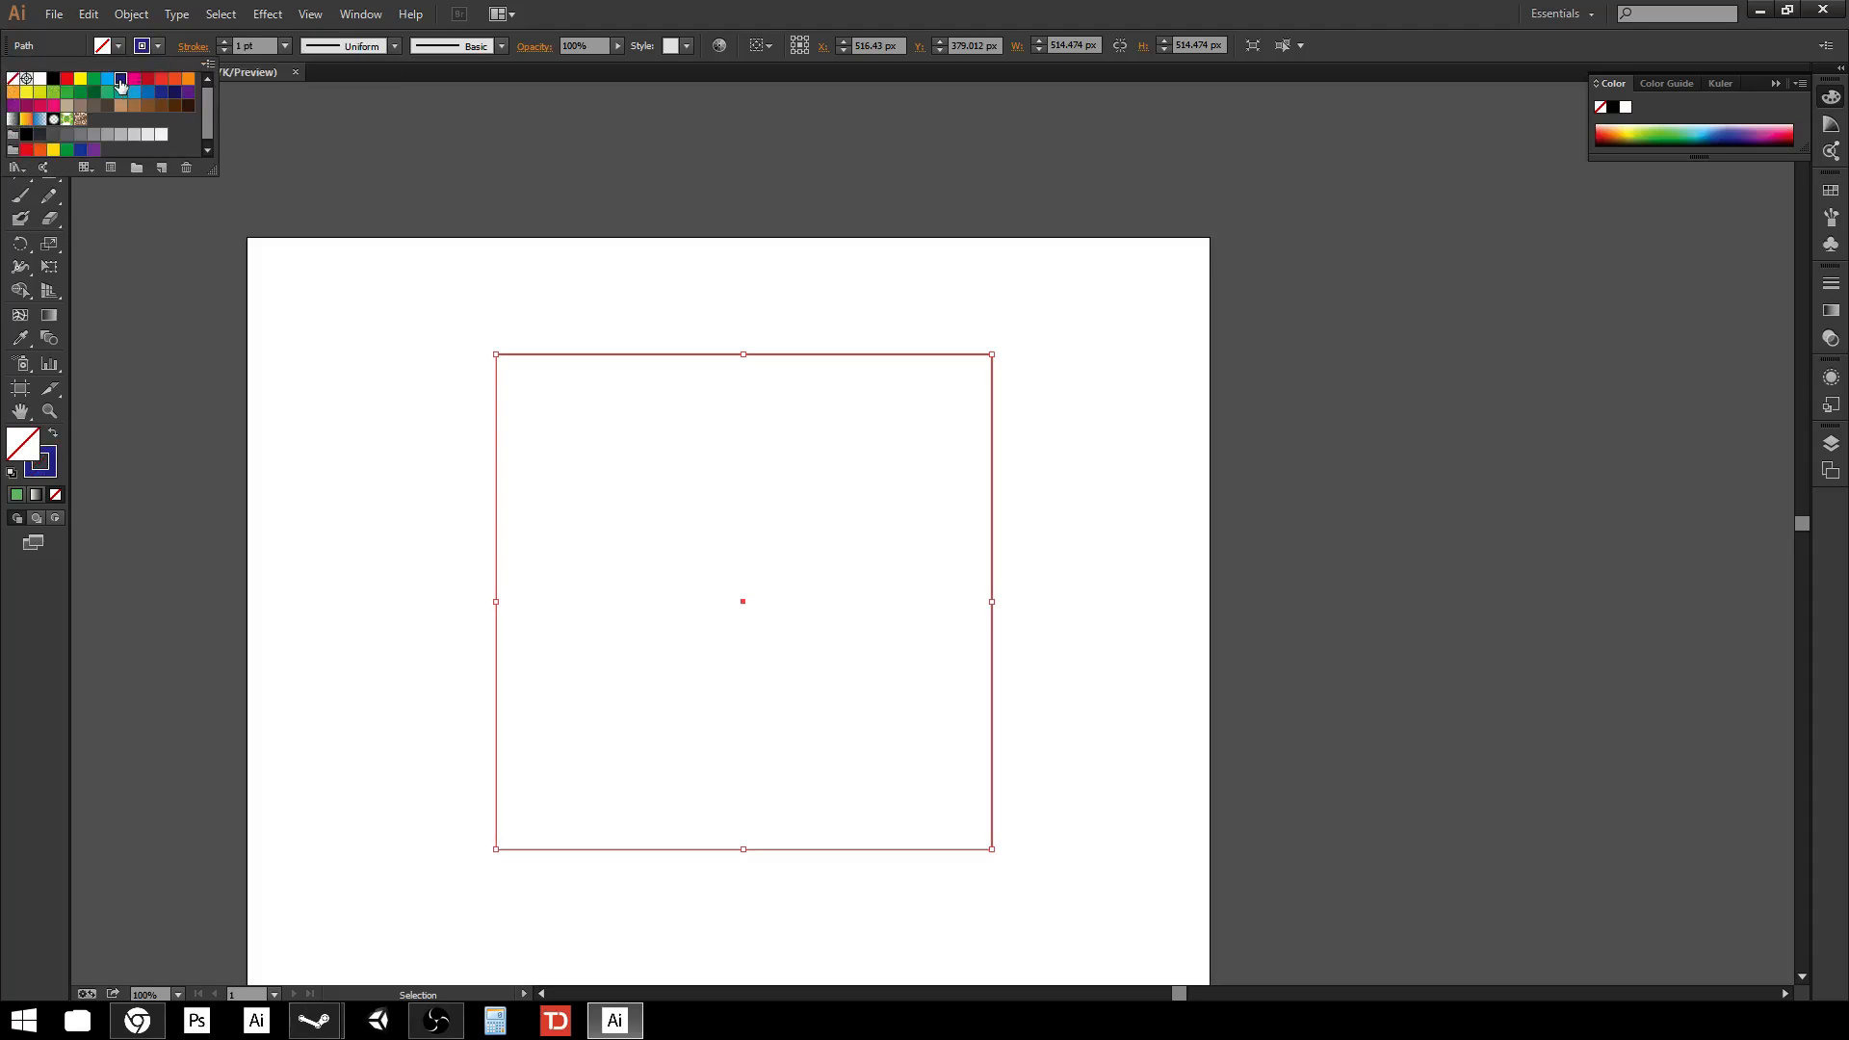
Set the square's stroke weight to 14 pt.
left_click(285, 46)
left_click(285, 46)
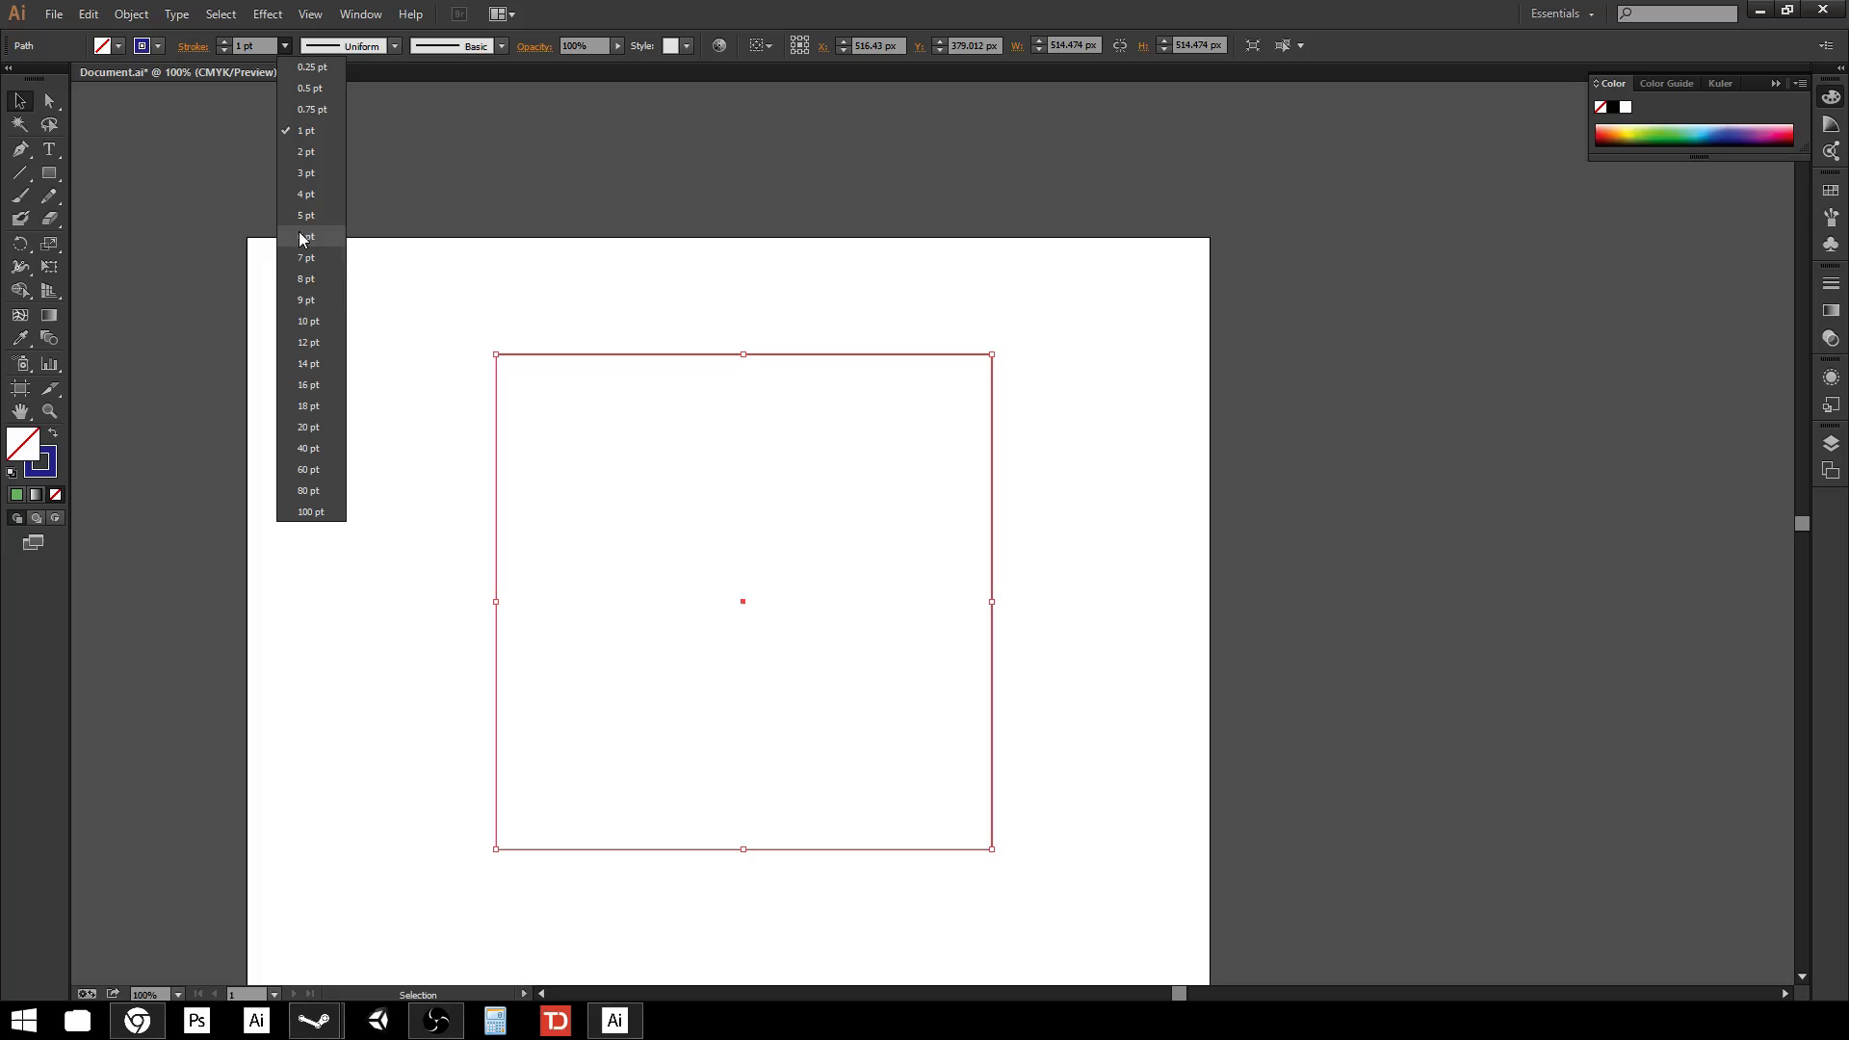
left_click(307, 363)
left_click(956, 753)
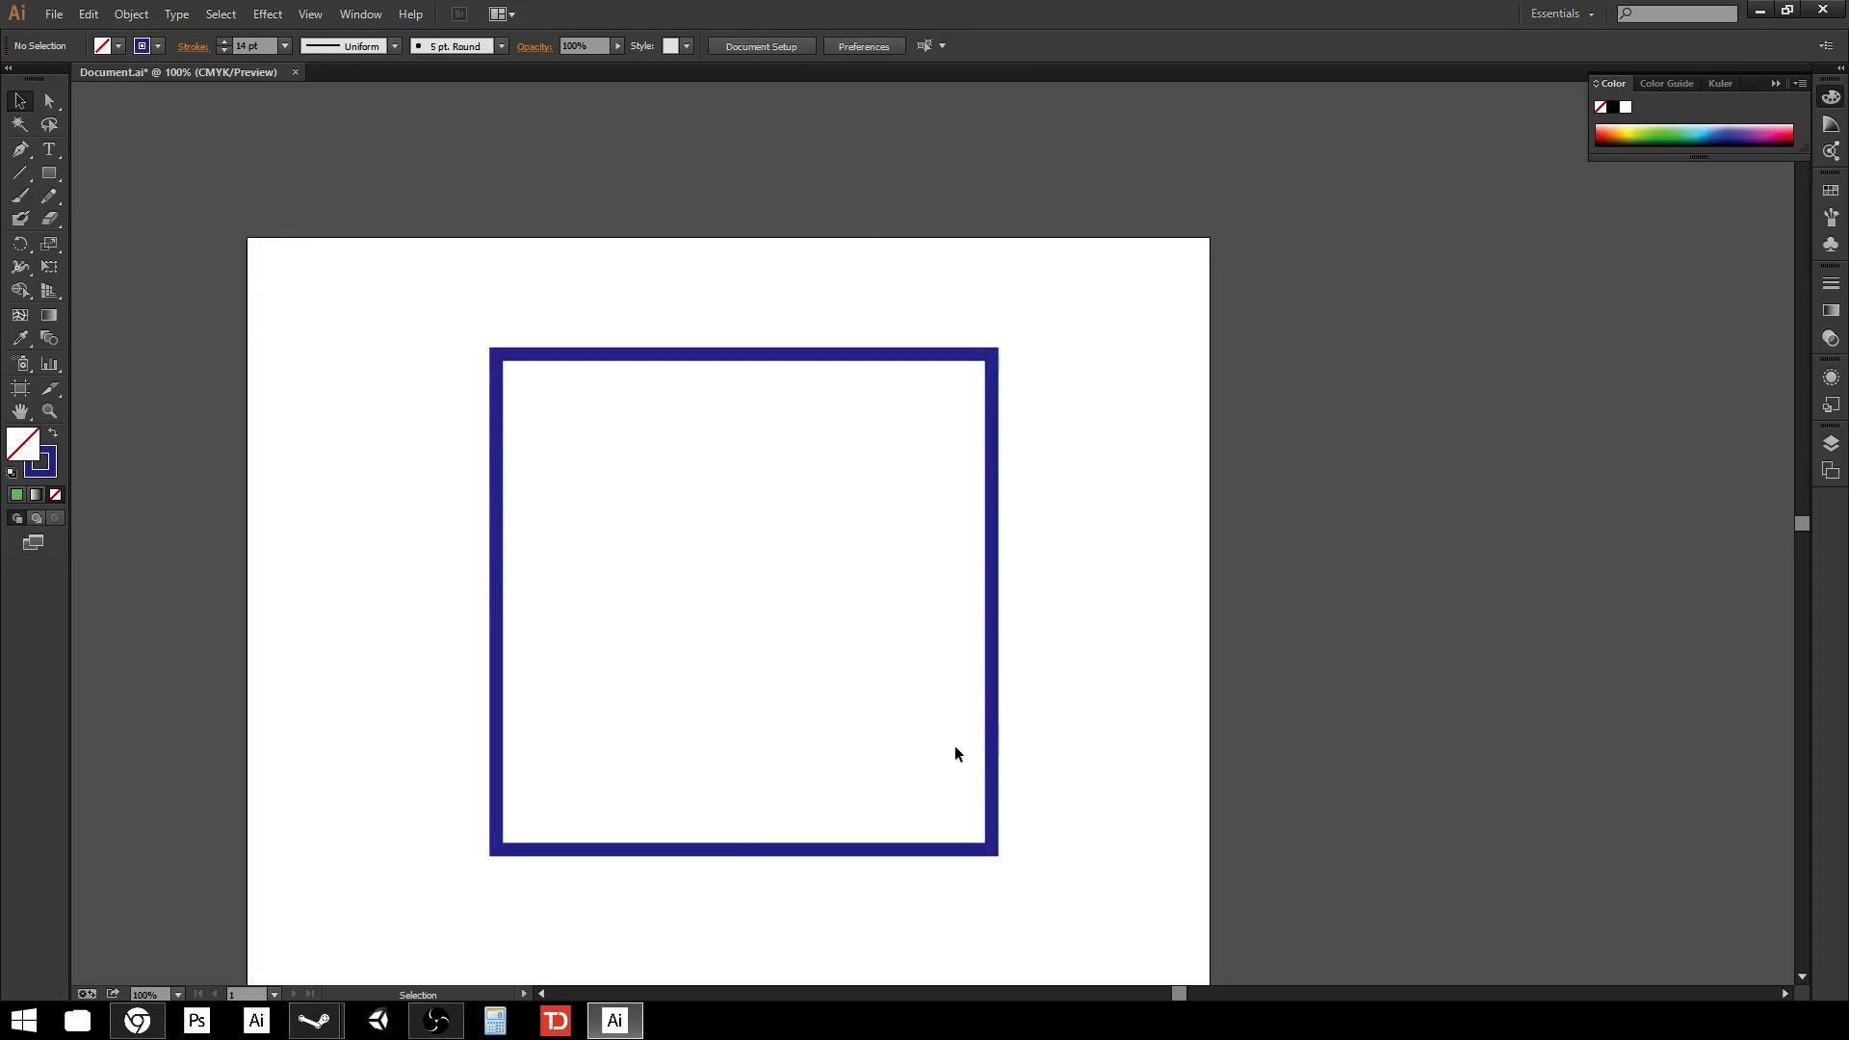
Move the square toward the artboard's upper-left corner.
mouse_move(993, 668)
left_mouse_down()
mouse_move(999, 655)
mouse_move(731, 507)
mouse_move(773, 569)
left_mouse_up()
left_click(1067, 631)
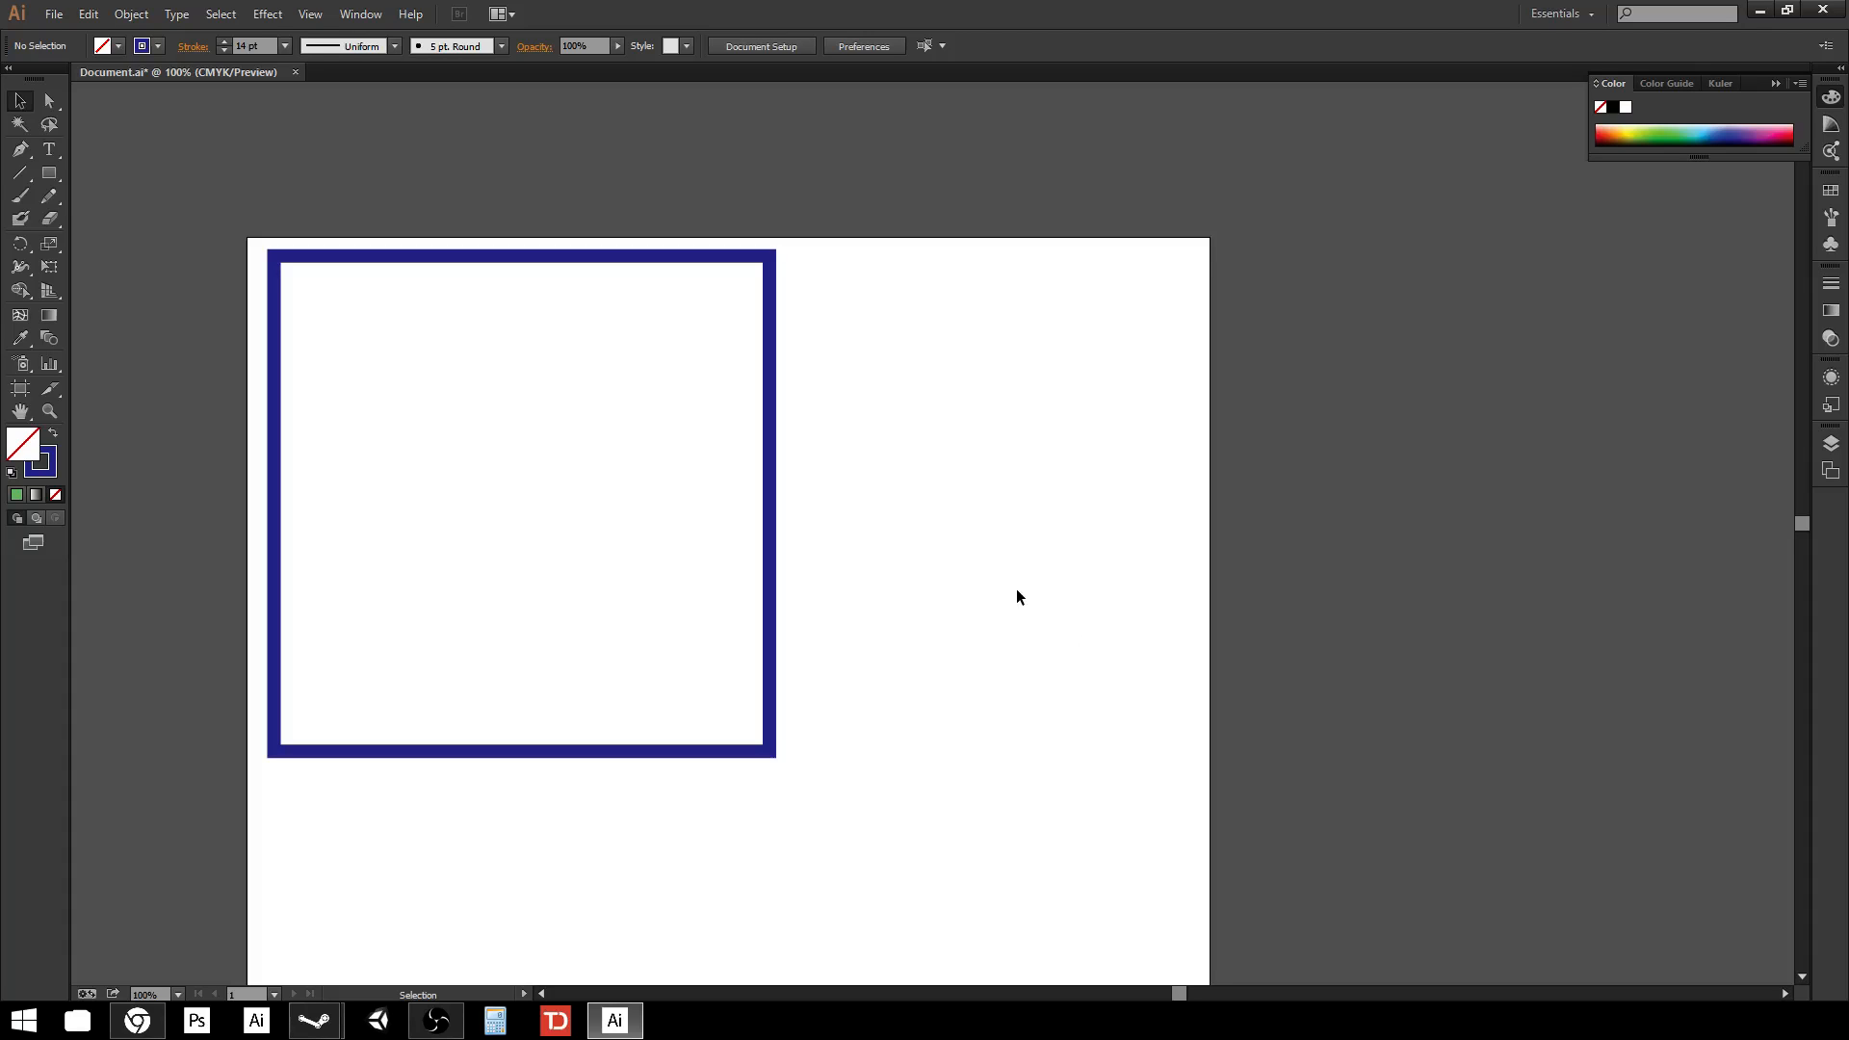
Move the square back to the right, near the artboard's upper-right edge.
left_click_drag(826, 803, 1027, 870)
left_click(771, 516)
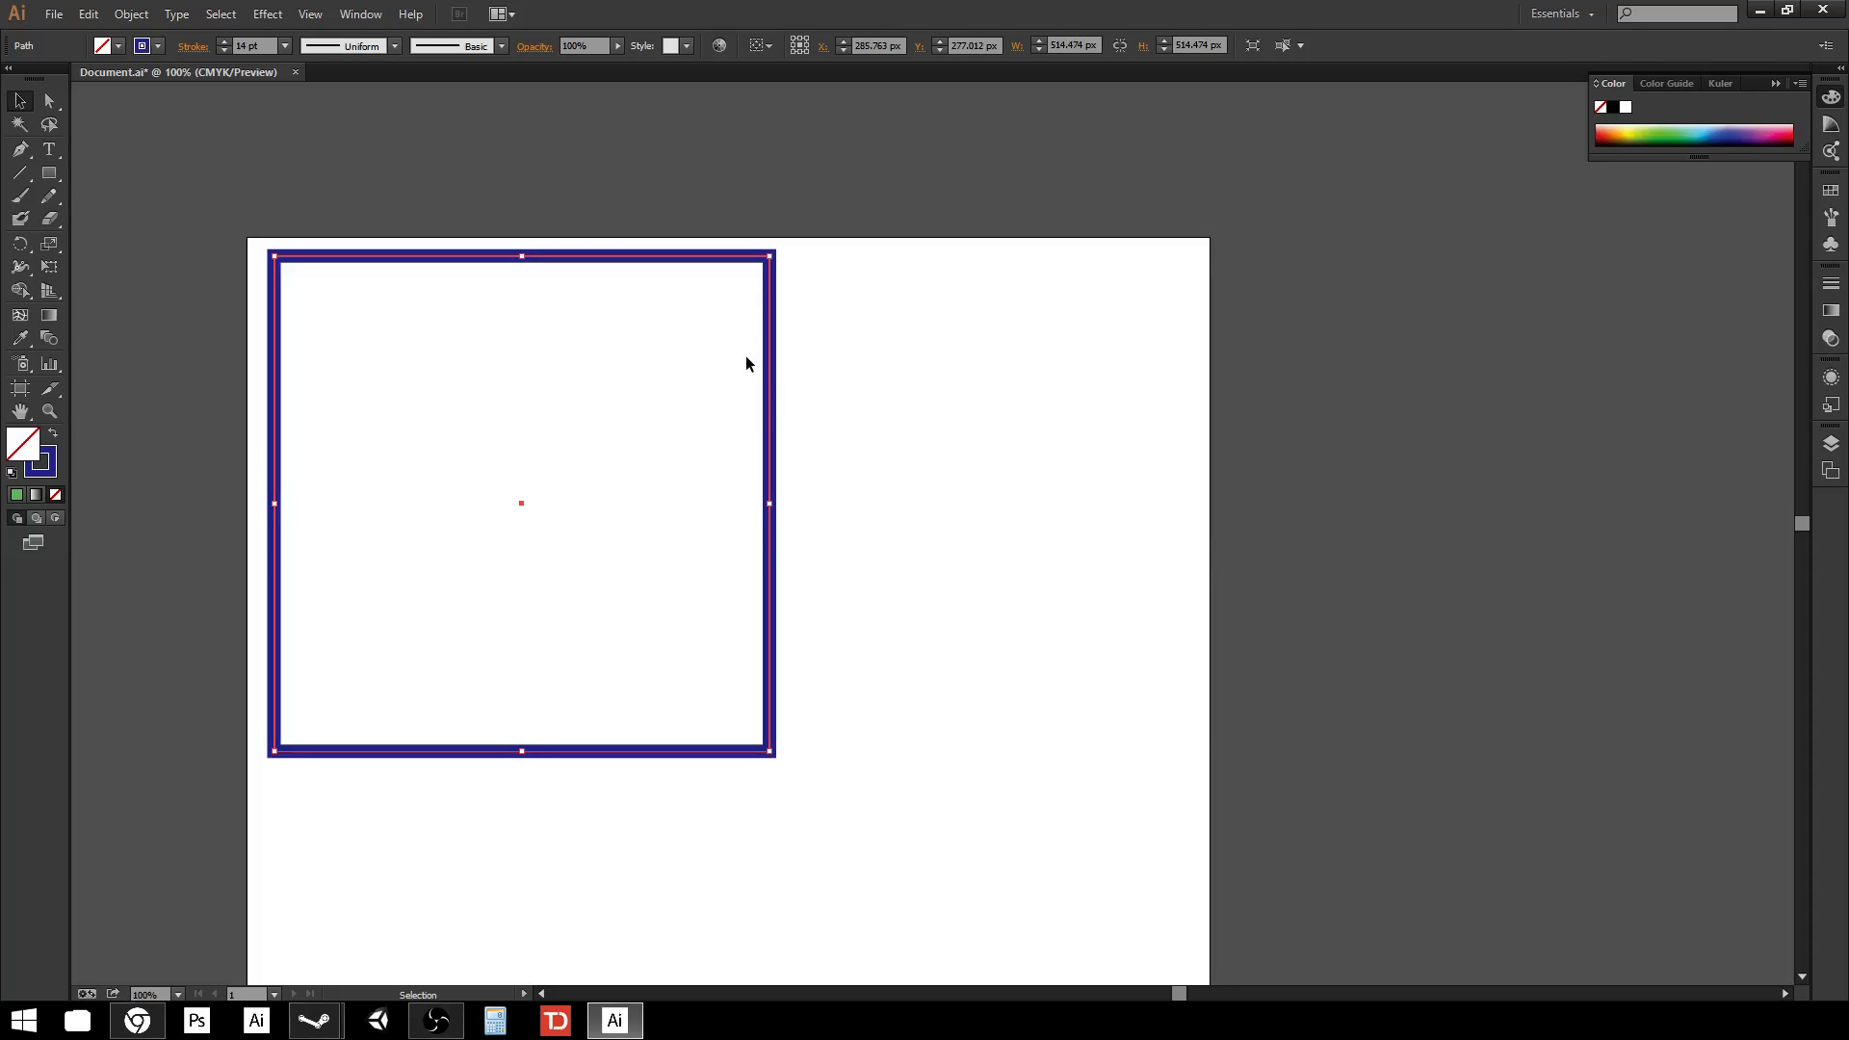
left_click_drag(775, 371, 1148, 392)
left_click(1378, 487)
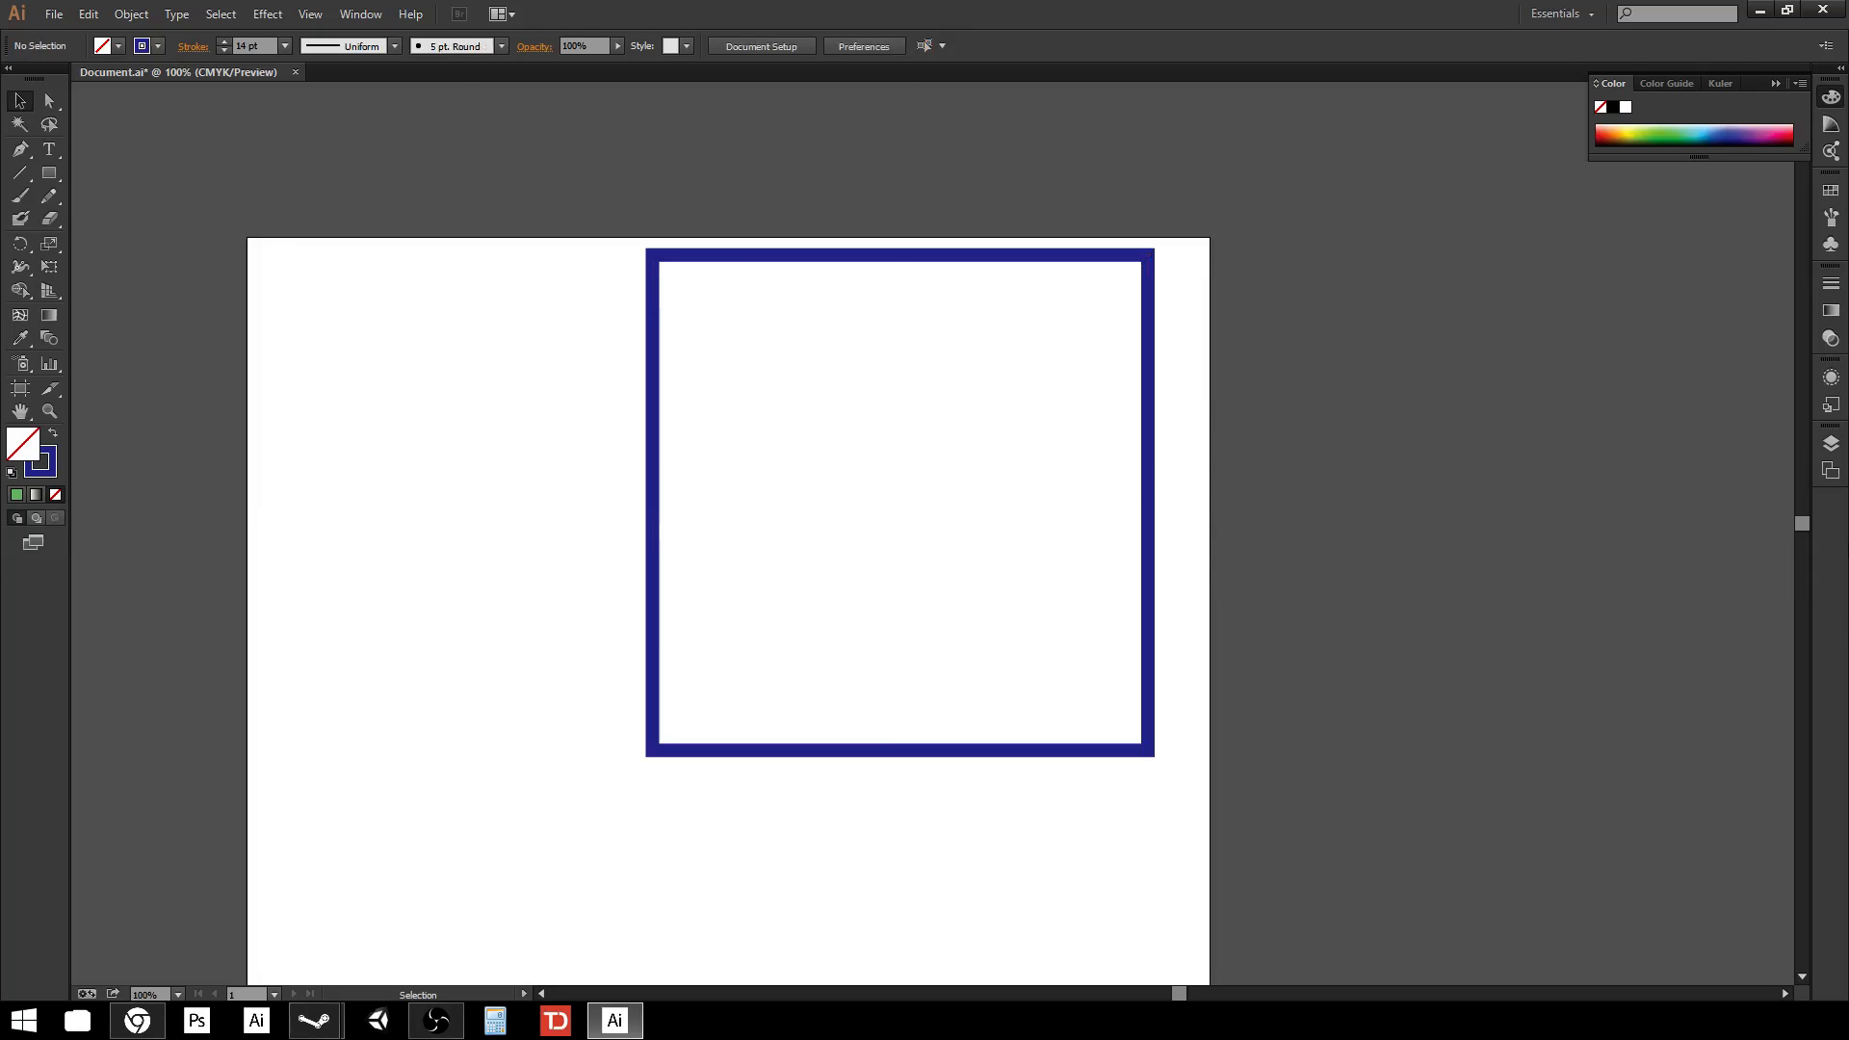
Draw a triangle about 245 px wide with the Polygon tool at the artboard's upper-left corner.
left_click(1835, 445)
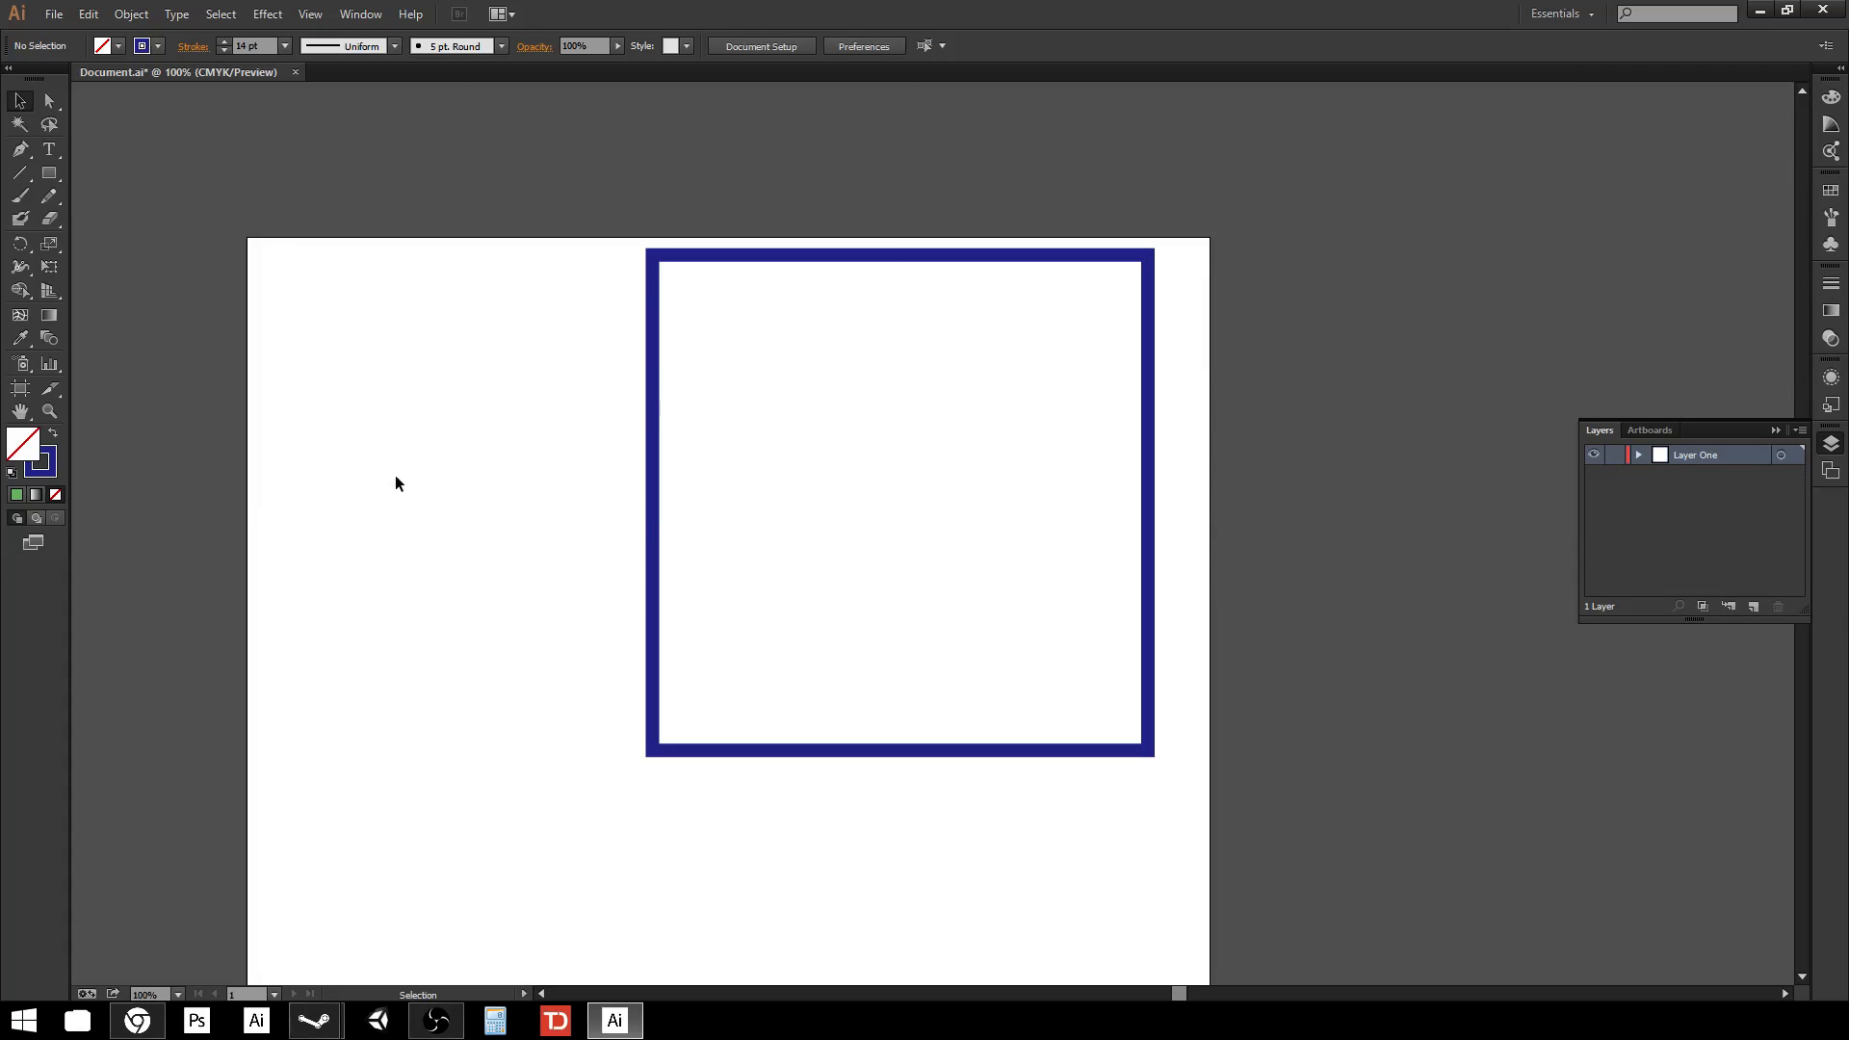
left_click(50, 172)
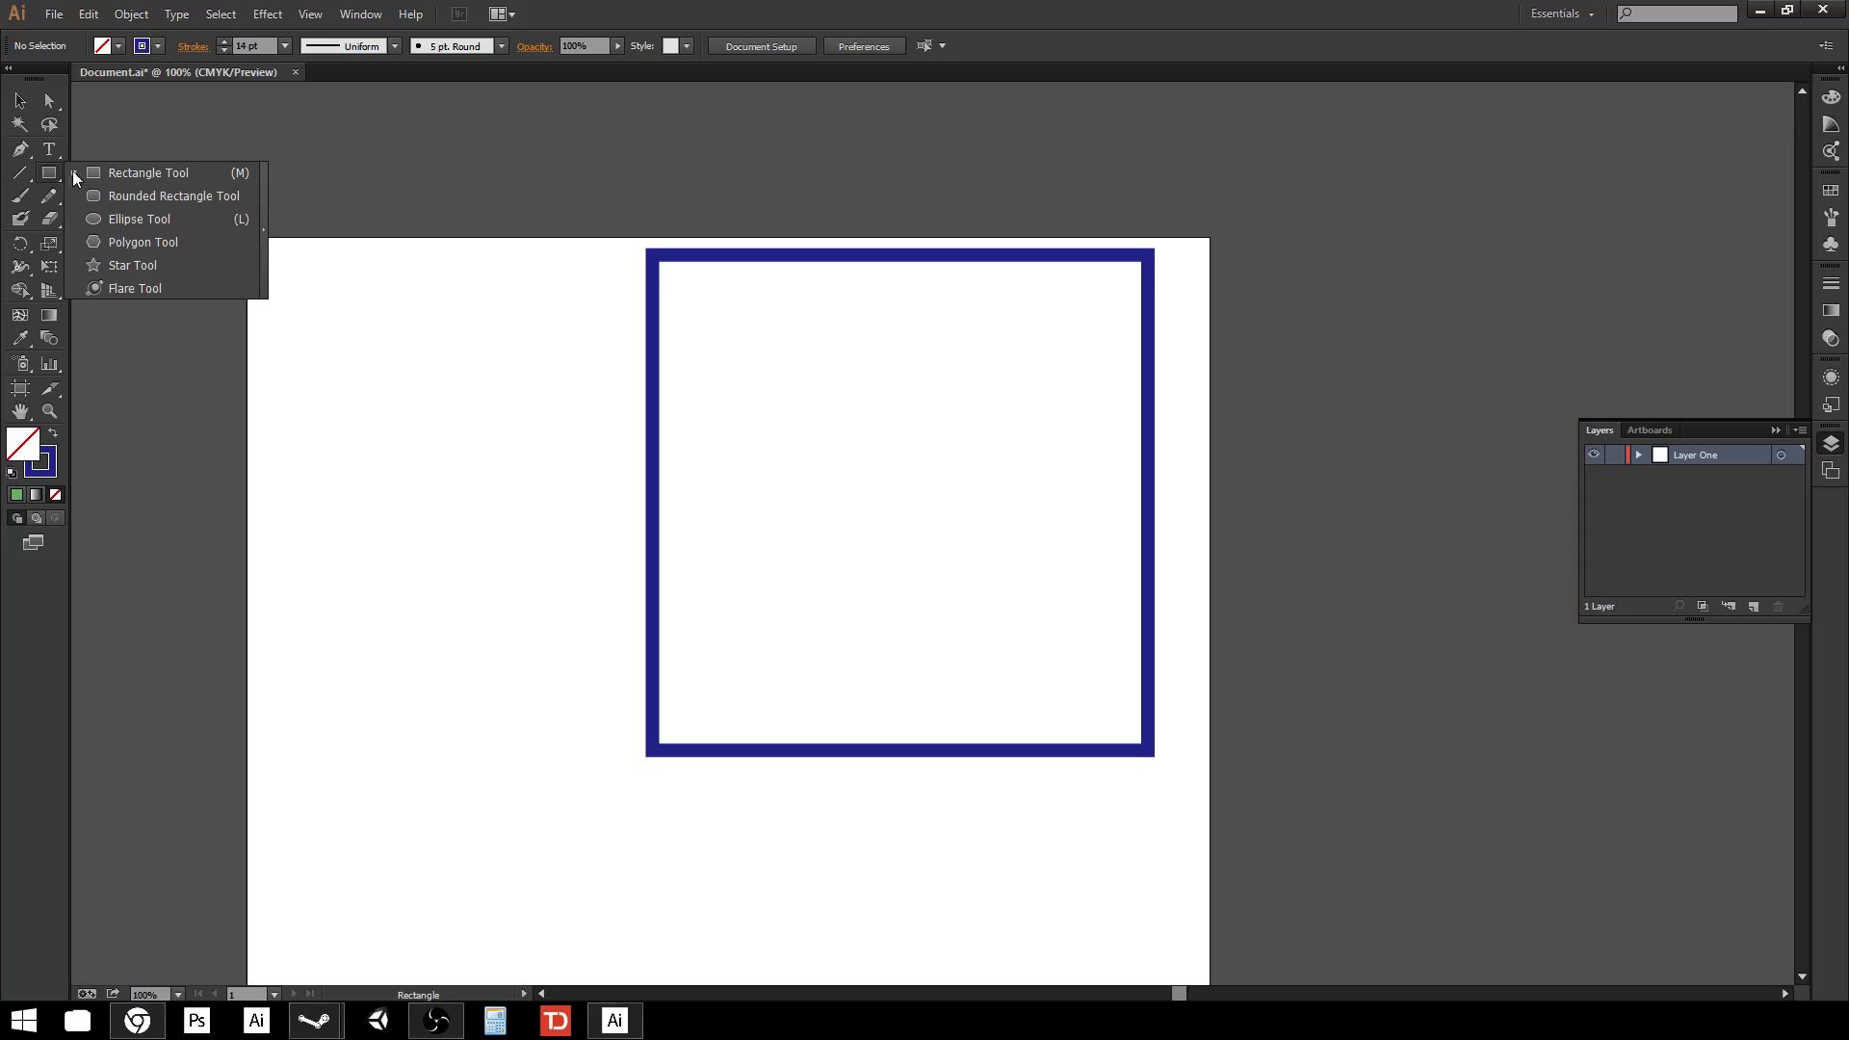
left_click(153, 245)
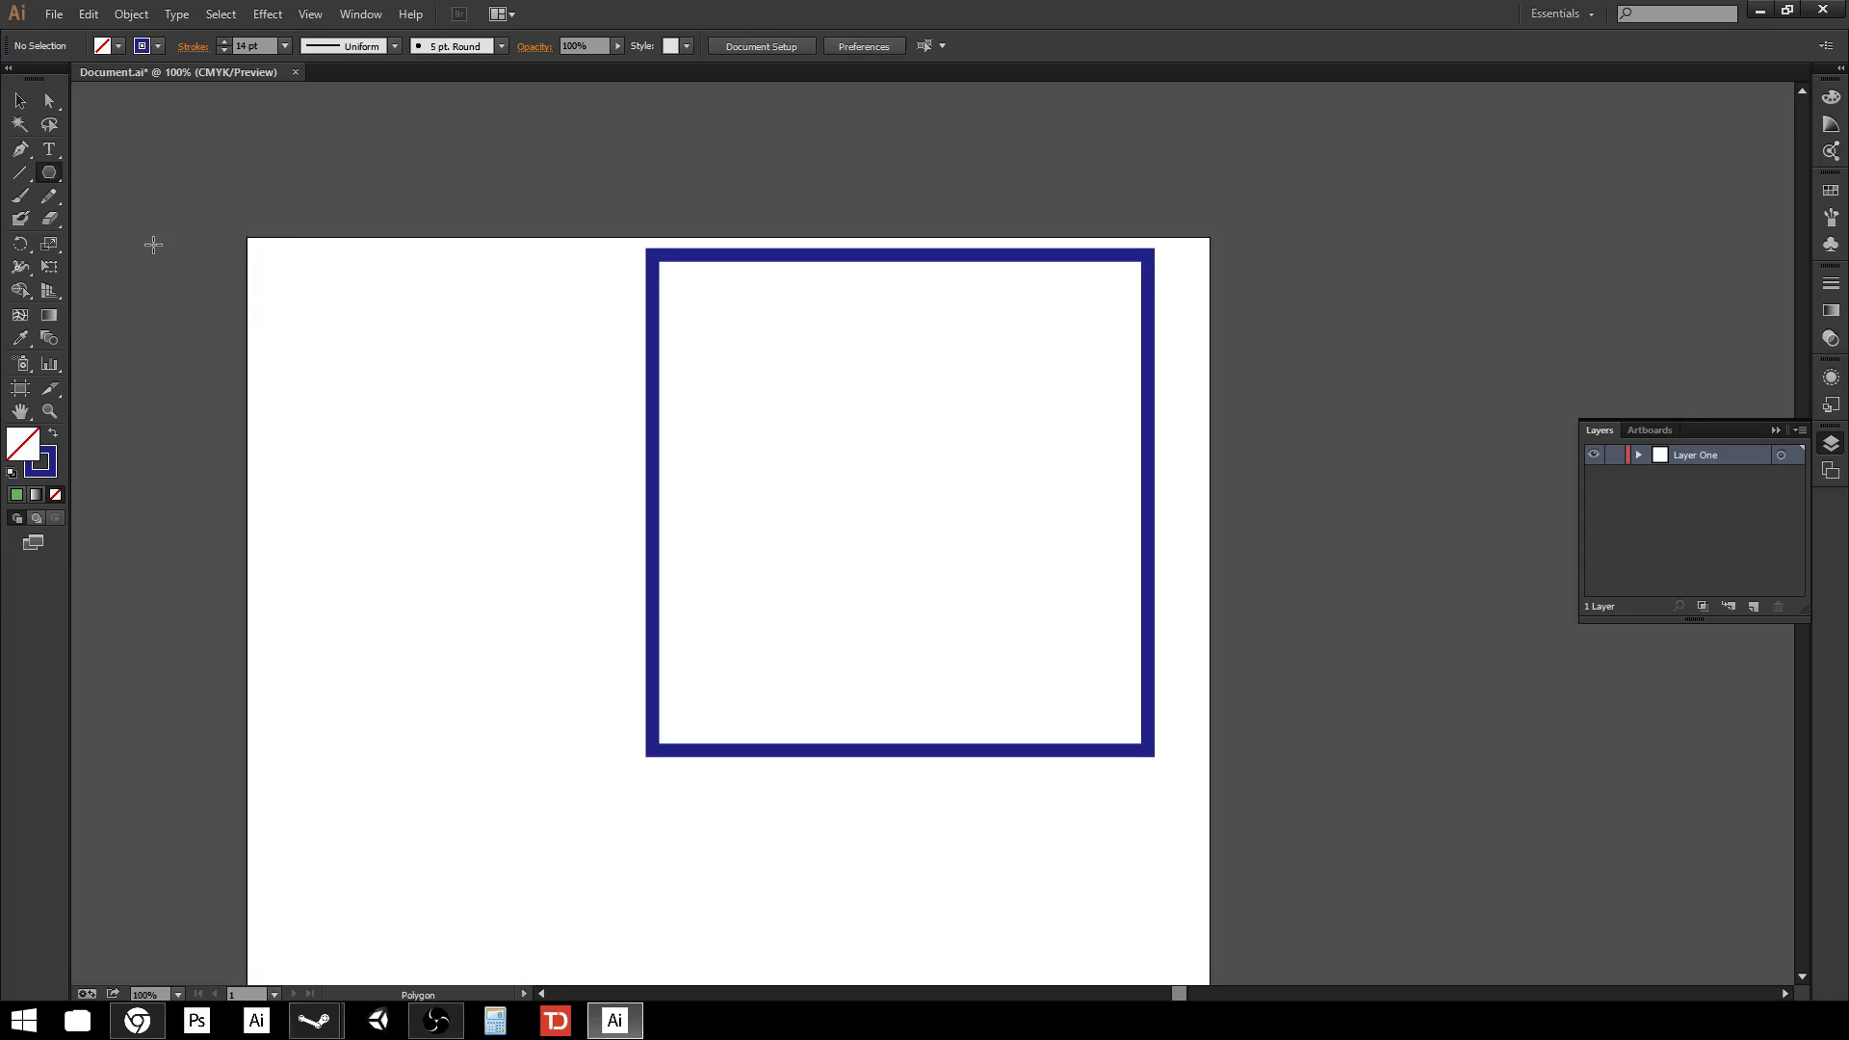
left_click_drag(297, 388, 444, 492)
key("Up")
key("Down")
key("Down")
key("Down")
key("Down")
key("Up")
key("Up")
key("Up")
key("Up")
key("Up")
key("Up")
key("Up")
key("Down")
key("Down")
key("Down")
key("Down")
key("Down")
key("Down")
key("Down")
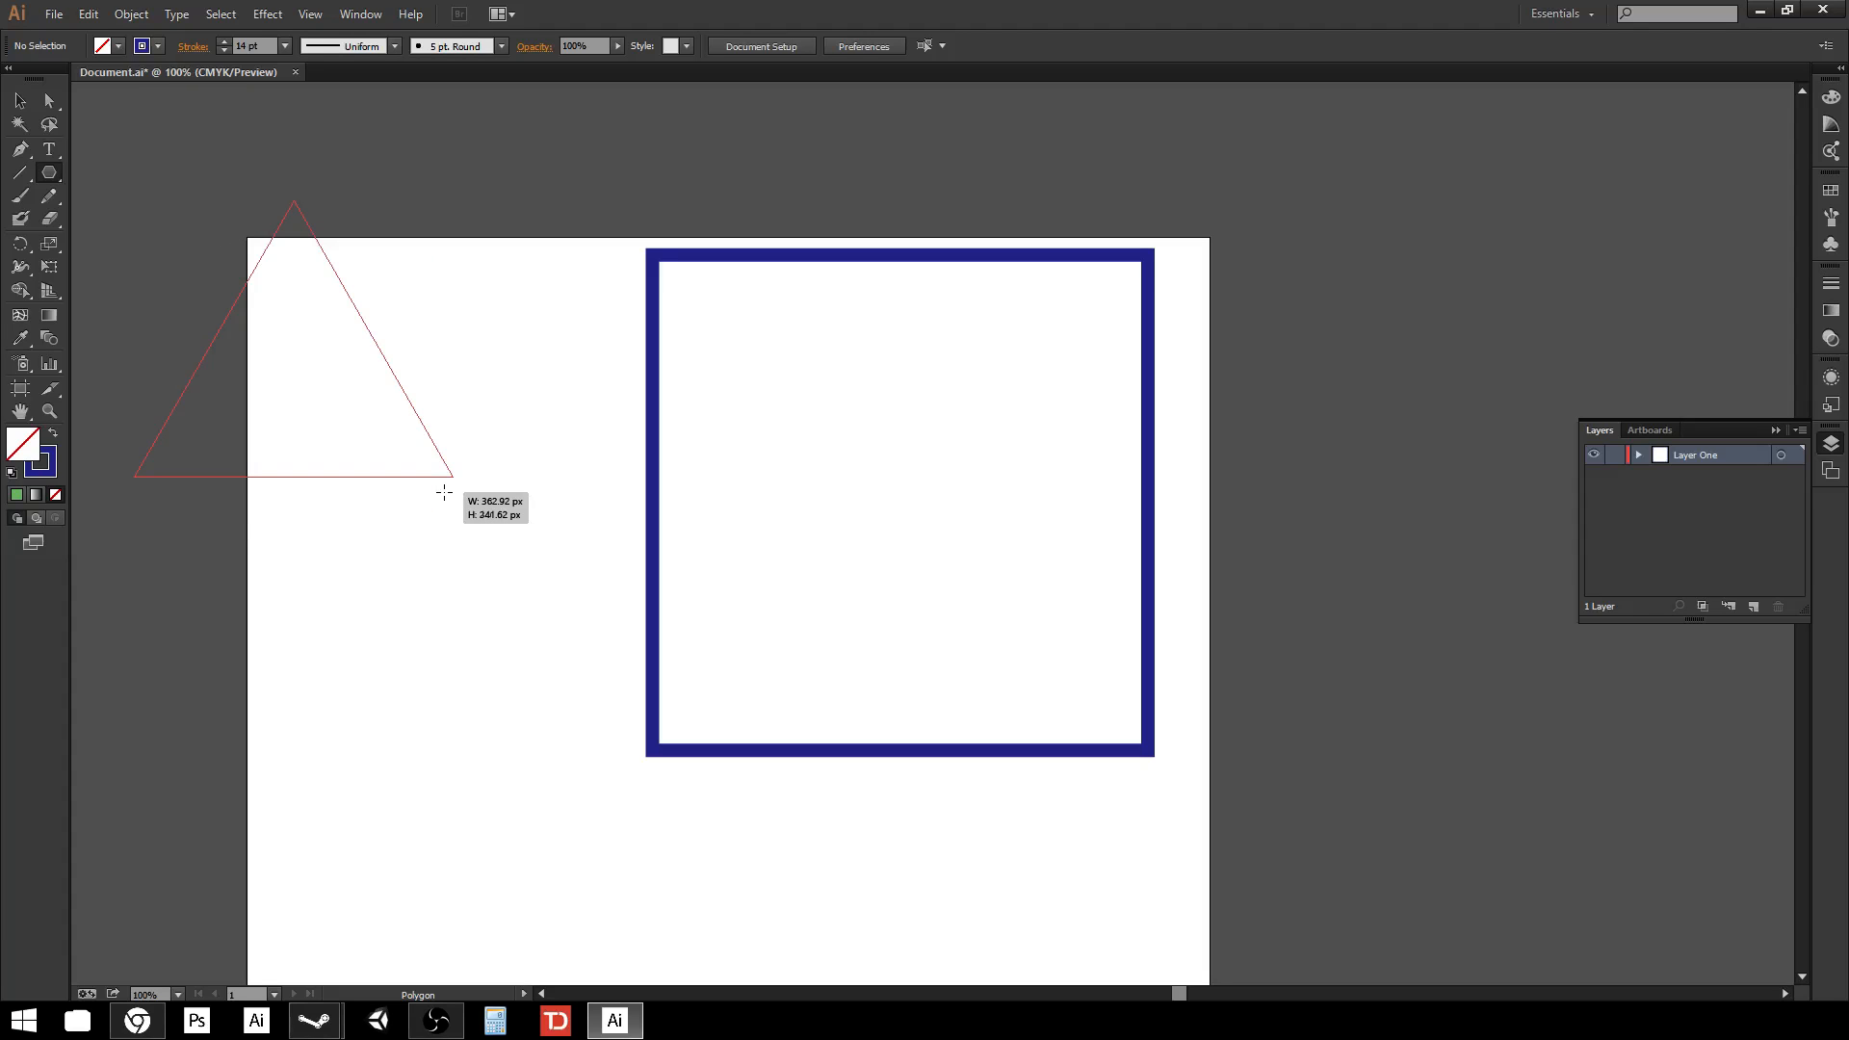
mouse_move(444, 492)
left_mouse_down()
mouse_move(515, 544)
mouse_move(440, 462)
mouse_move(507, 512)
mouse_move(461, 482)
left_mouse_up()
key("Up")
key("Down")
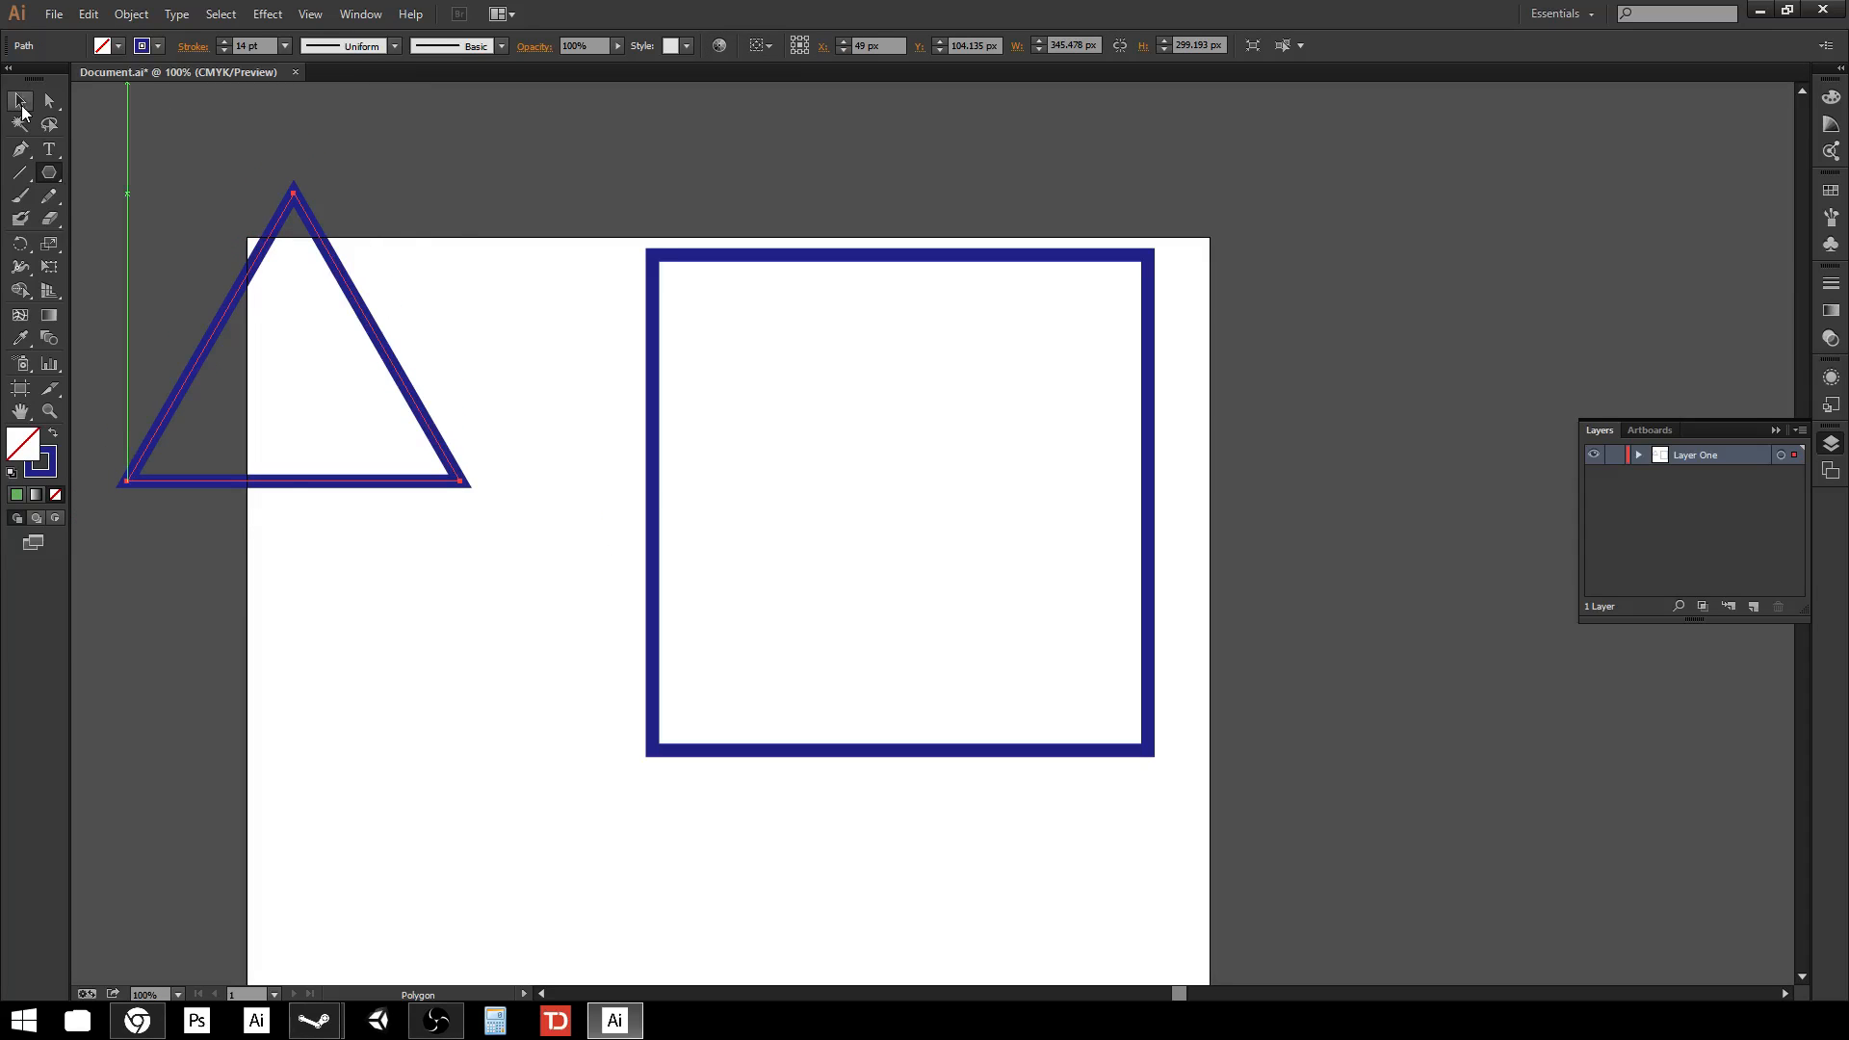
Move the triangle right so it overlaps the square and fill it with red.
key("v")
left_click_drag(403, 380, 618, 524)
left_click(119, 46)
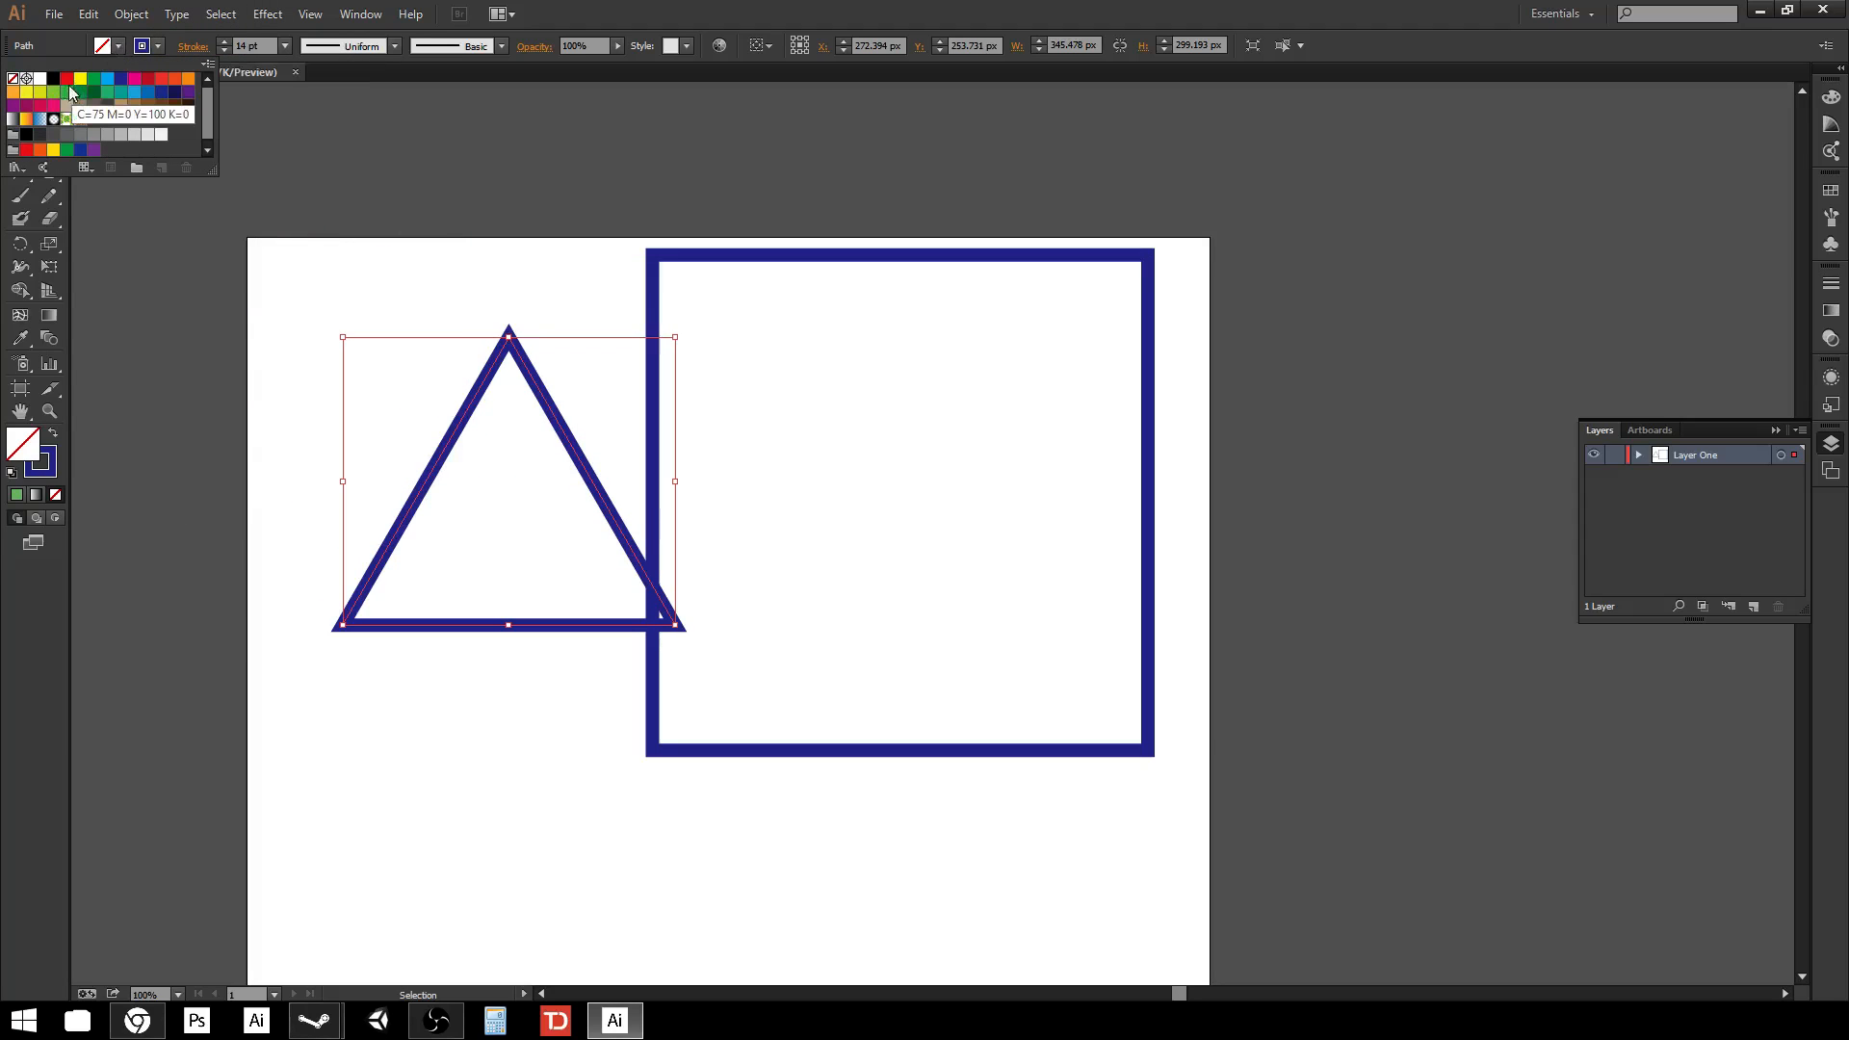
left_click(67, 78)
Set the triangle's stroke to None and nudge it slightly up and left.
left_click(159, 47)
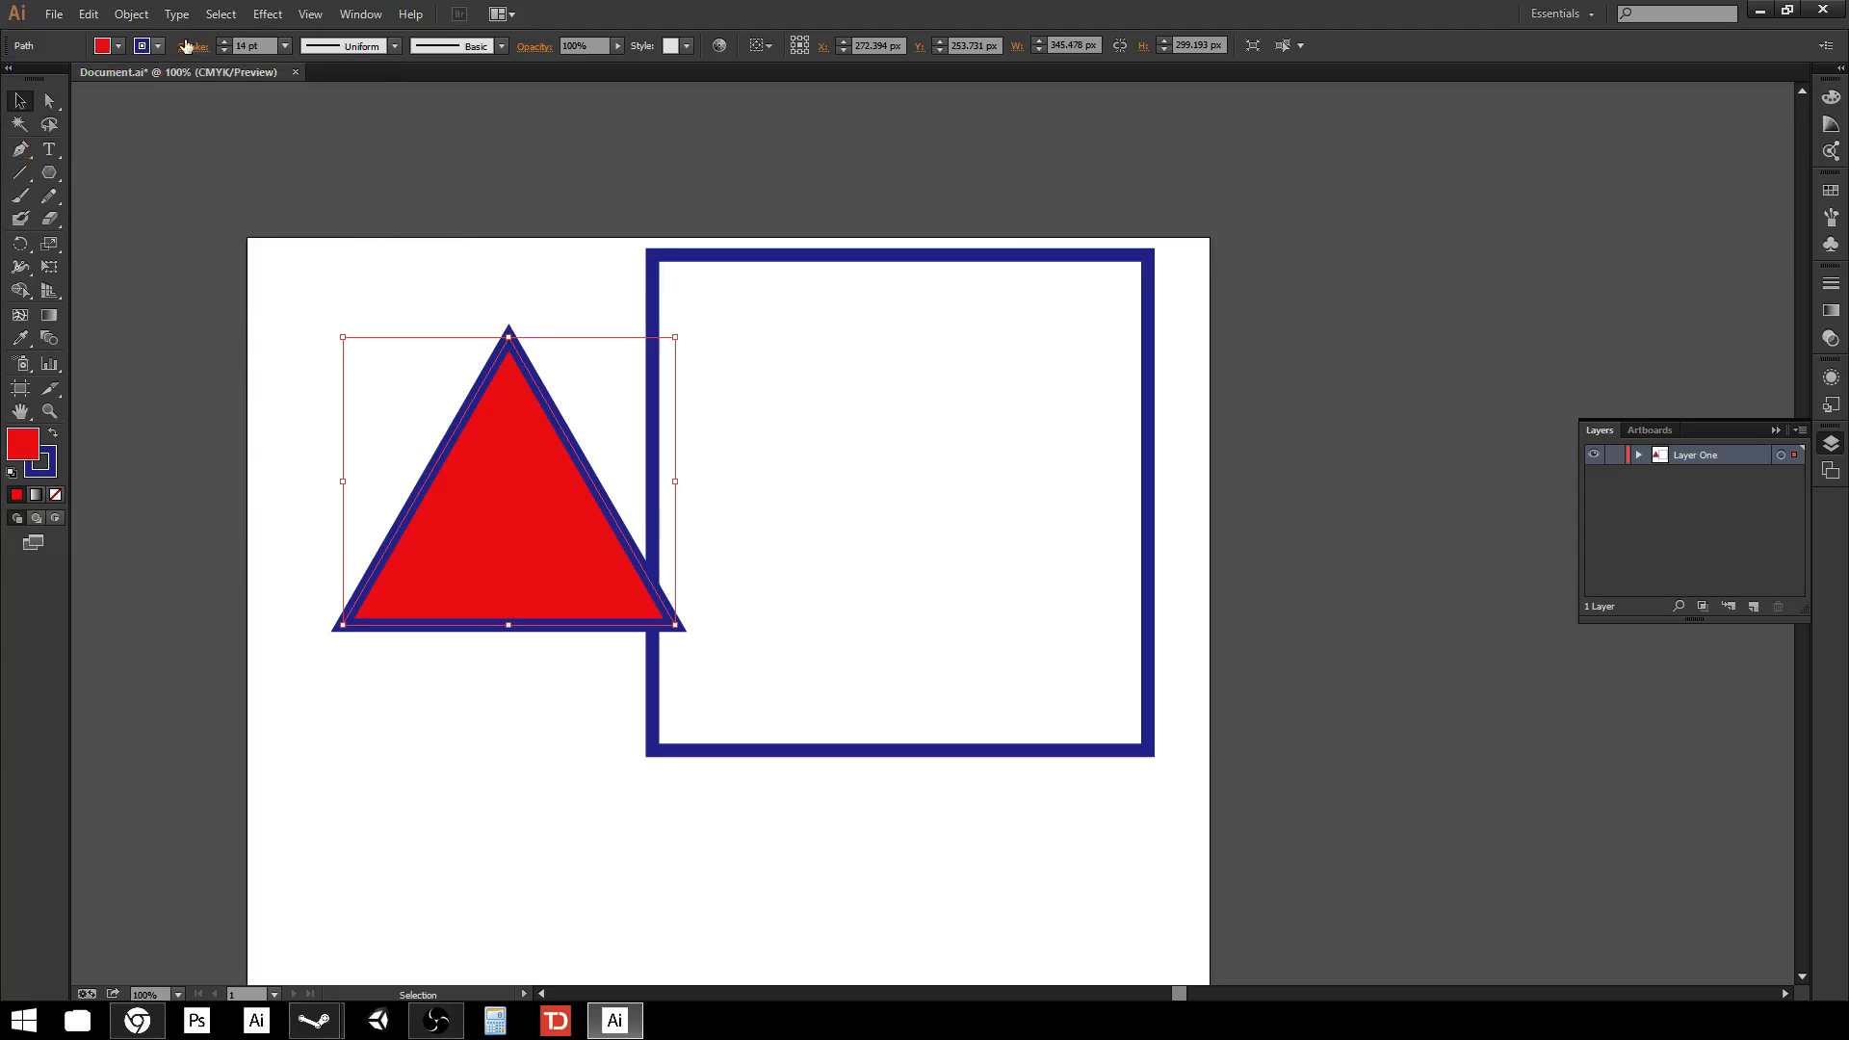
left_click(159, 47)
left_click(13, 79)
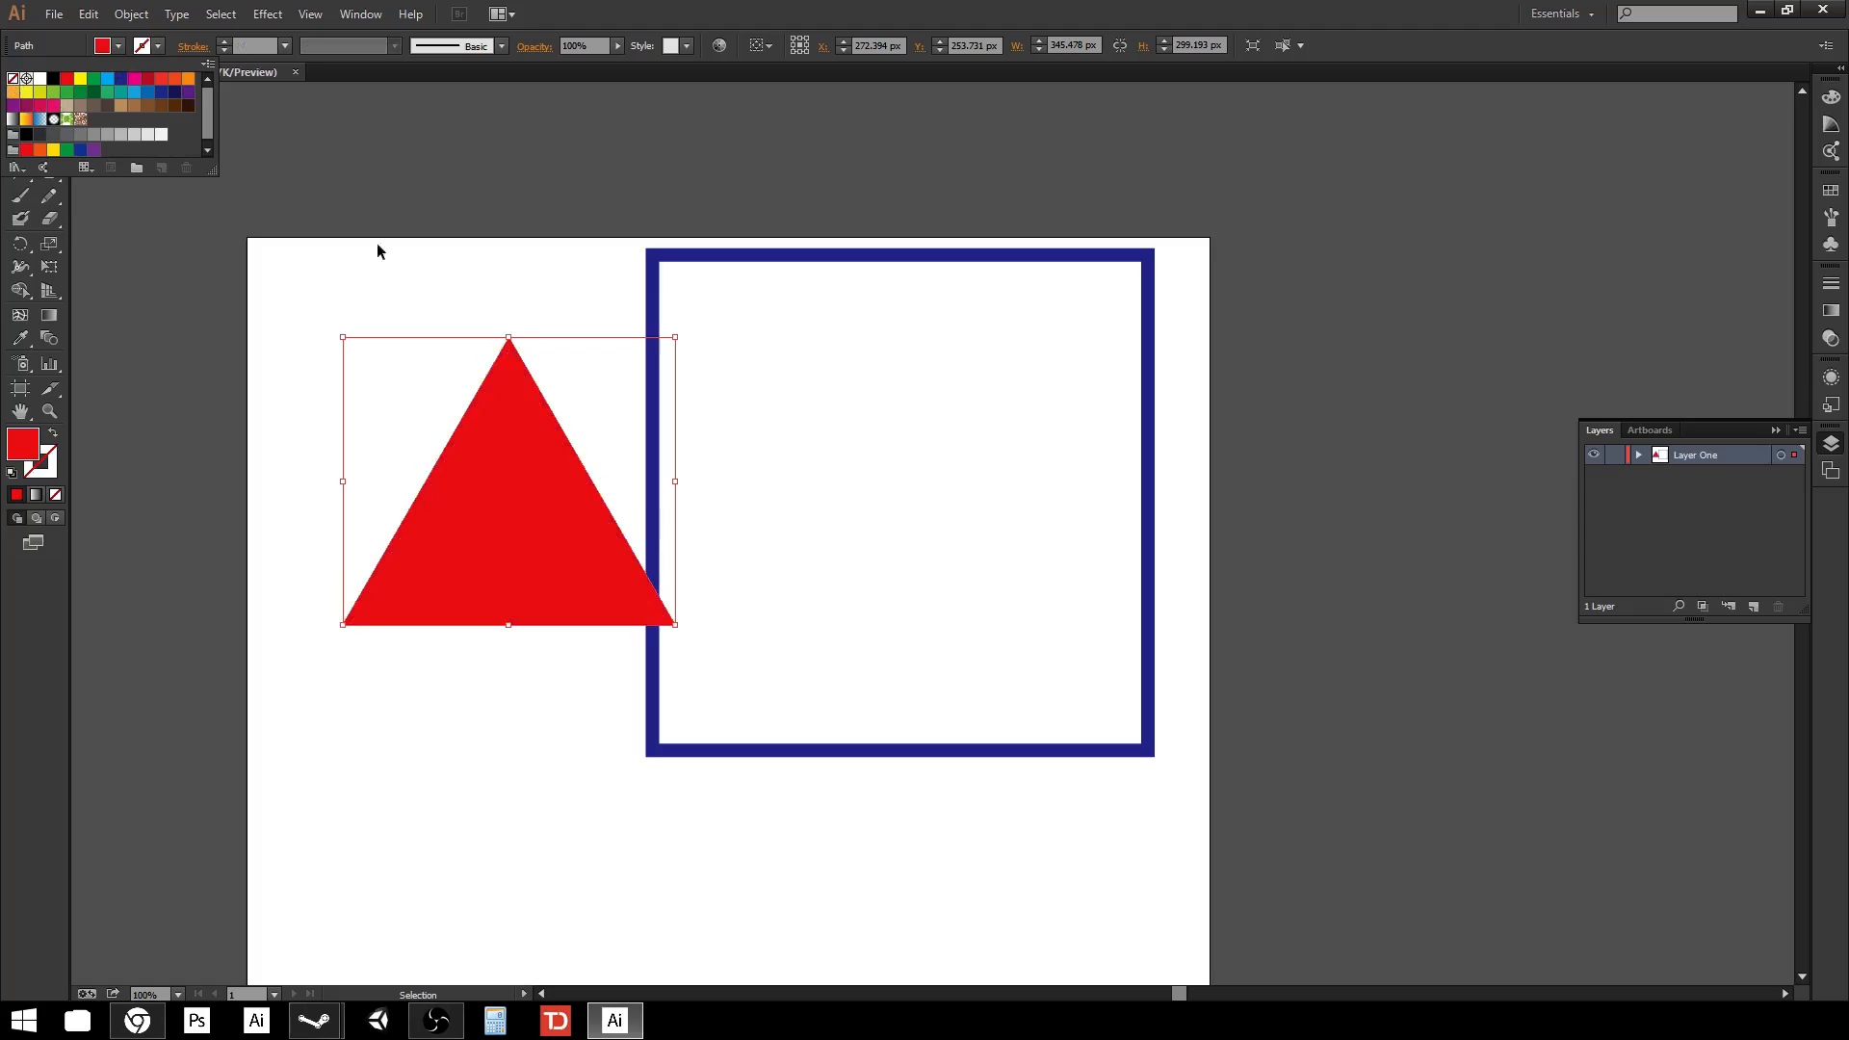
left_click_drag(539, 554, 501, 490)
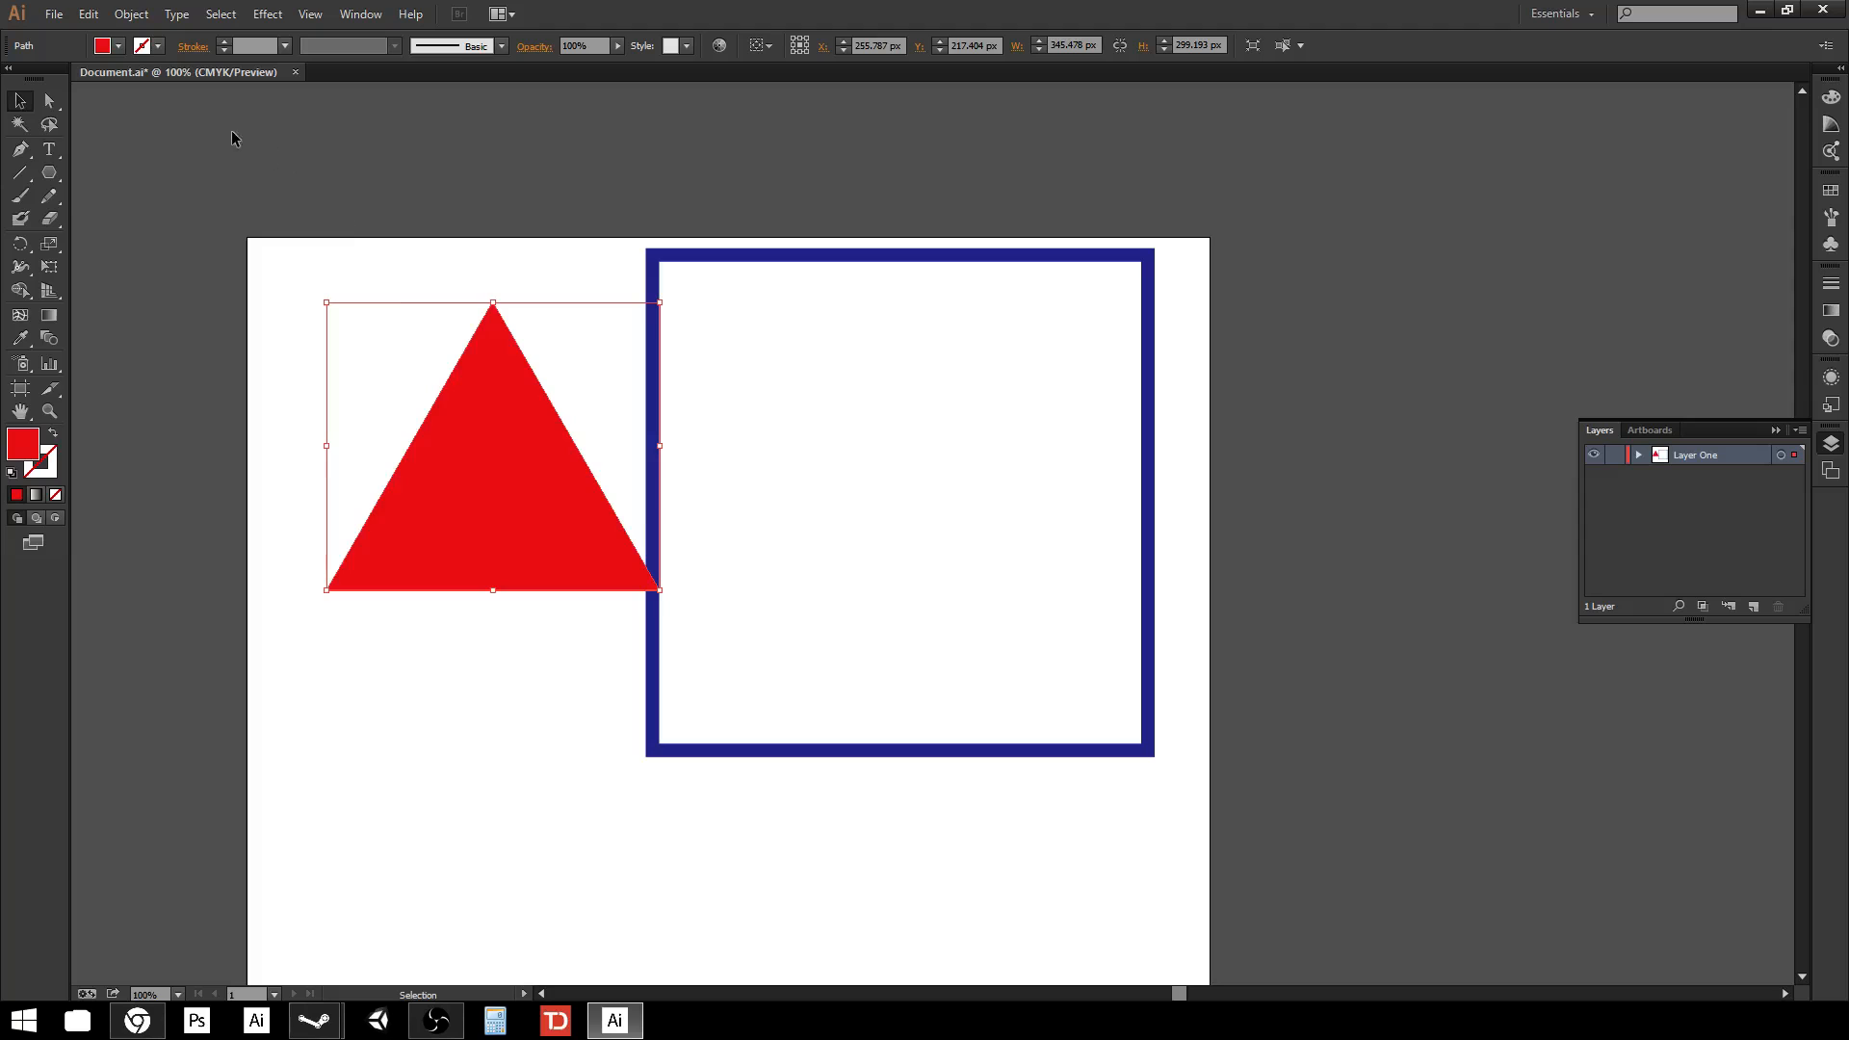
Copy and paste the triangle, then delete the pasted copy.
left_click(87, 14)
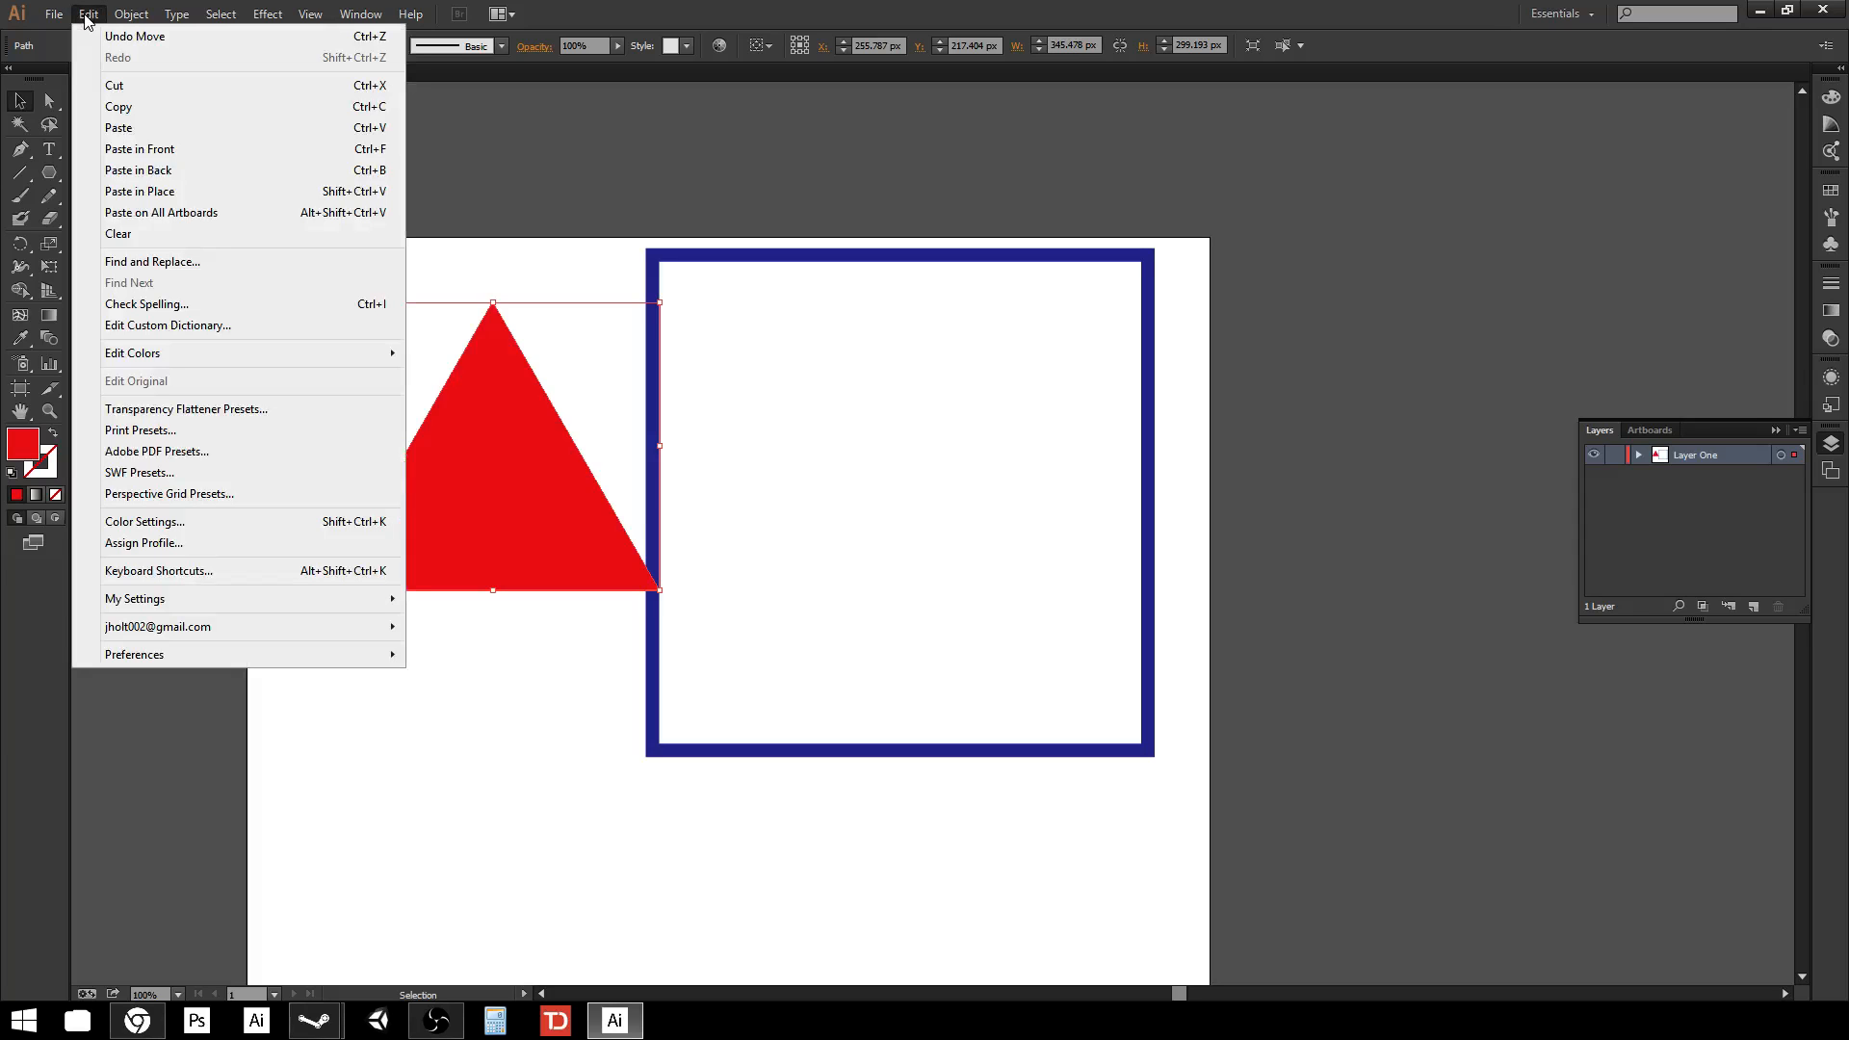
left_click(133, 107)
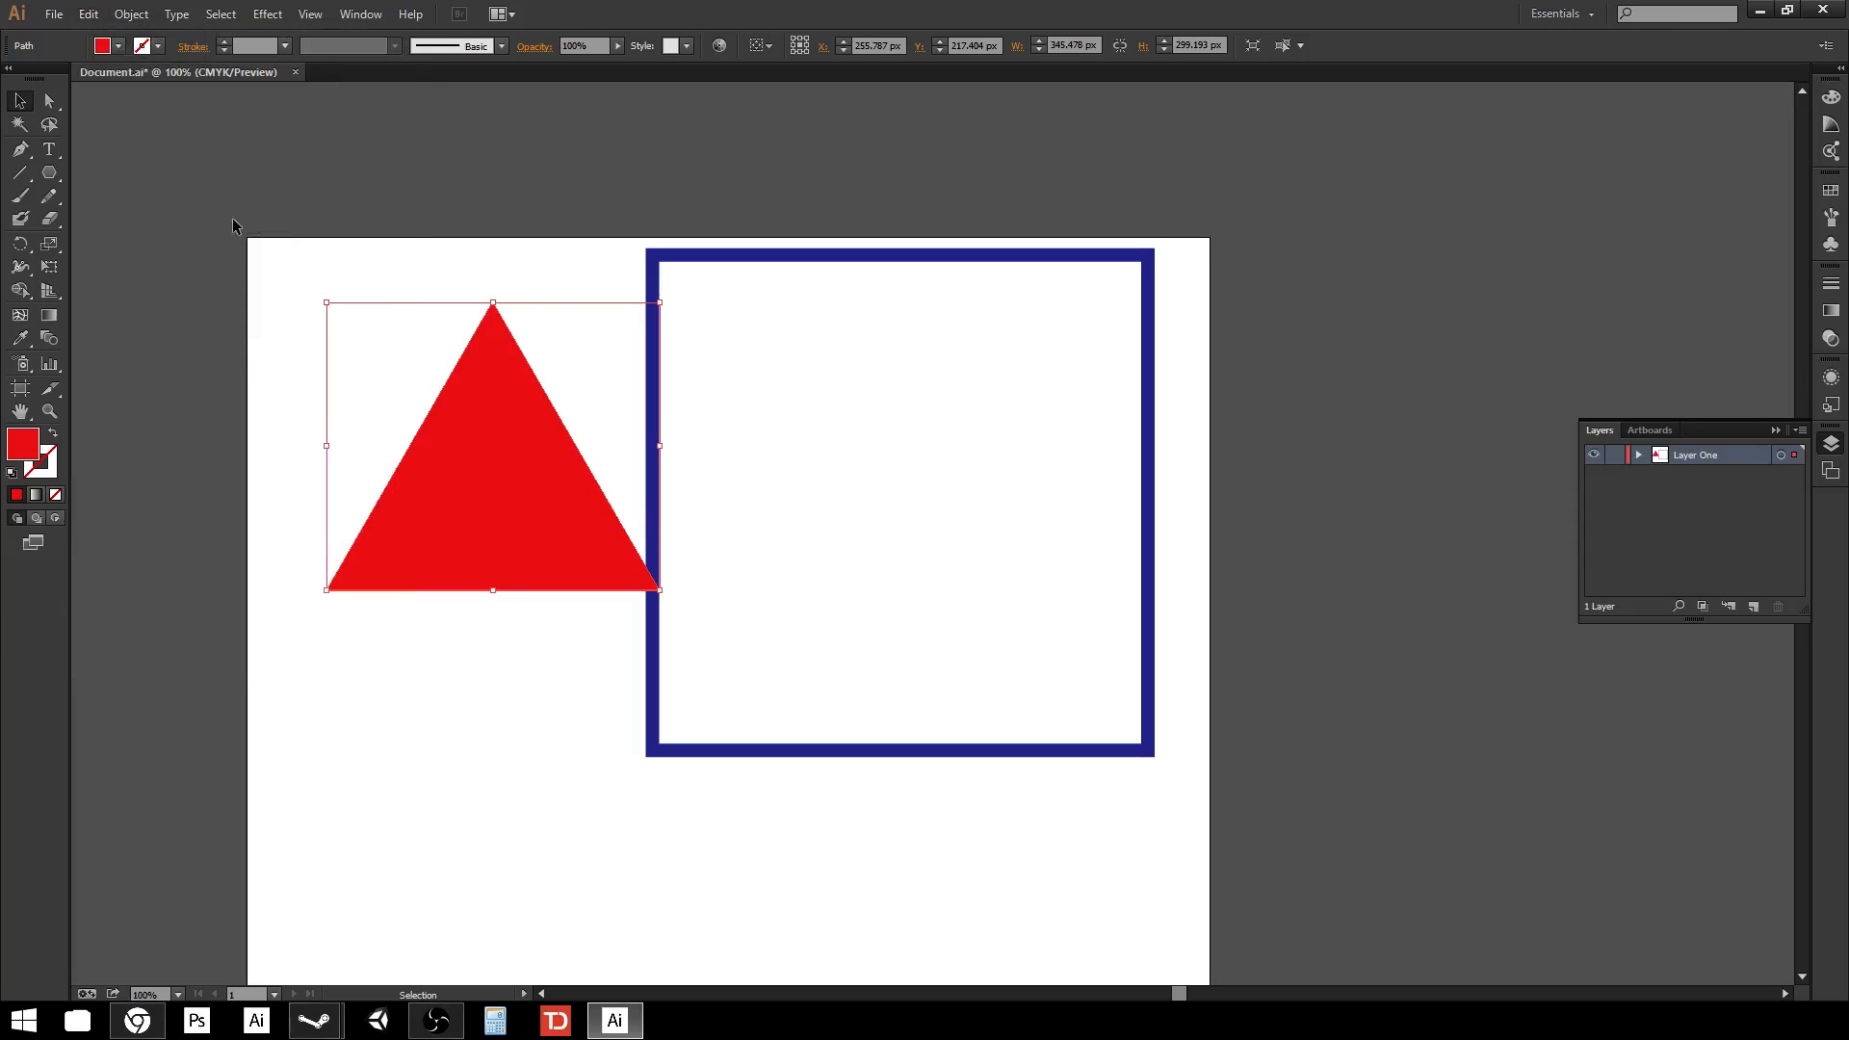
left_click(87, 15)
left_click(134, 127)
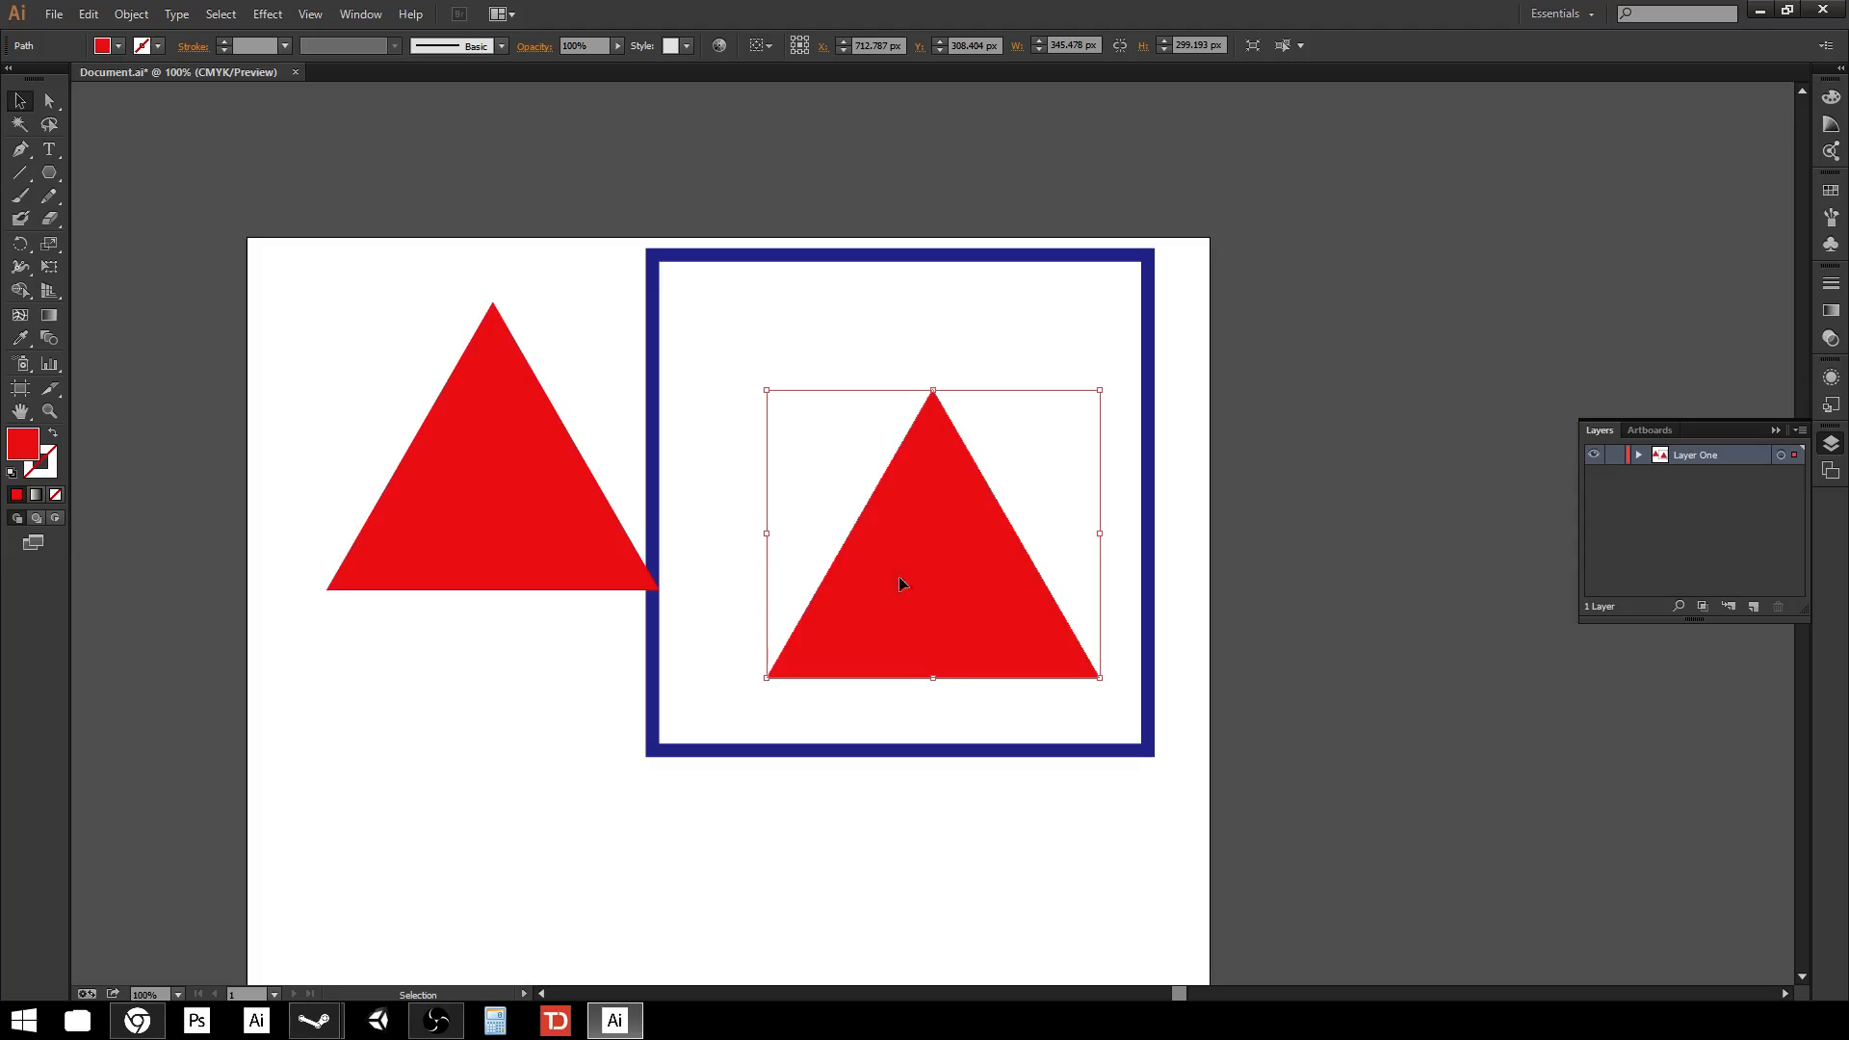
left_click_drag(899, 583, 422, 619)
left_click_drag(456, 638, 833, 508)
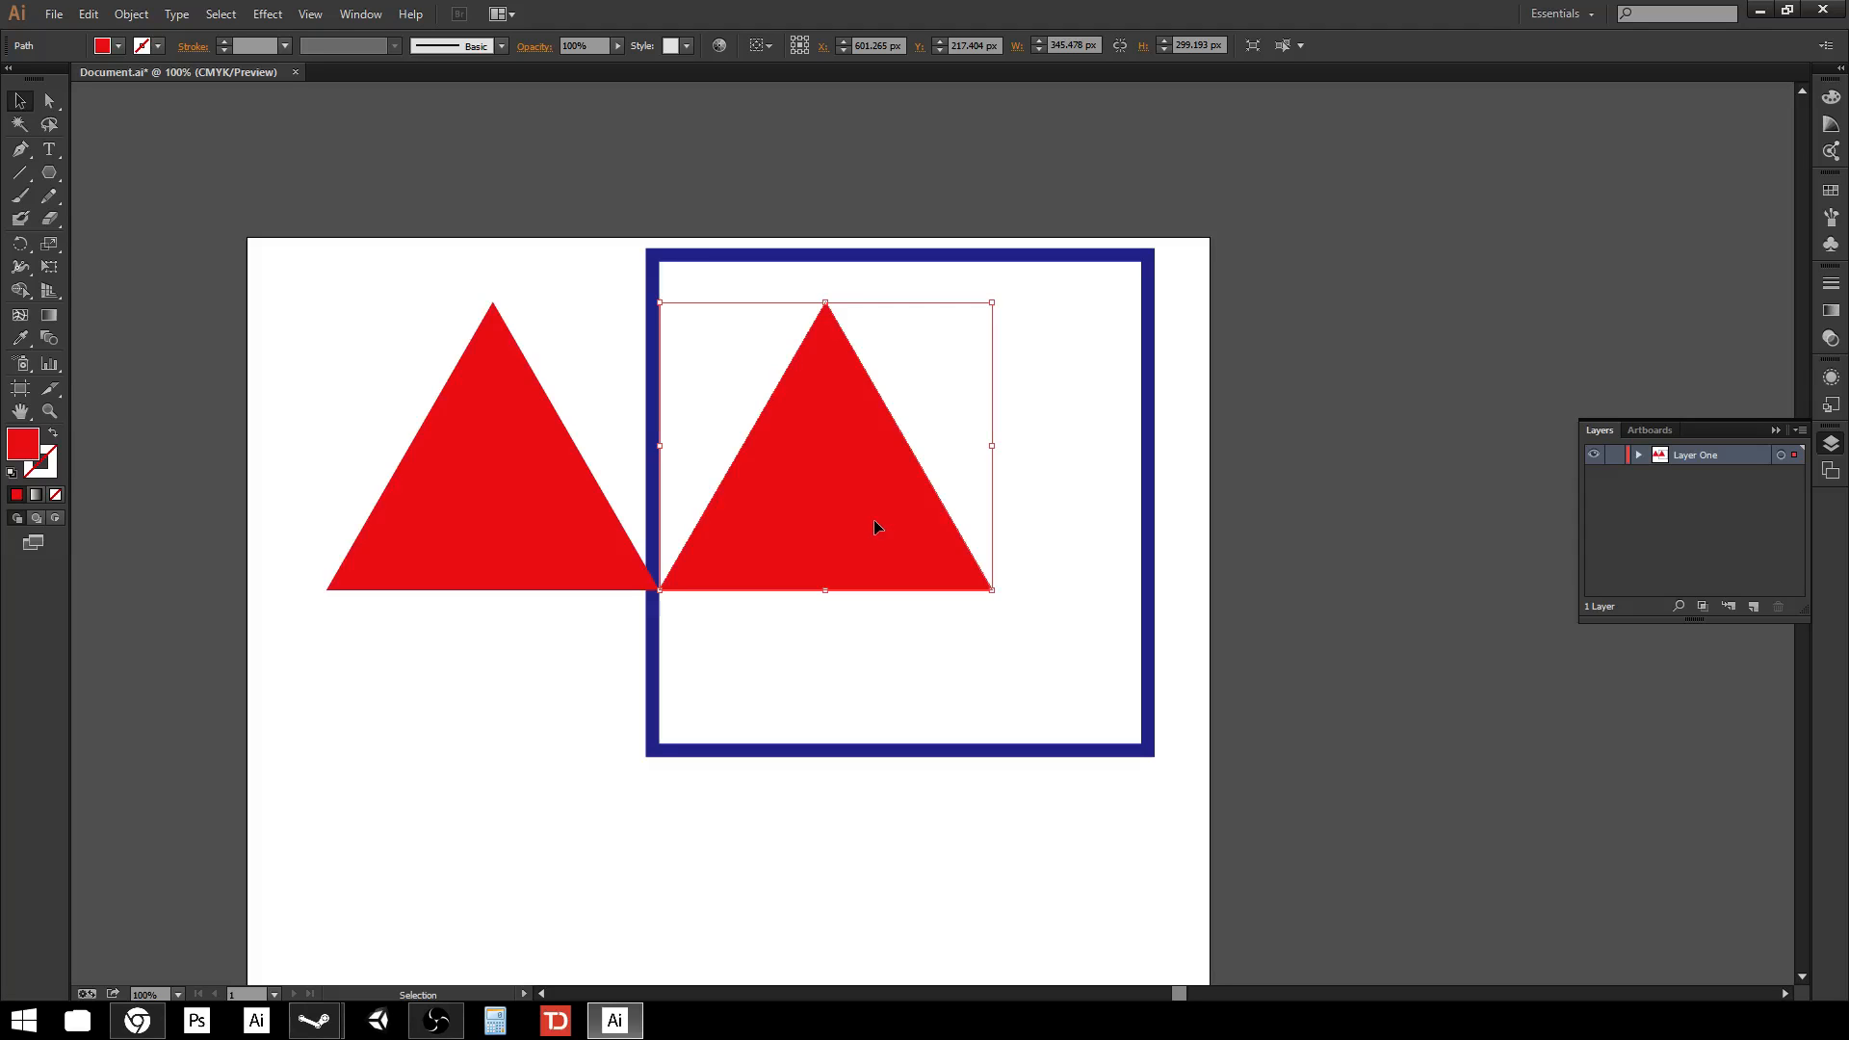
key("Delete")
Cut the red triangle from the artboard.
left_click(493, 472)
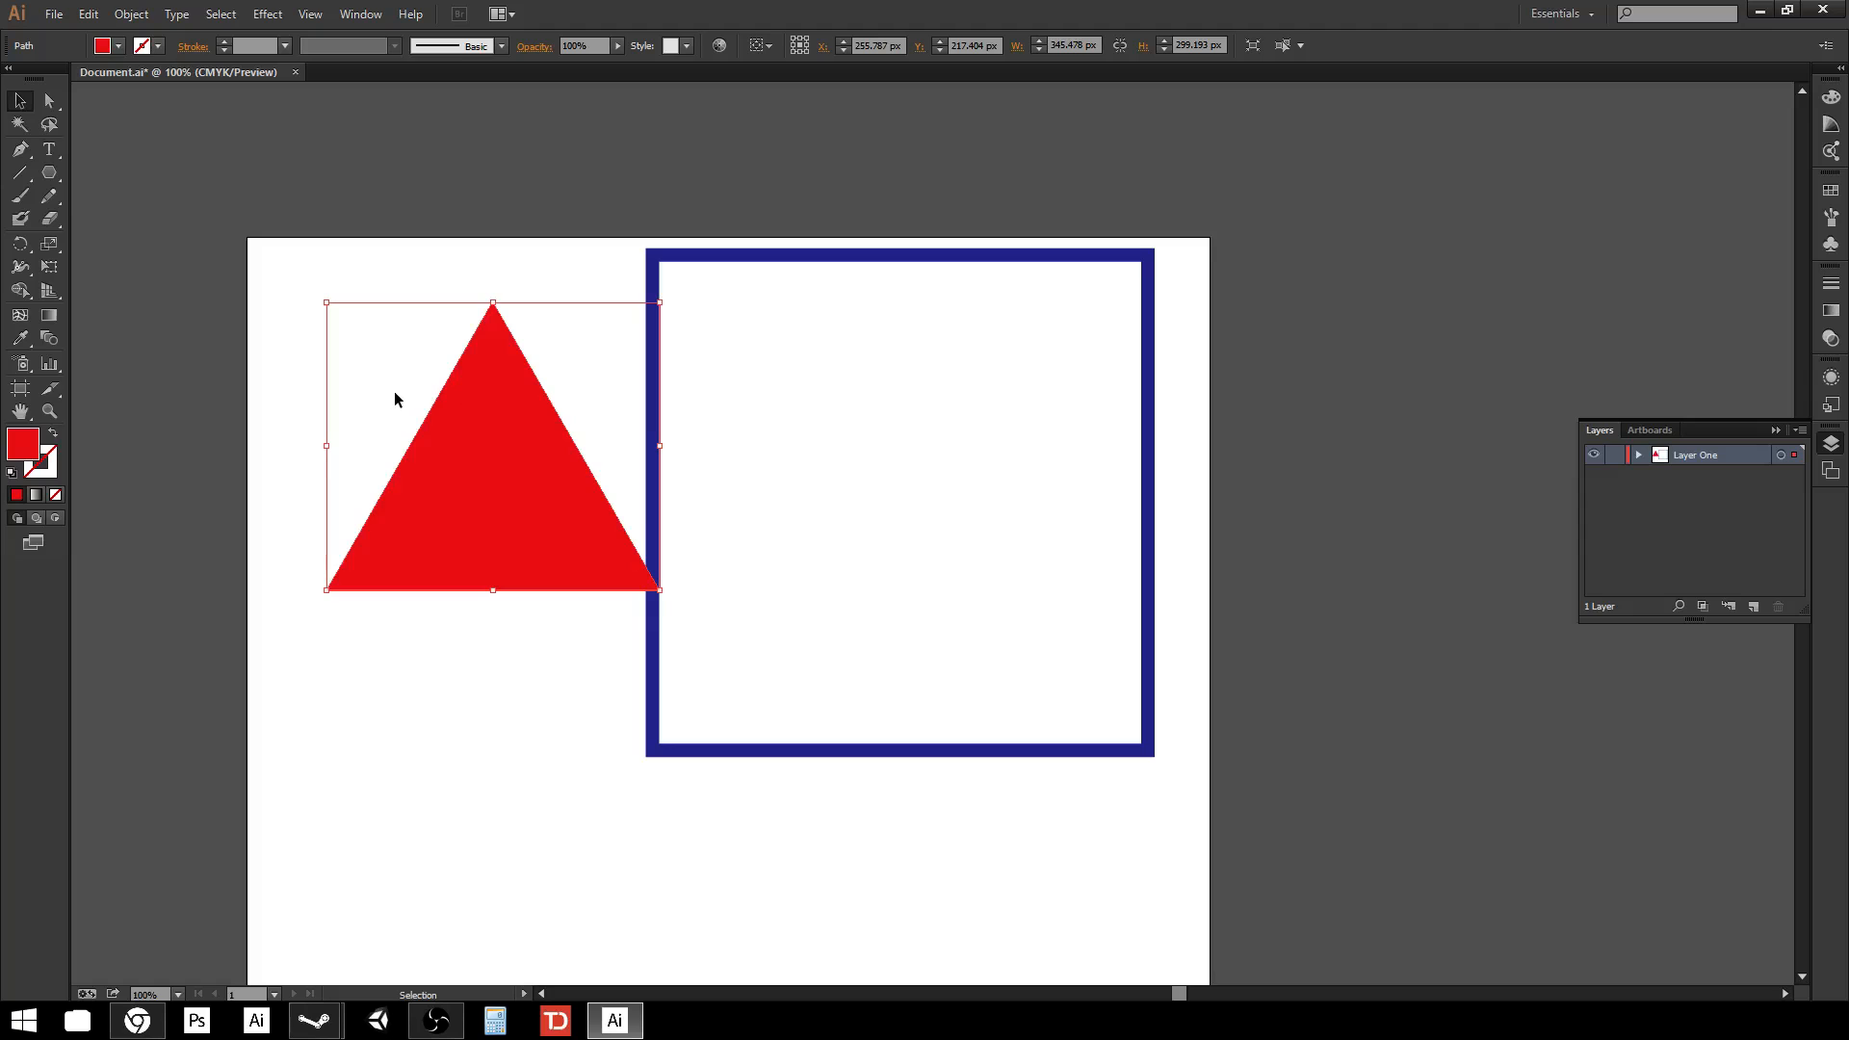
left_click(87, 14)
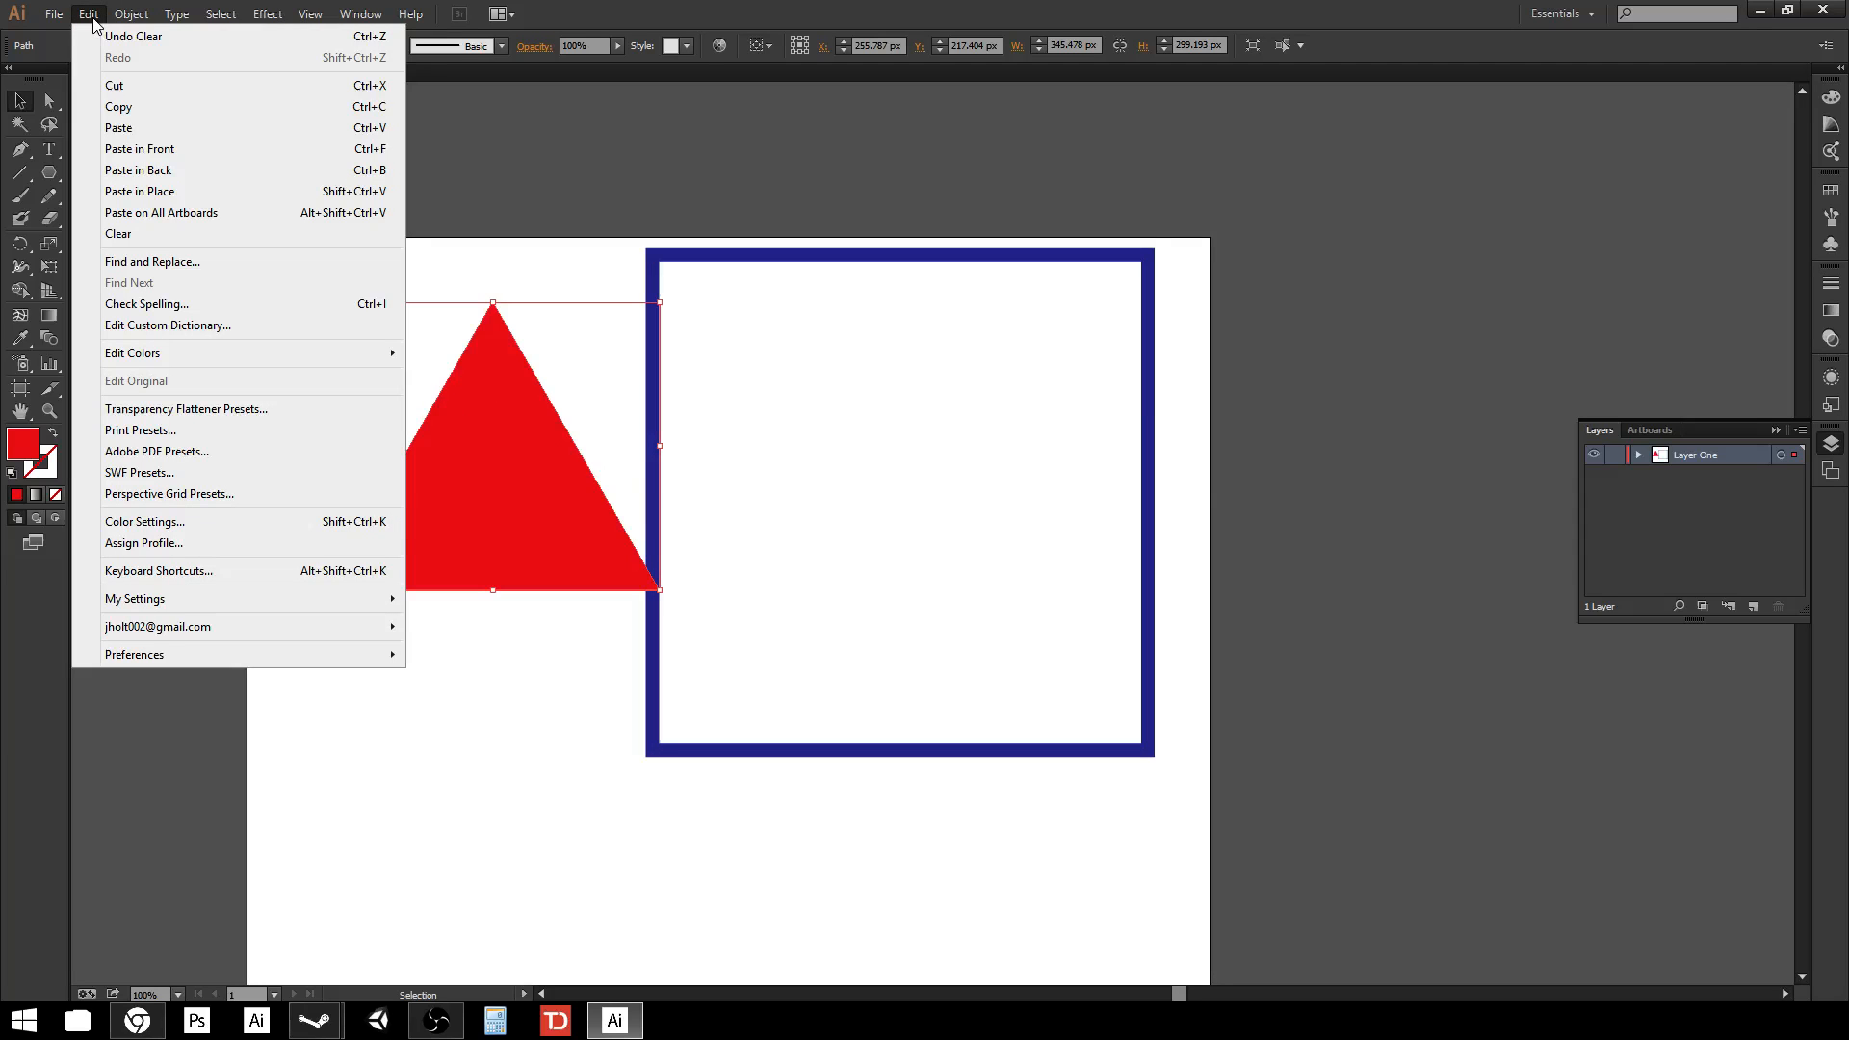
left_click(106, 83)
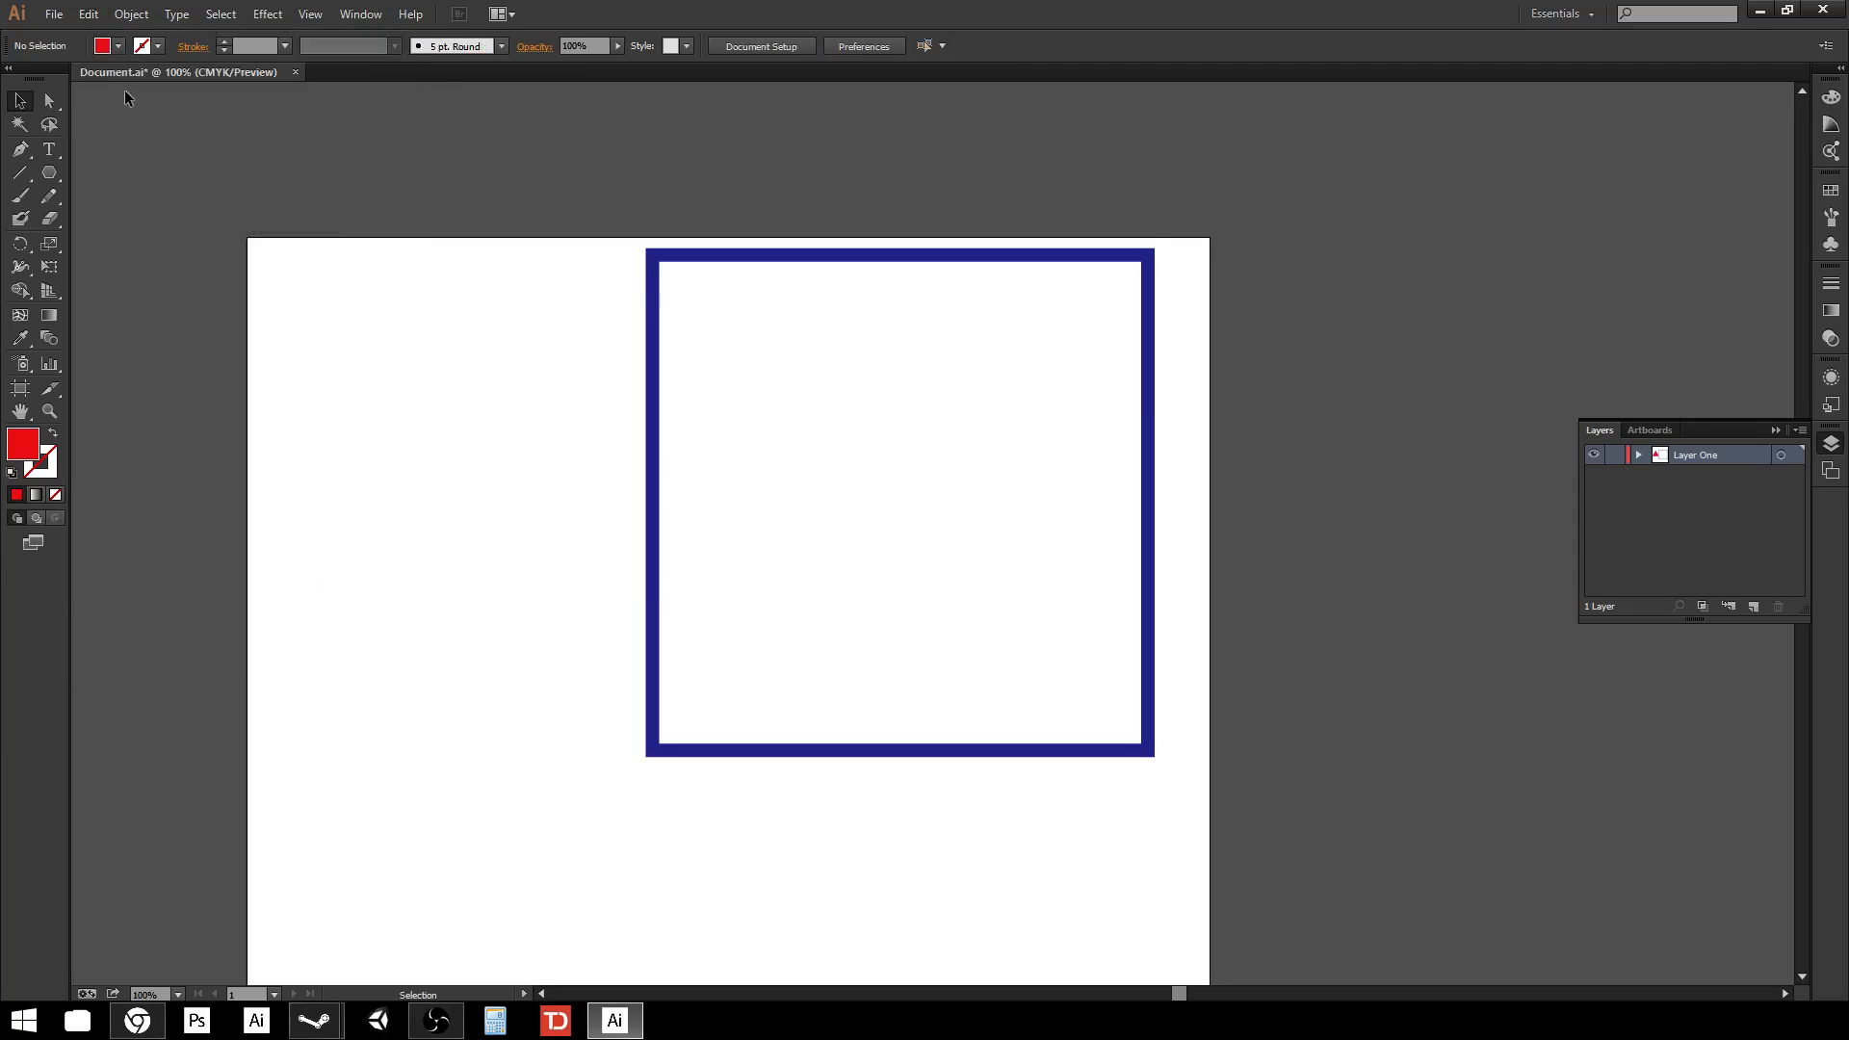
Paste the triangle into a new layer and place it left of the square.
left_click(1752, 606)
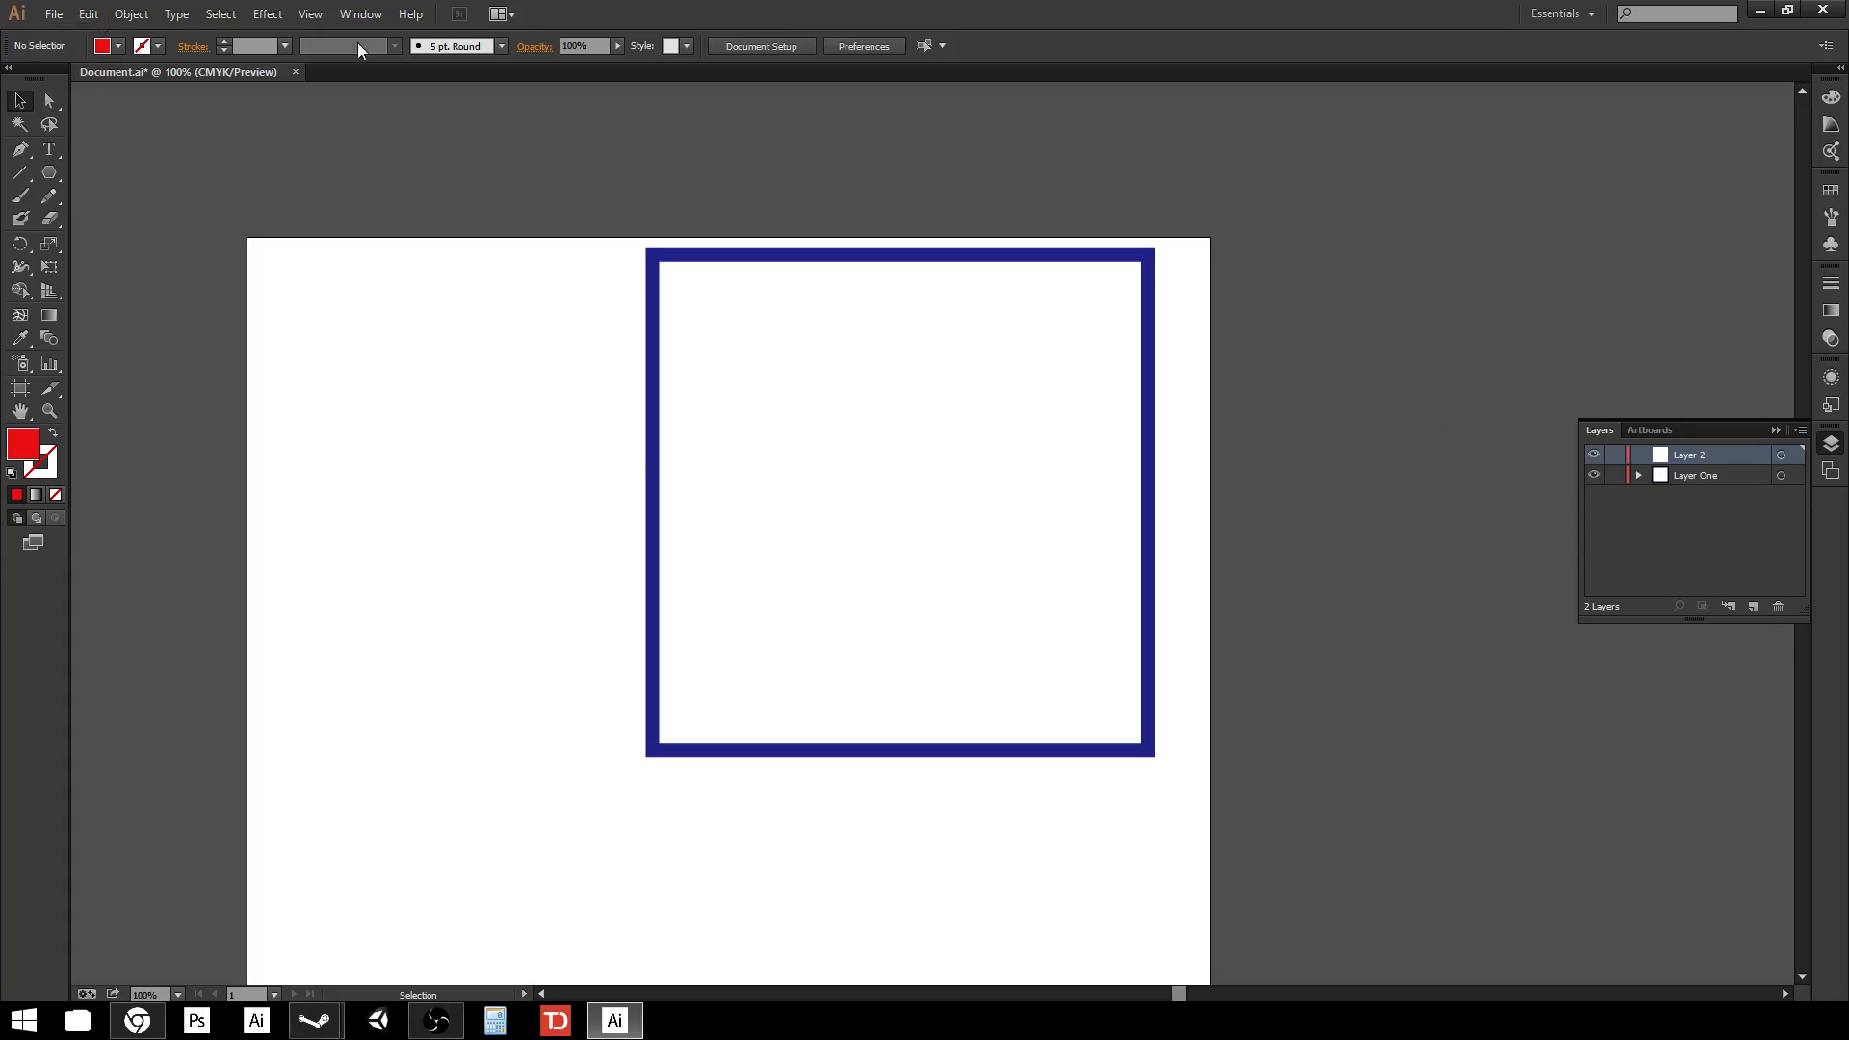
left_click(88, 13)
left_click(119, 127)
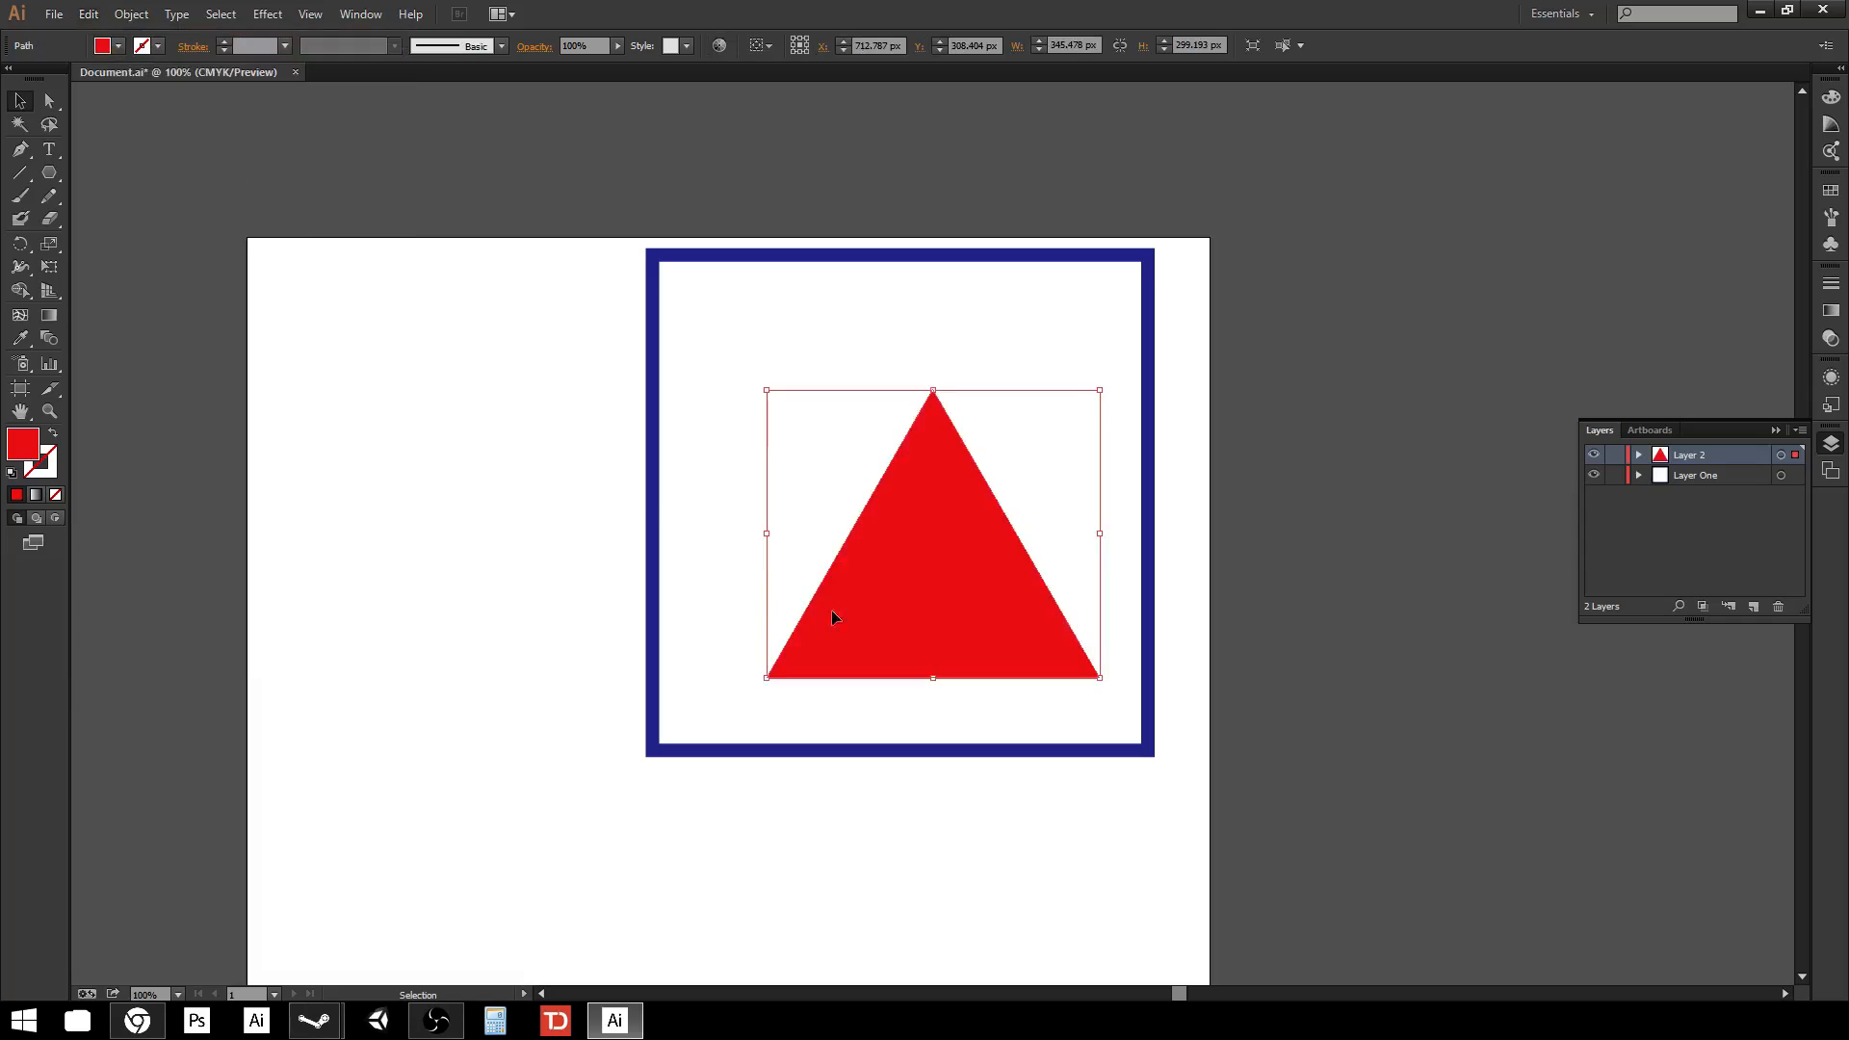
left_click_drag(830, 609, 446, 524)
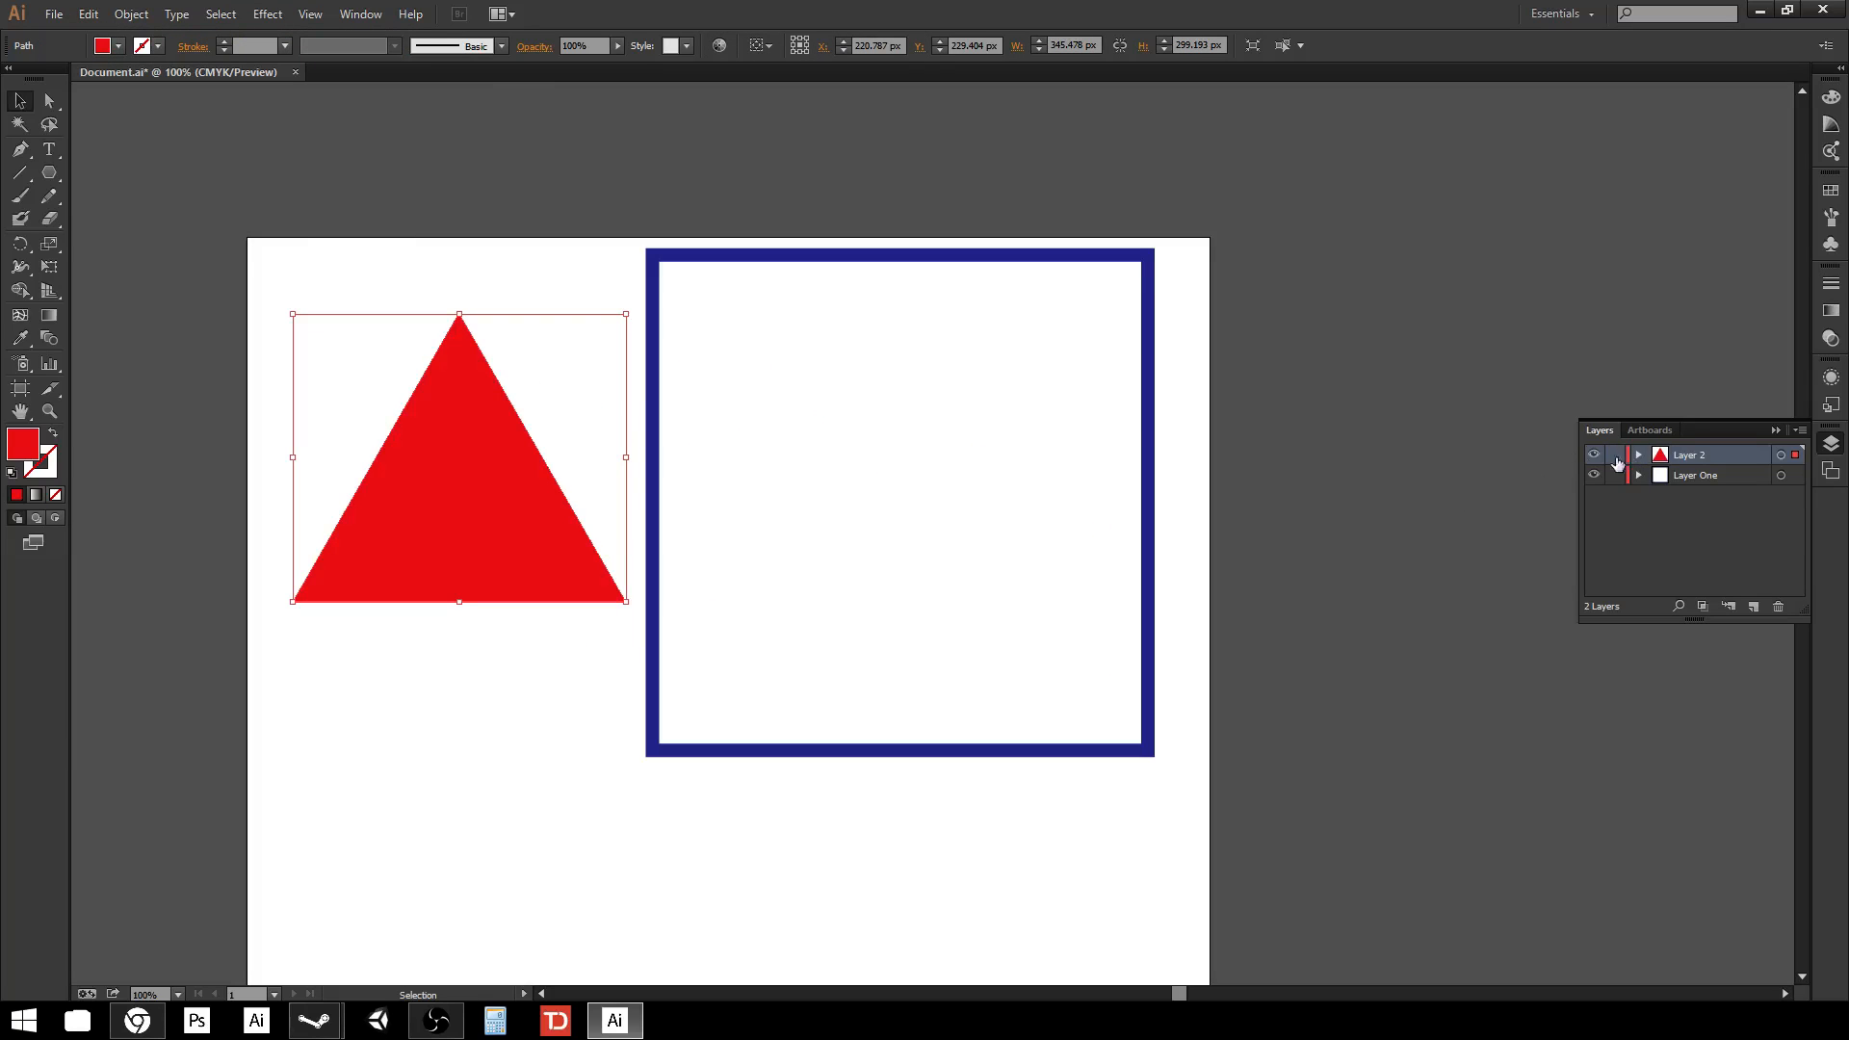
Toggle the visibility of both layers off and back on.
left_click(1593, 455)
left_click(1594, 455)
left_click(1591, 476)
left_click(1592, 476)
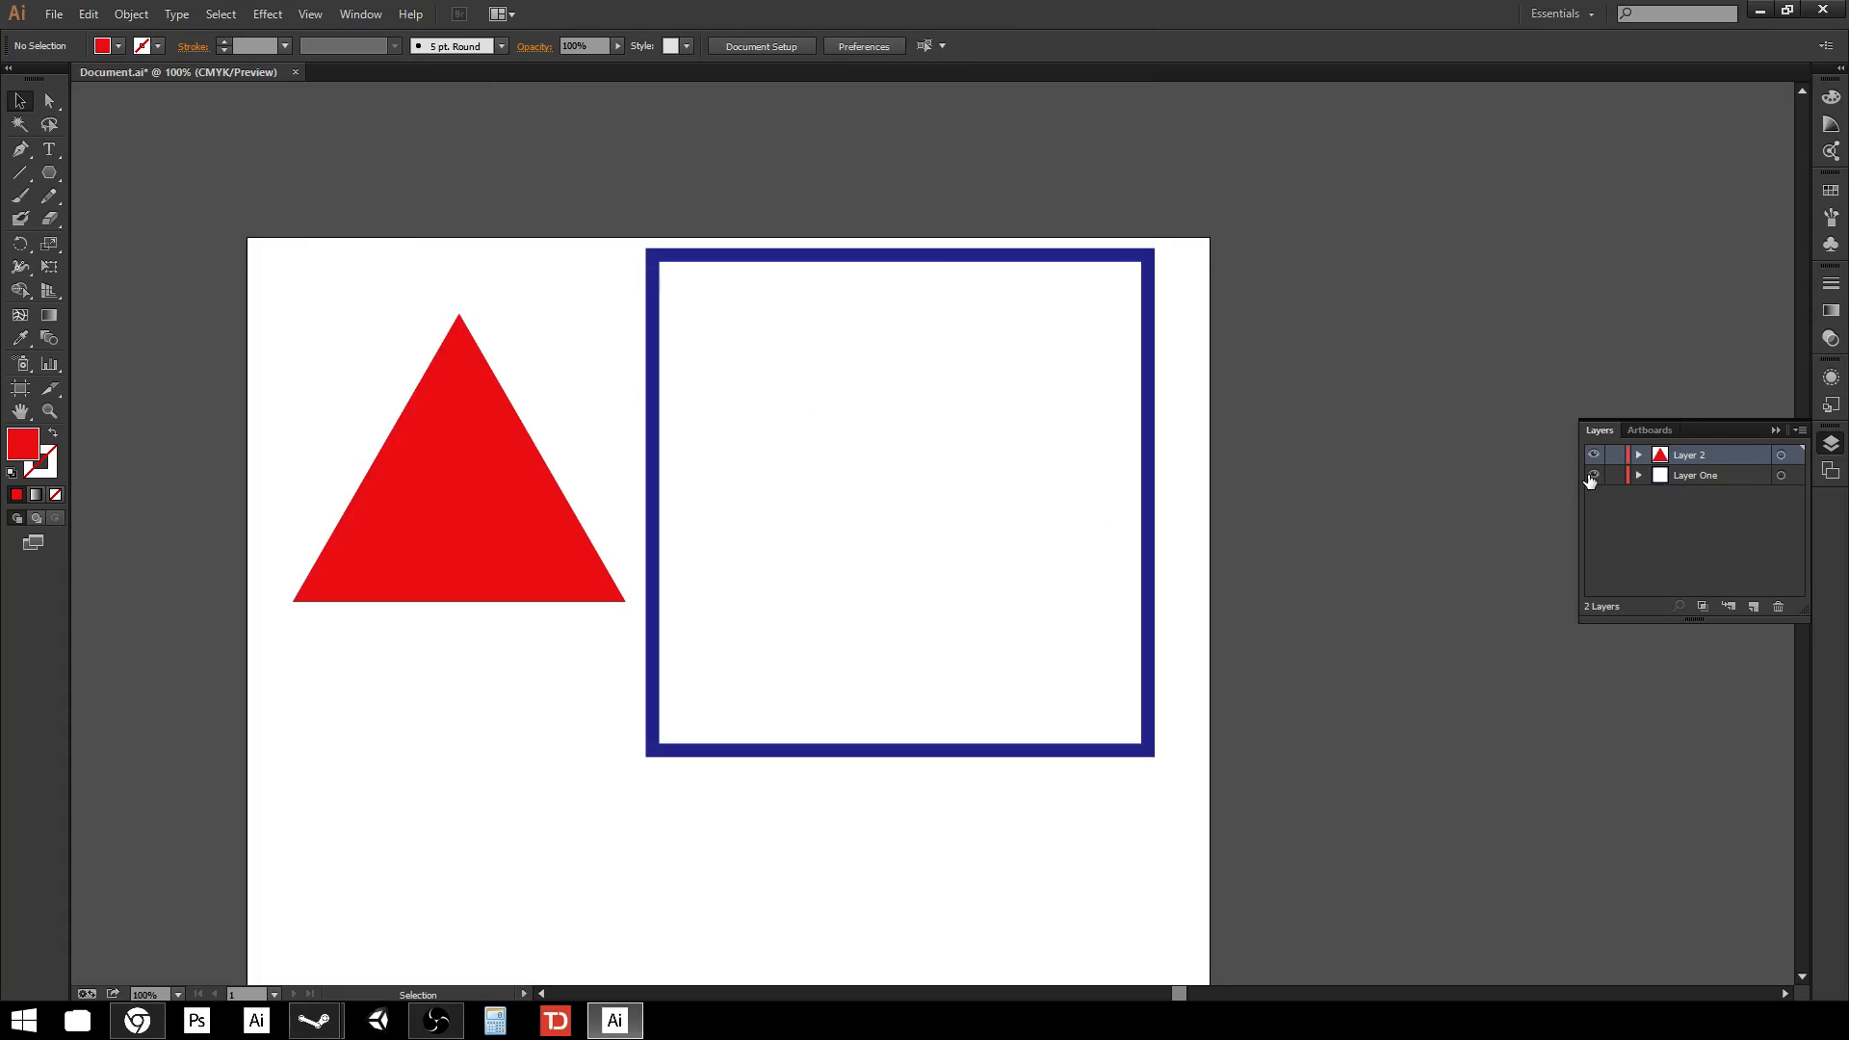
left_click(1592, 475)
left_click(1592, 476)
left_click(1591, 455)
left_click(1592, 454)
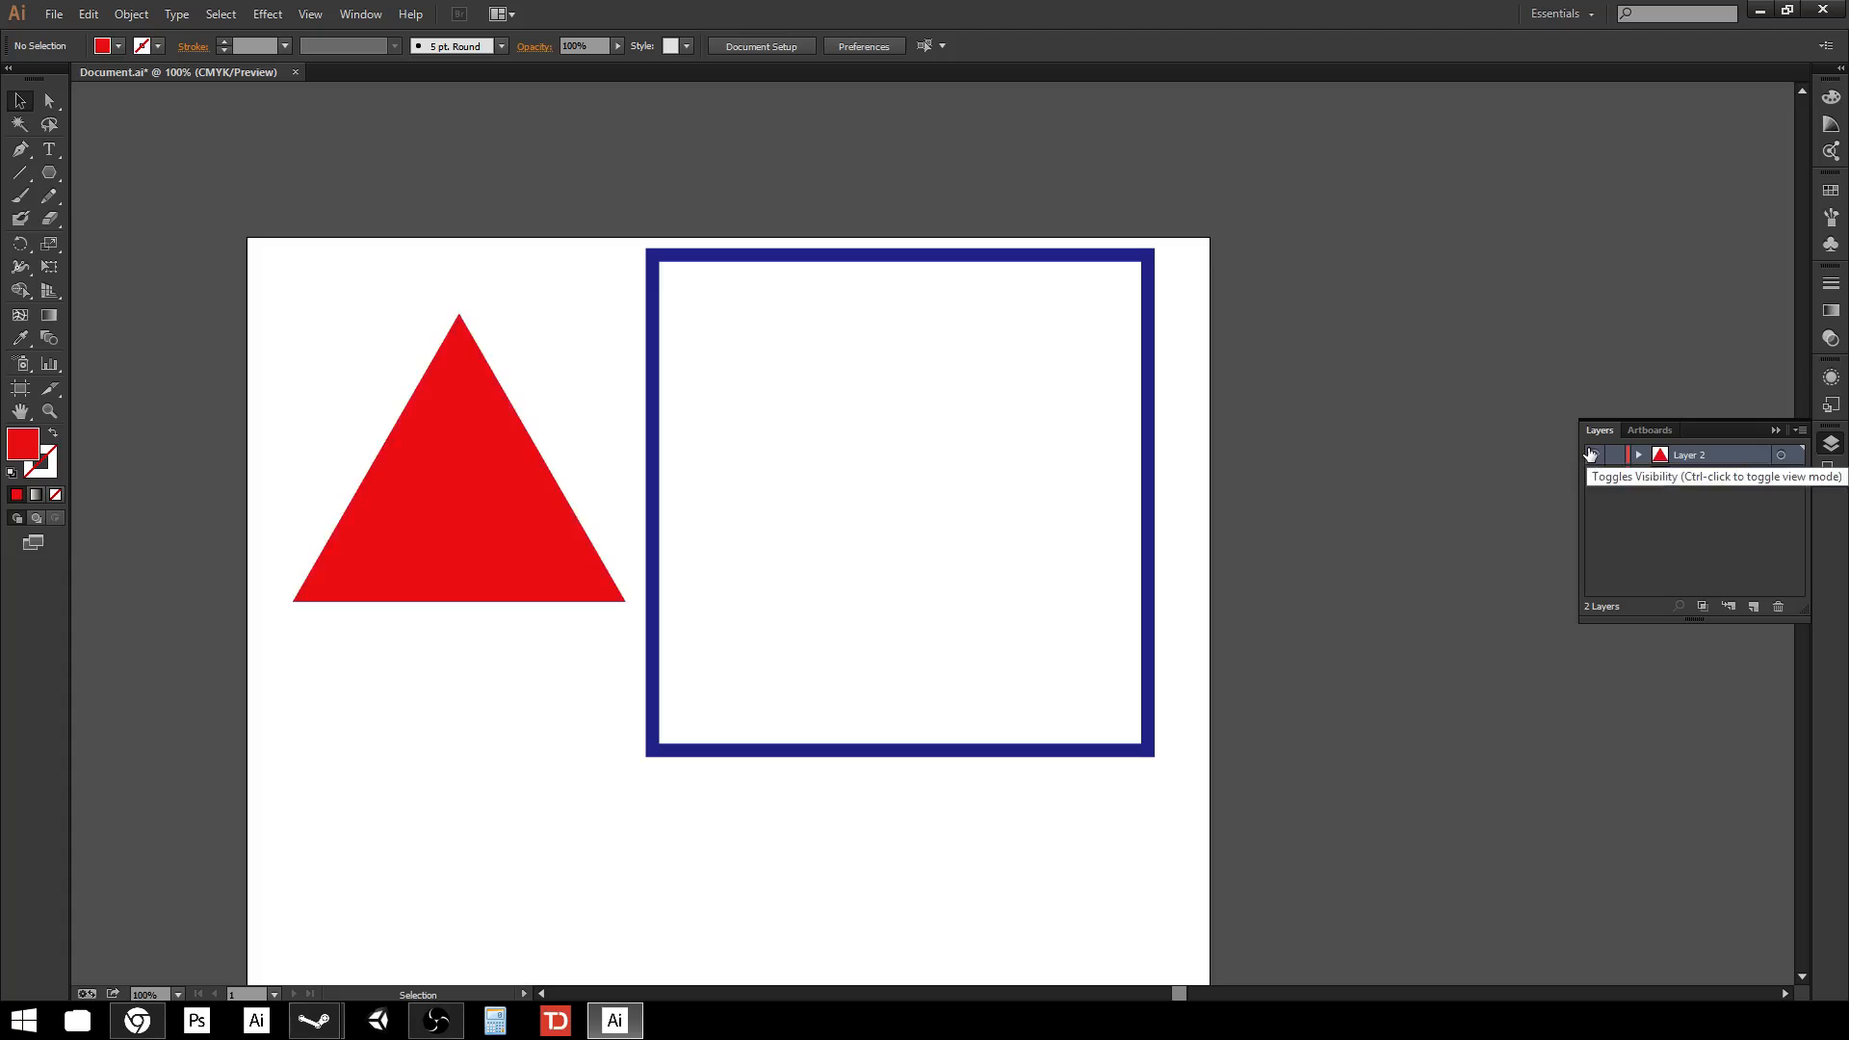
Move the triangle onto the square's left edge.
left_click(526, 511)
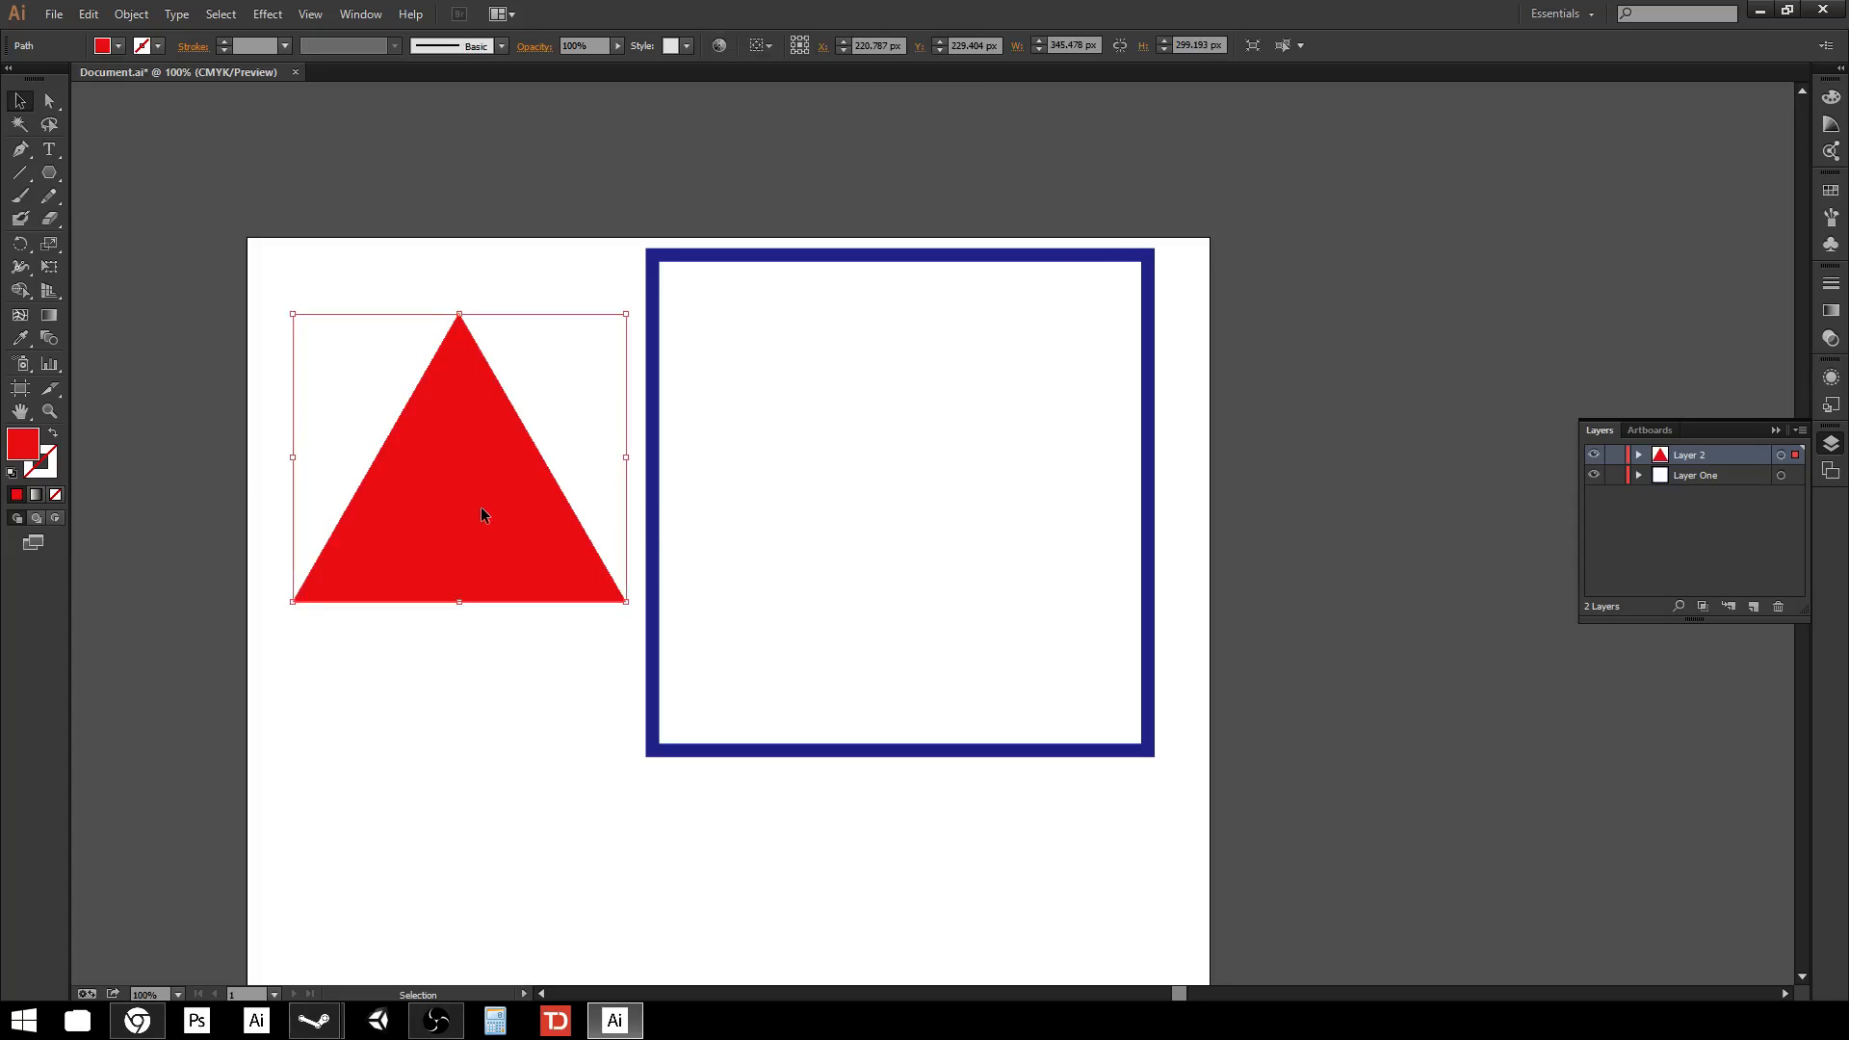
left_click_drag(483, 511, 684, 537)
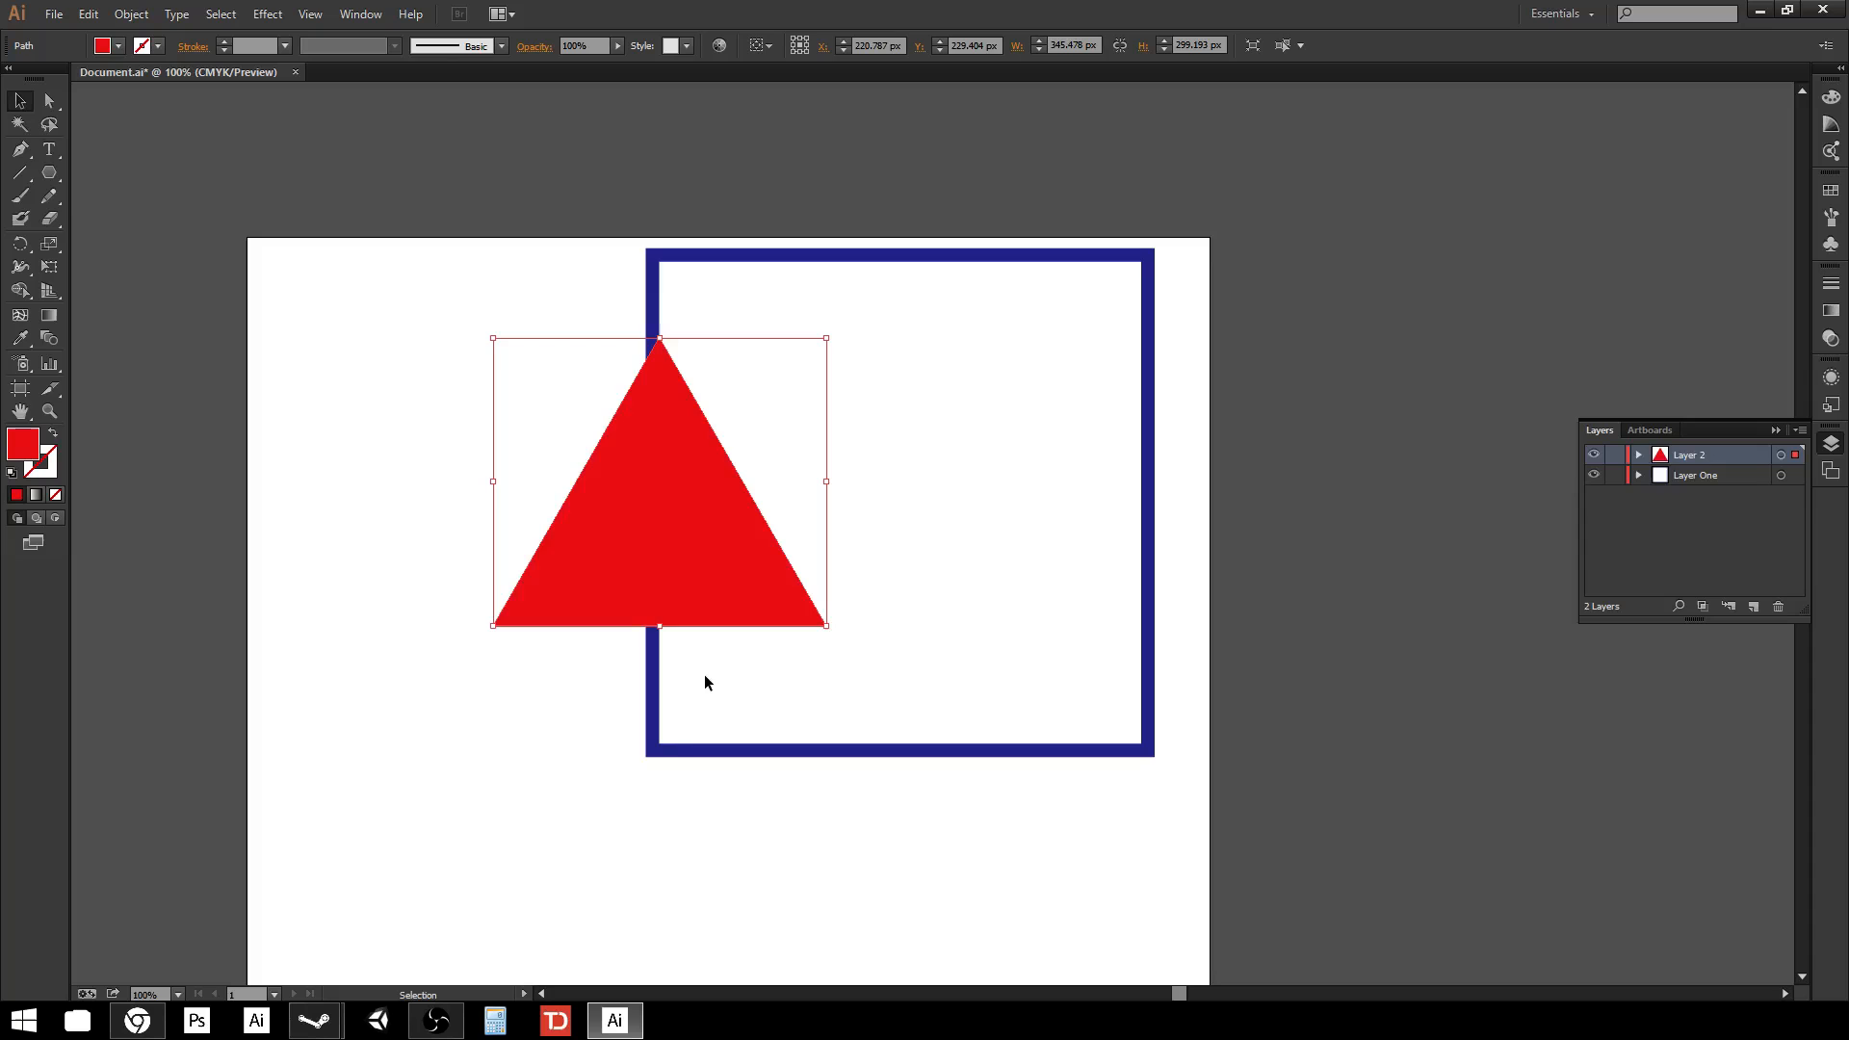
Move the square slightly down.
left_click(657, 743)
left_click(663, 751)
left_click_drag(698, 751, 677, 809)
left_click(712, 729)
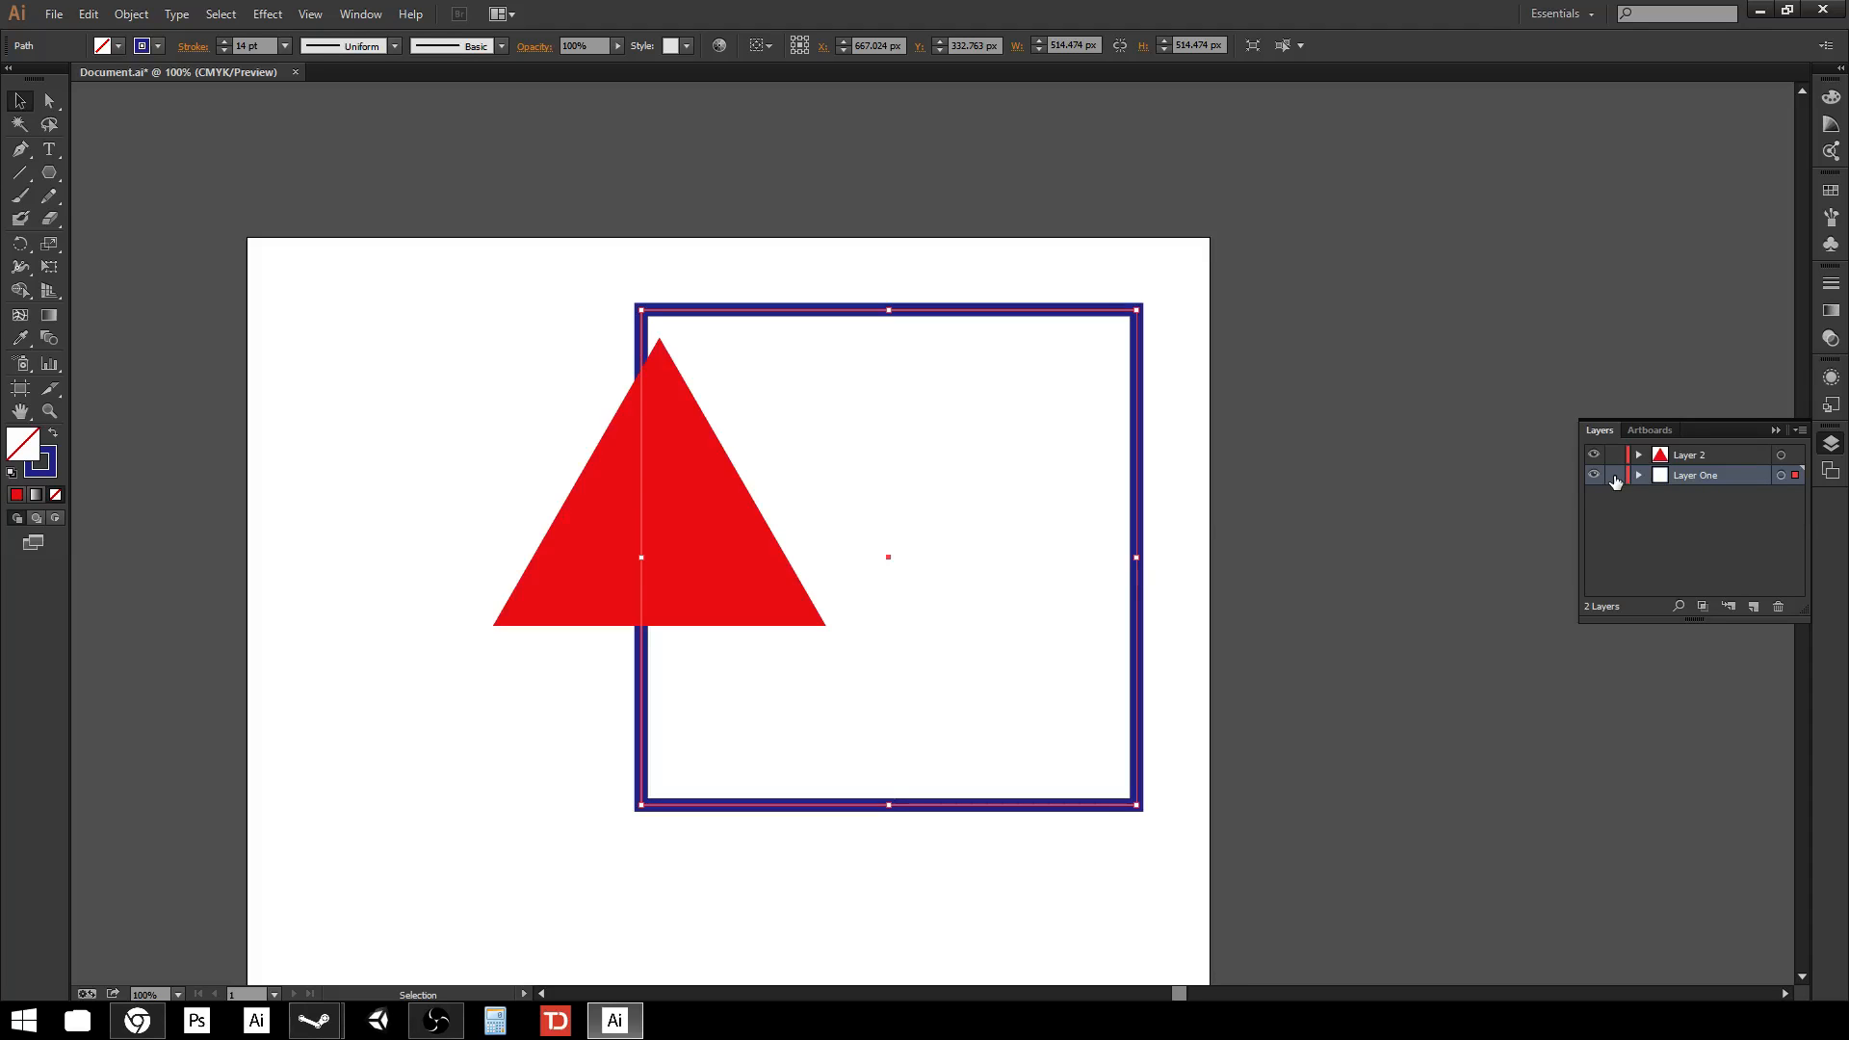
Lock Layer One and move the triangle up over the square's top edge.
left_click(1615, 476)
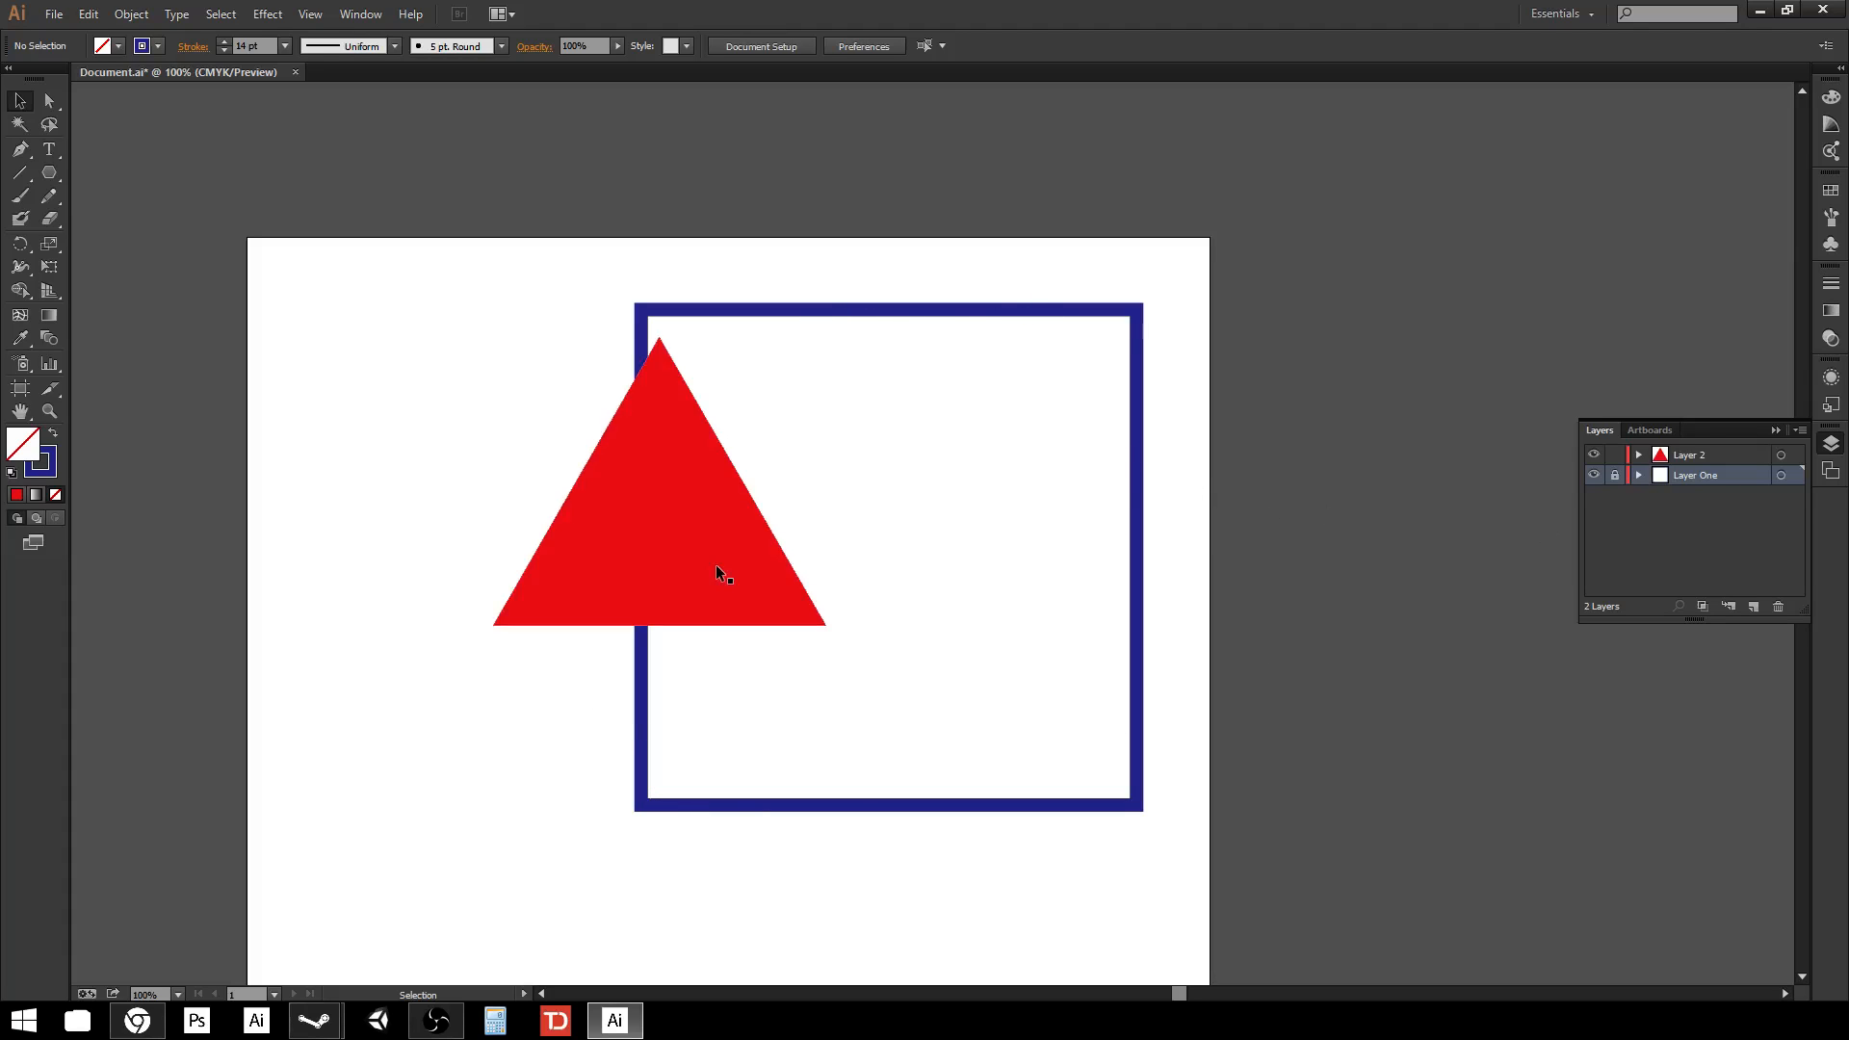
left_click_drag(718, 570, 861, 426)
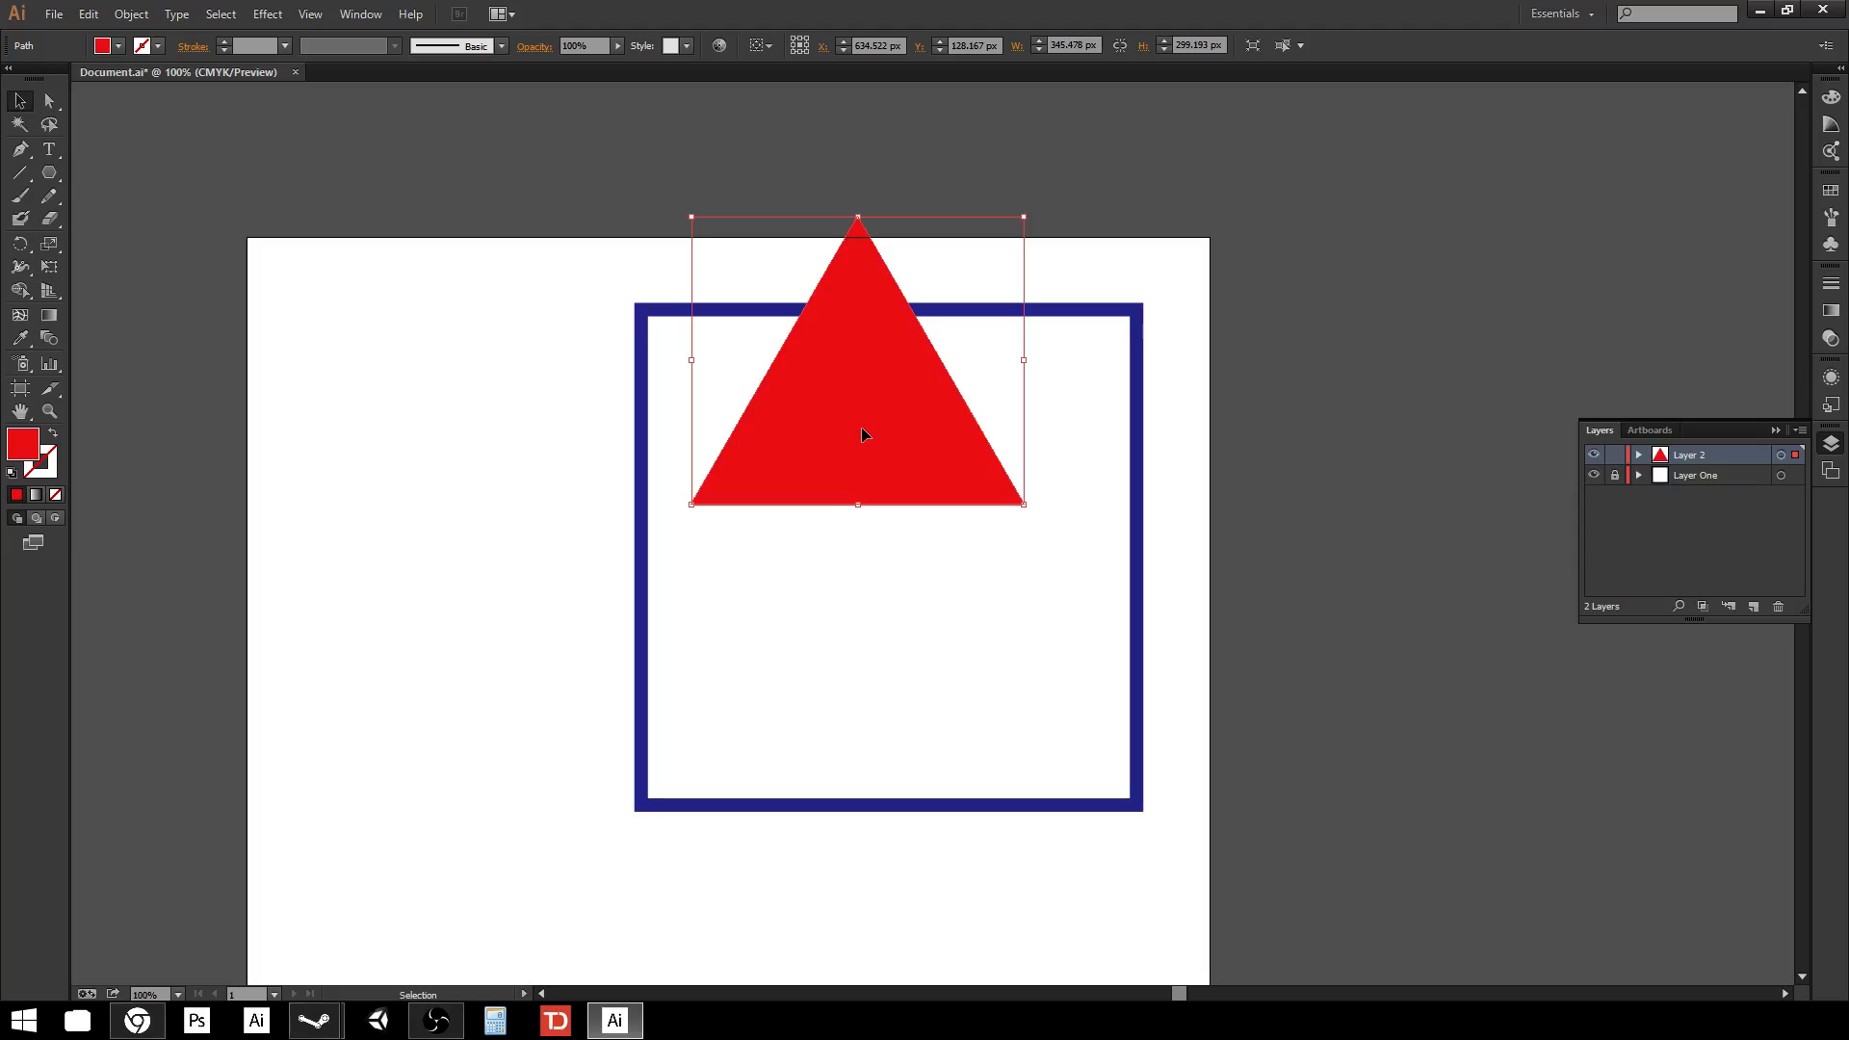